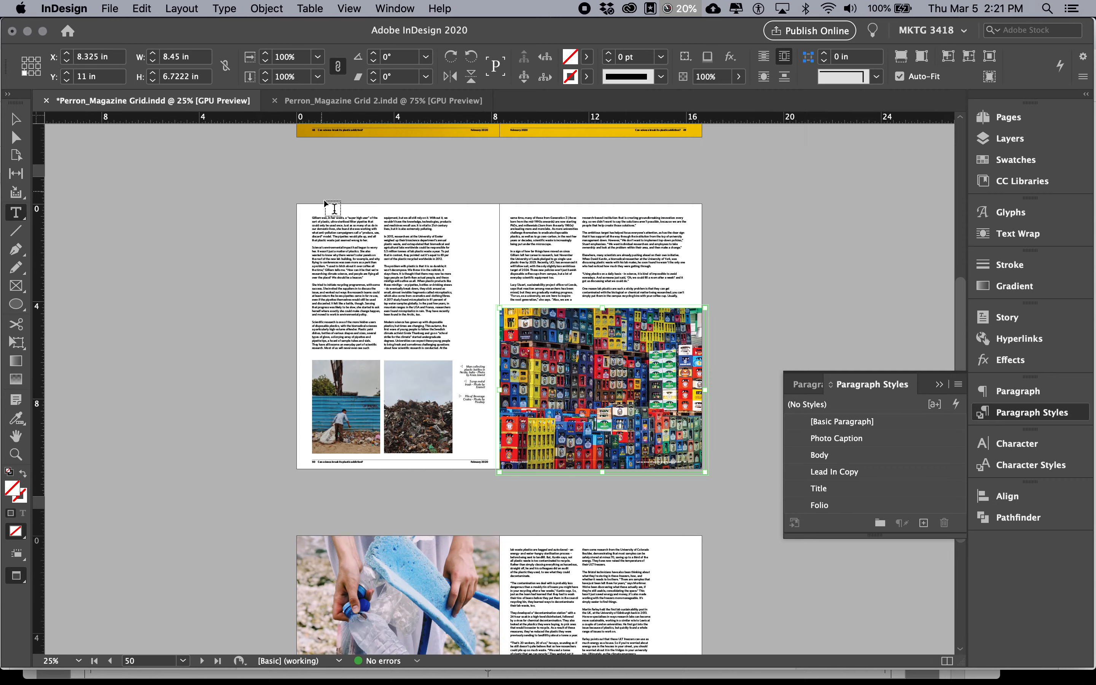
# Step: Switch to Chrome and run a Google image search for "wire frames in design" in a new tab
pyautogui.scroll(8, 574, 260)
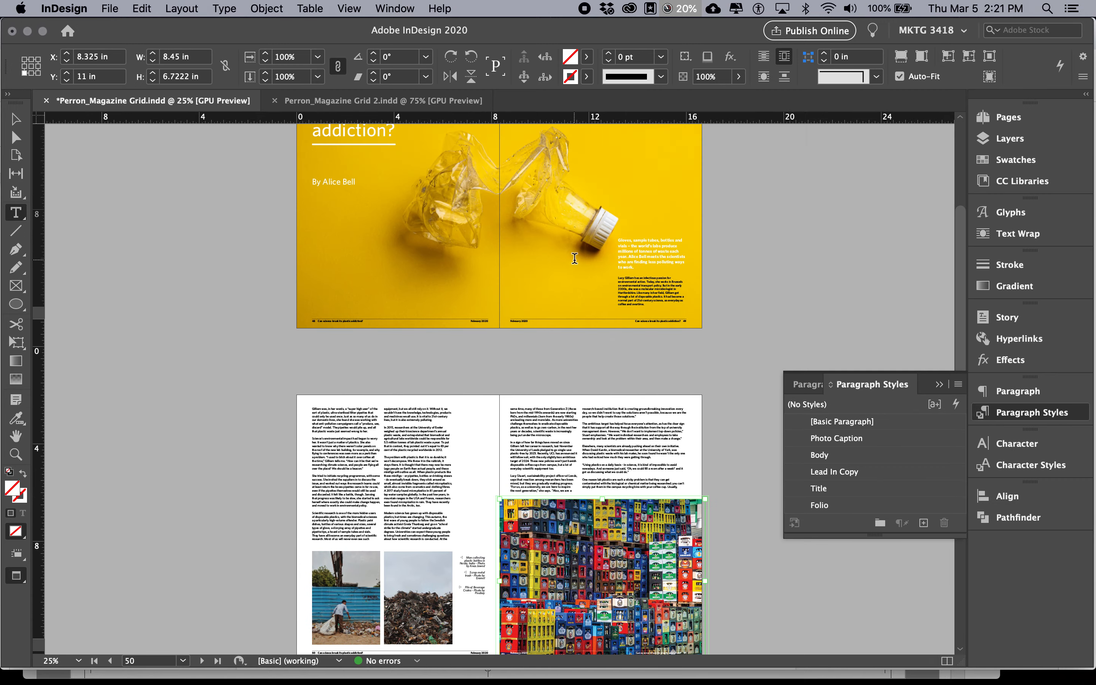
pyautogui.press('super+Tab')
pyautogui.press('super+t')
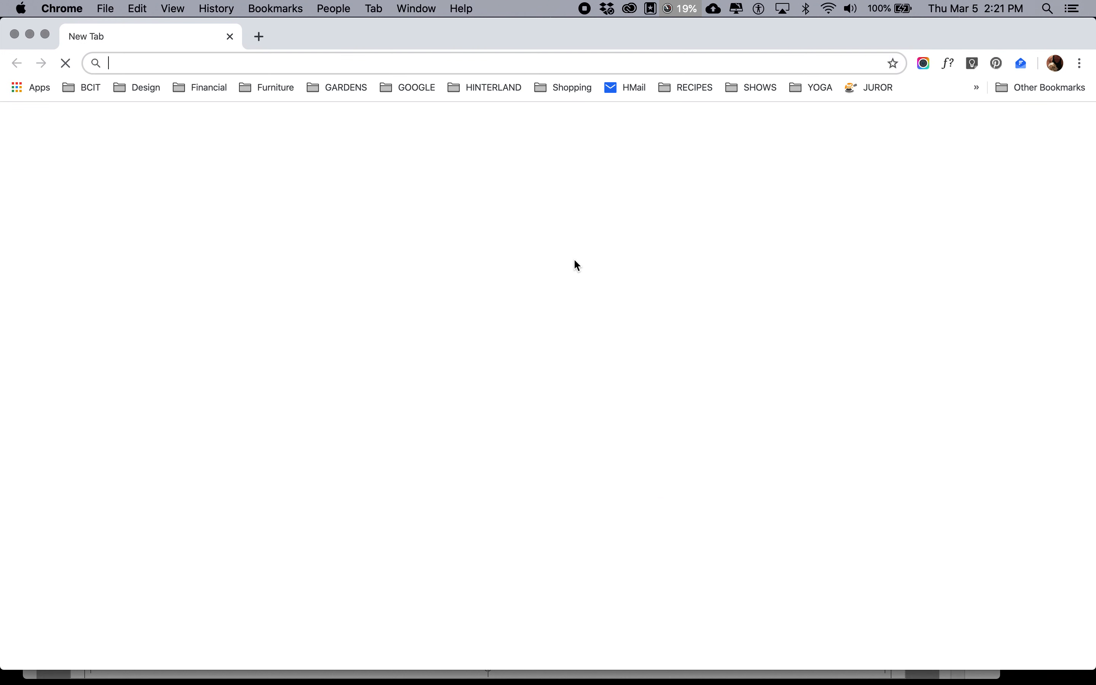
pyautogui.write('w')
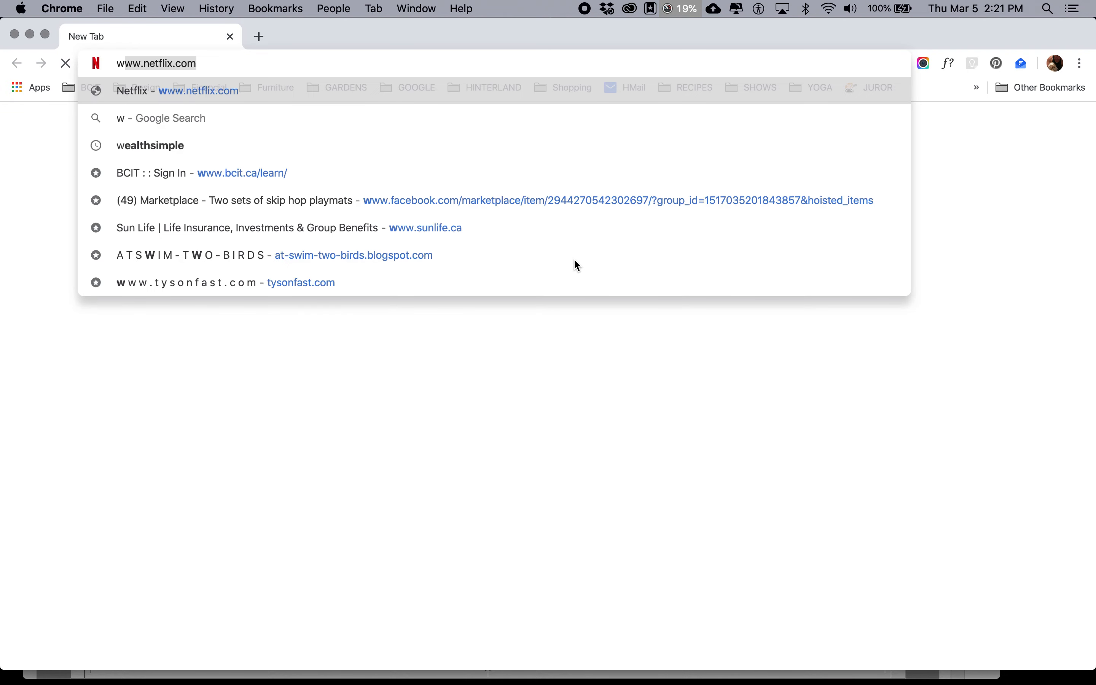
pyautogui.write('ire frames in d')
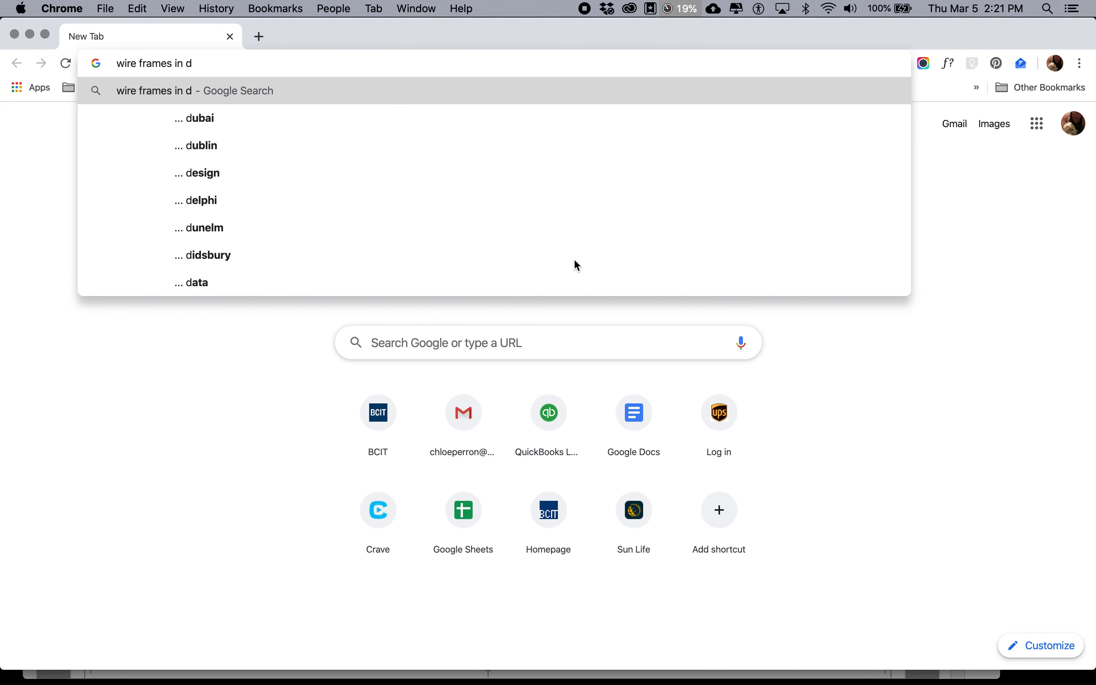
pyautogui.press('BackSpace')
pyautogui.write('design')
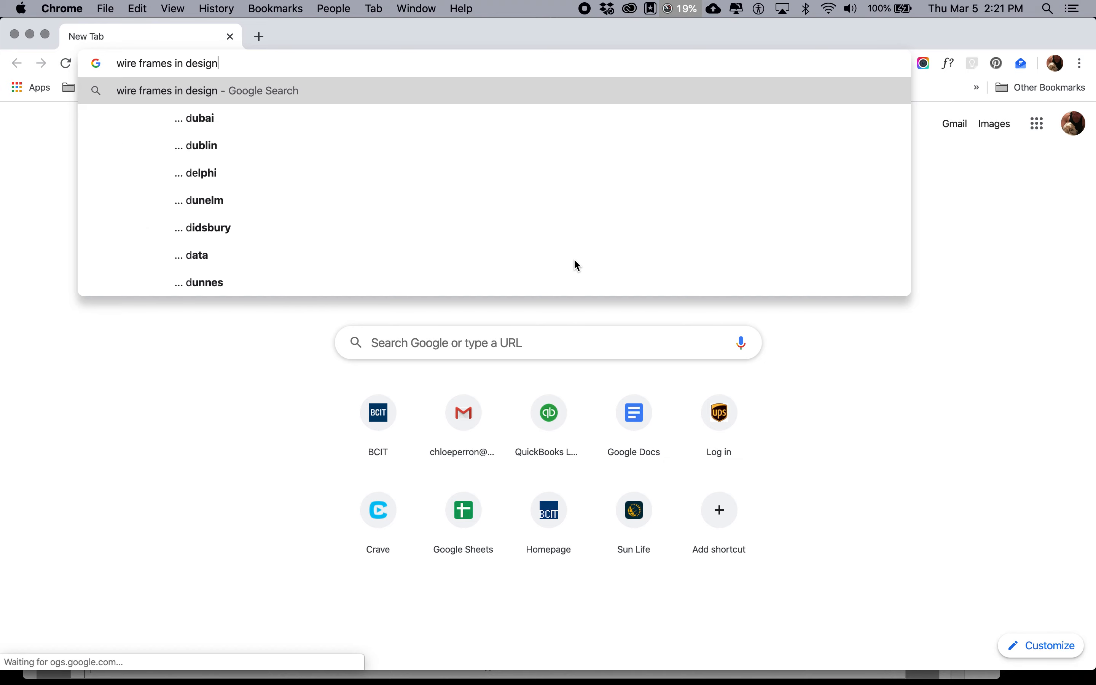
pyautogui.press('Return')
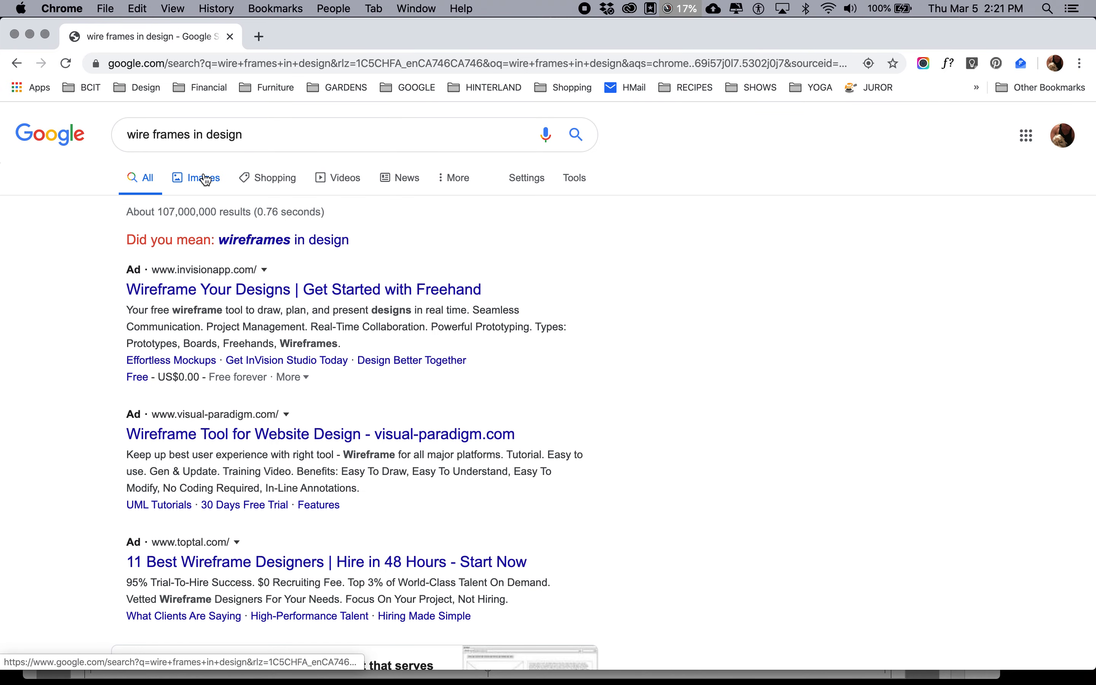
pyautogui.click(205, 178)
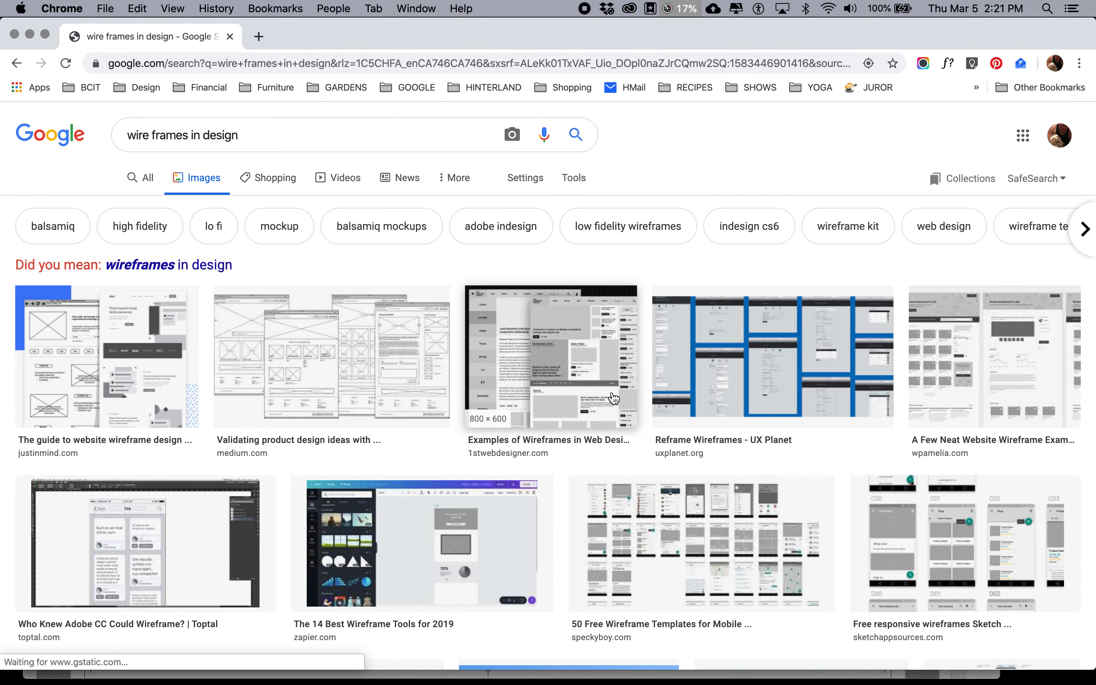
# Step: Preview the Speckyboy wireframe templates image and the Medium low-fidelity wireframes image from the search results
pyautogui.scroll(-2, 501, 492)
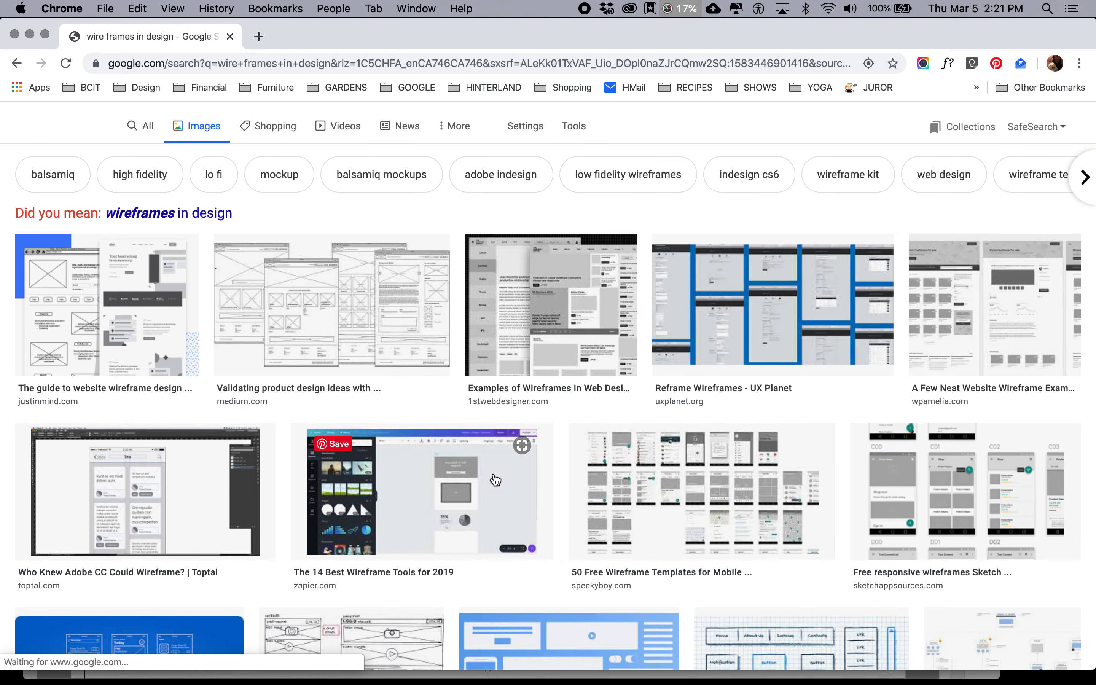
pyautogui.click(683, 503)
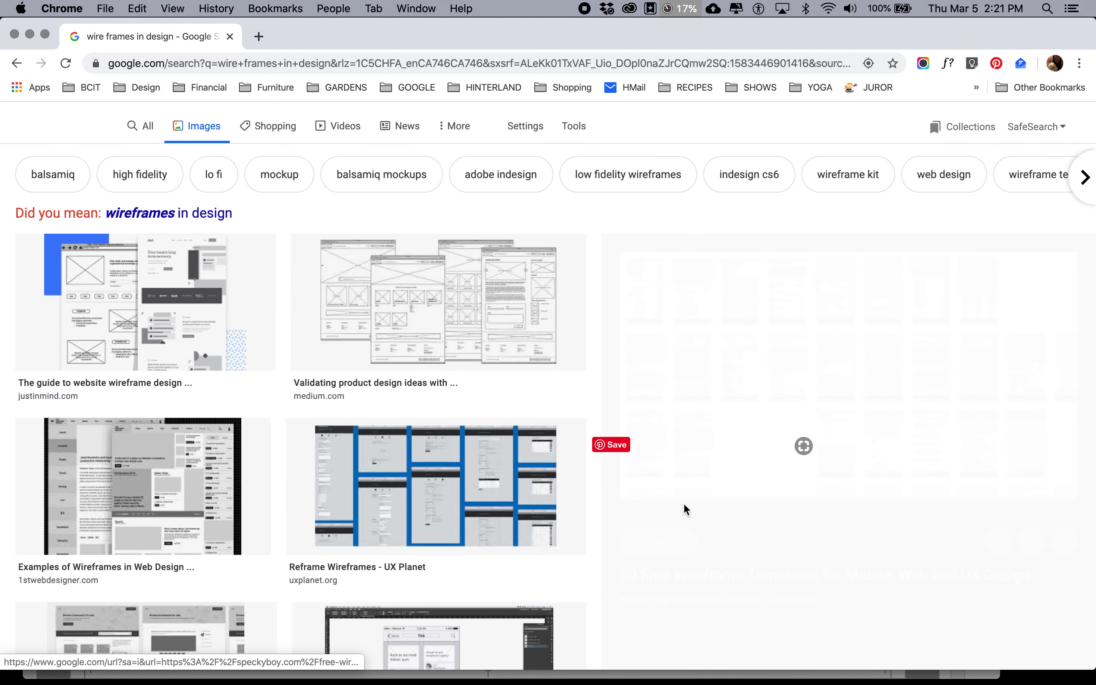
pyautogui.scroll(4, 558, 377)
pyautogui.scroll(6, 435, 326)
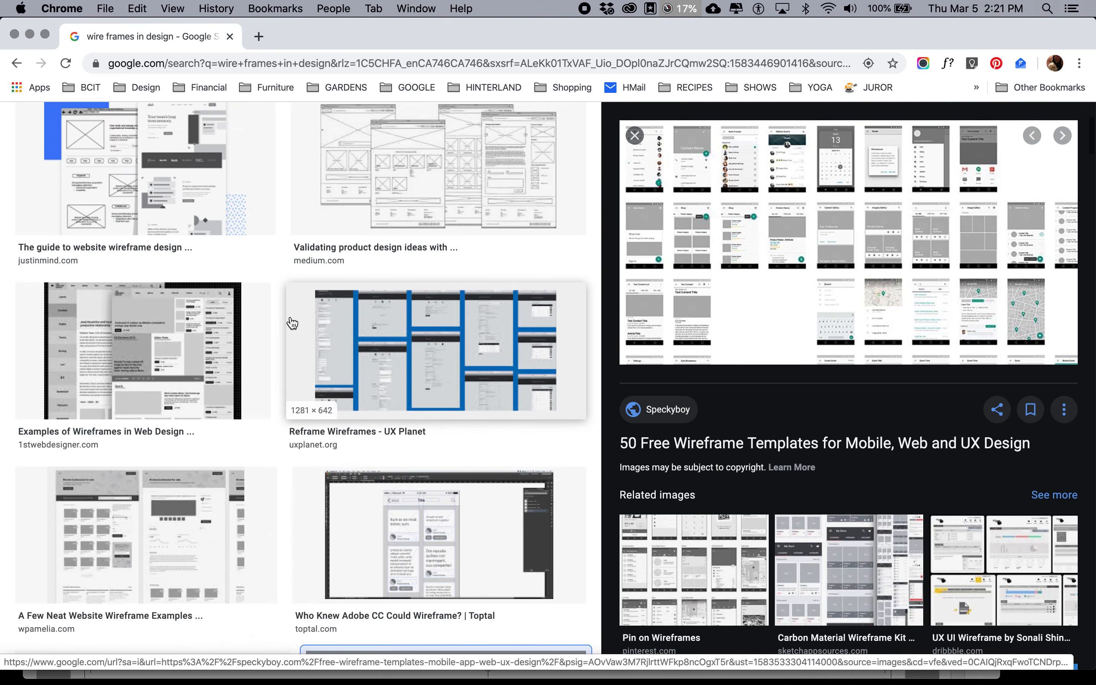
pyautogui.click(432, 326)
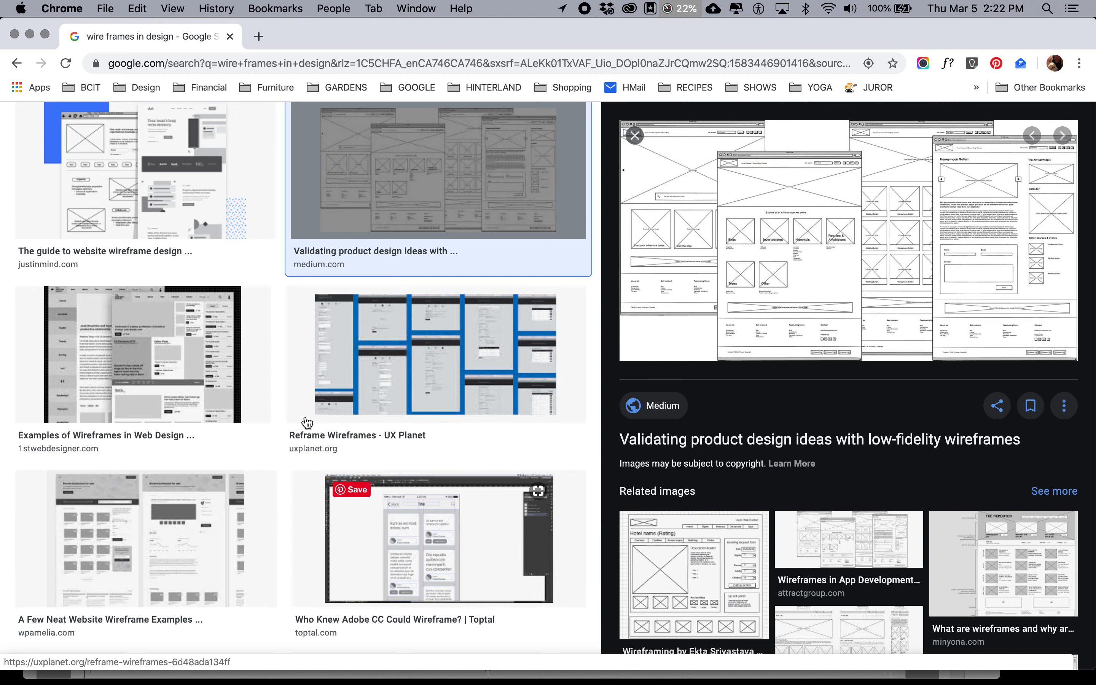
# Step: Refine the image search to "wire frames in print design"
pyautogui.scroll(5, 362, 521)
pyautogui.click(204, 135)
pyautogui.write('print')
pyautogui.press('Return')
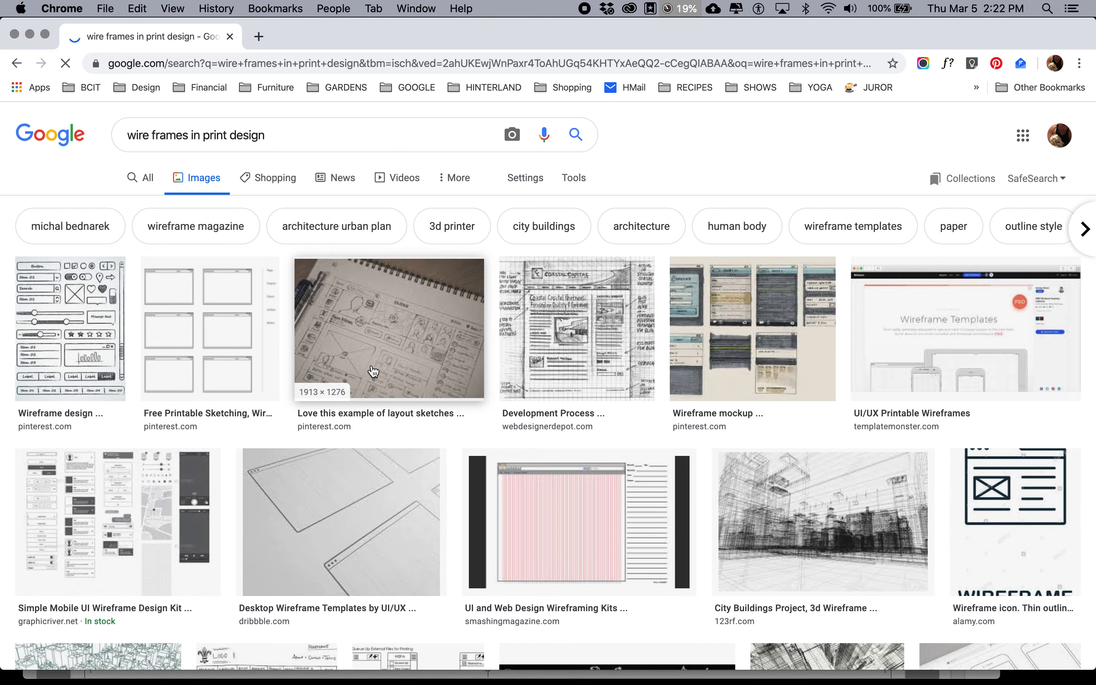
# Step: Preview the notebook layout sketch and the Coastal Capital wireframe sketch, and return to the notebook sketch
pyautogui.click(374, 372)
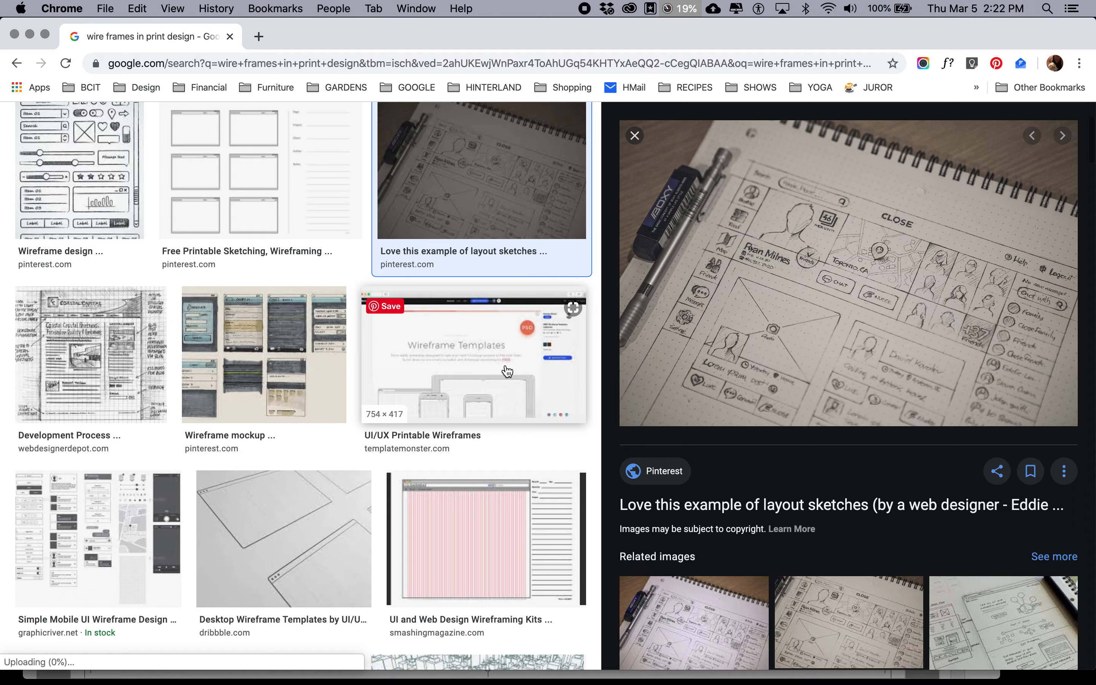
pyautogui.scroll(3, 507, 371)
pyautogui.click(82, 461)
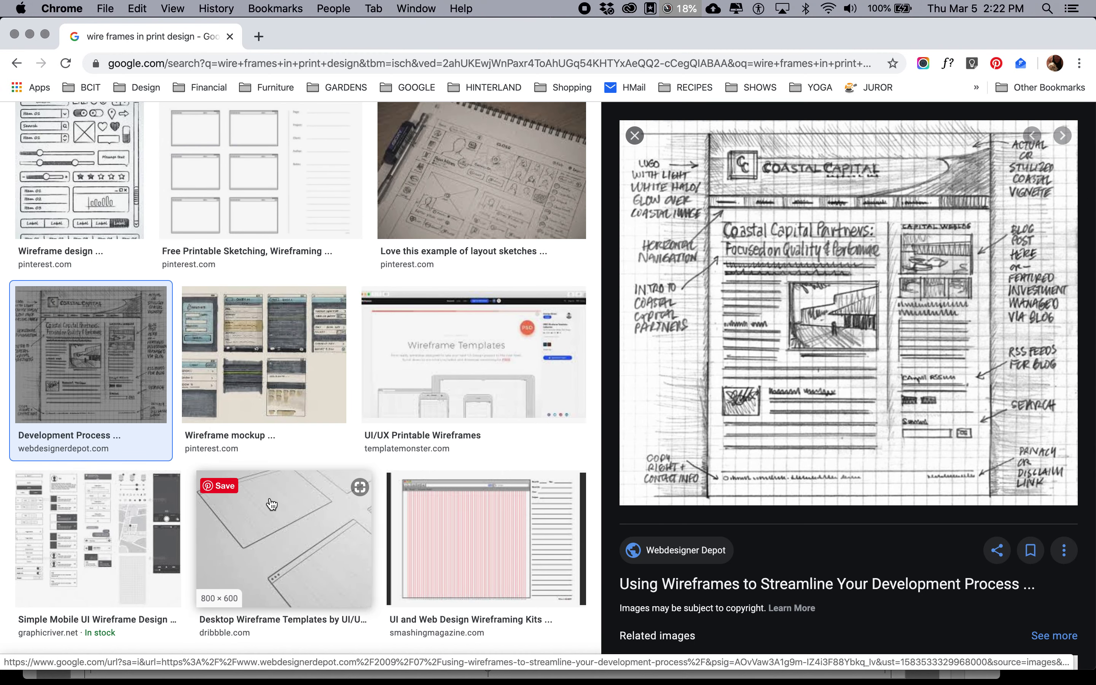
pyautogui.scroll(-5, 271, 502)
pyautogui.scroll(7, 271, 503)
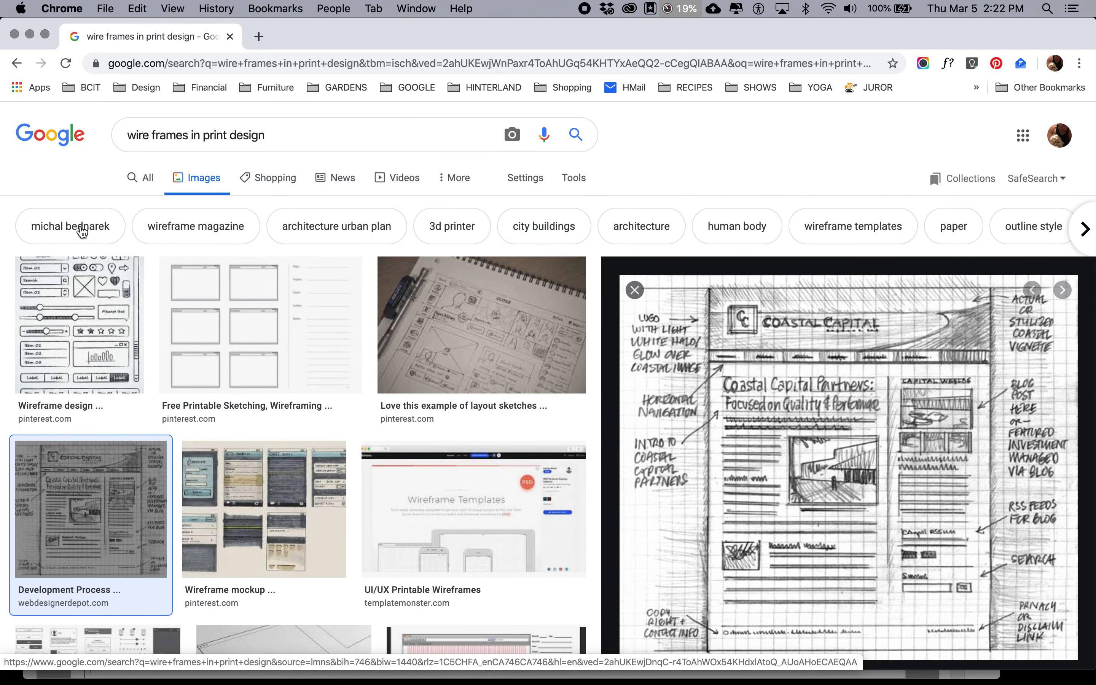
pyautogui.click(18, 64)
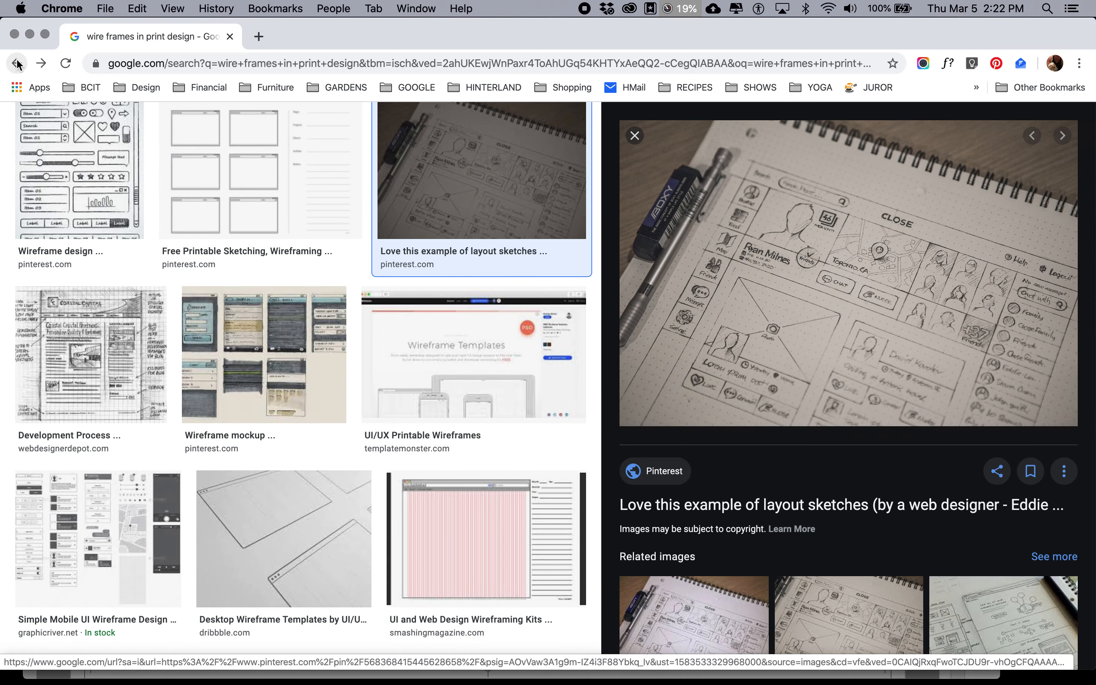
# Step: Examine the remaining print wireframe results and the images related to the notebook layout sketch for hand-drawn examples
pyautogui.scroll(-12, 446, 397)
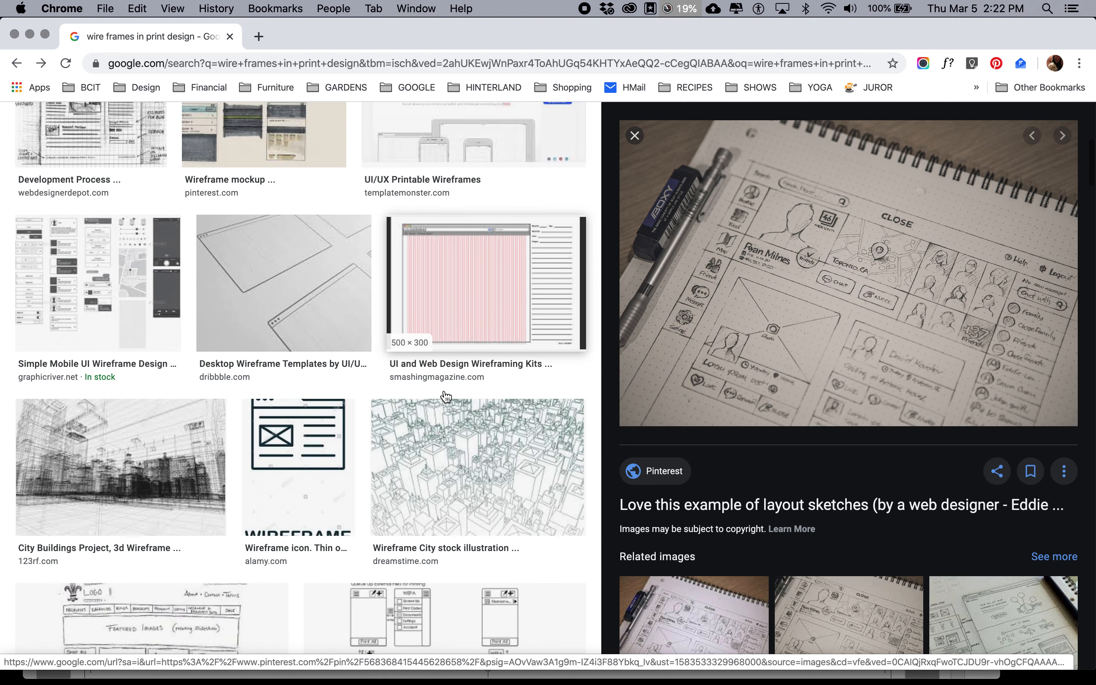
pyautogui.scroll(-5, 446, 397)
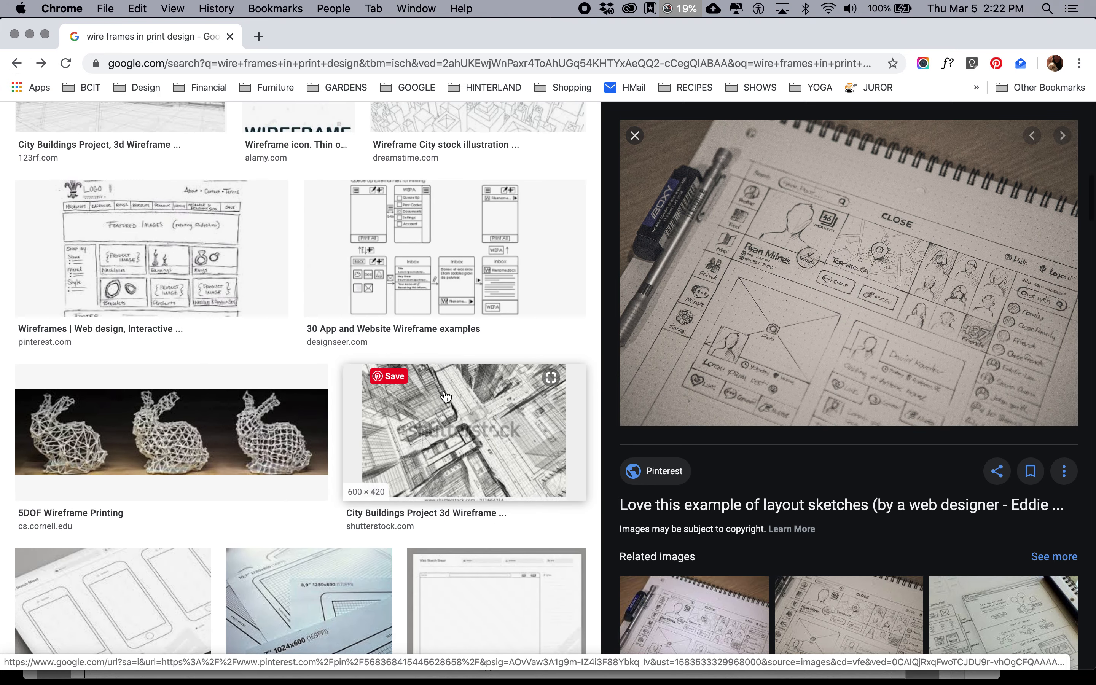
pyautogui.scroll(-12, 446, 397)
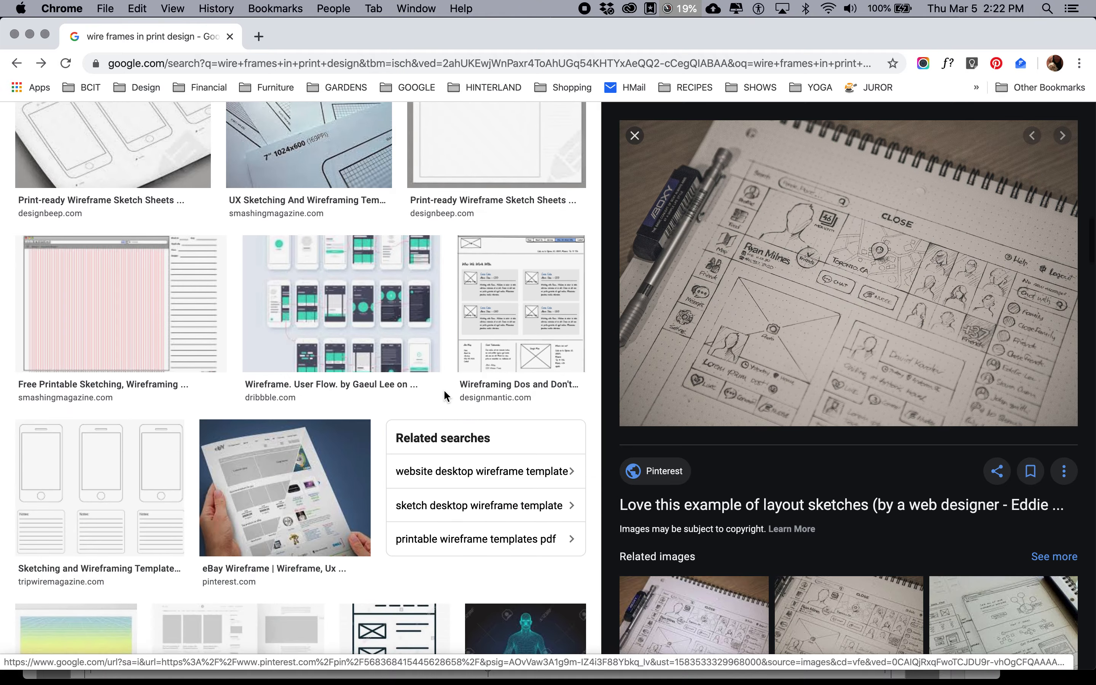
pyautogui.scroll(-8, 446, 397)
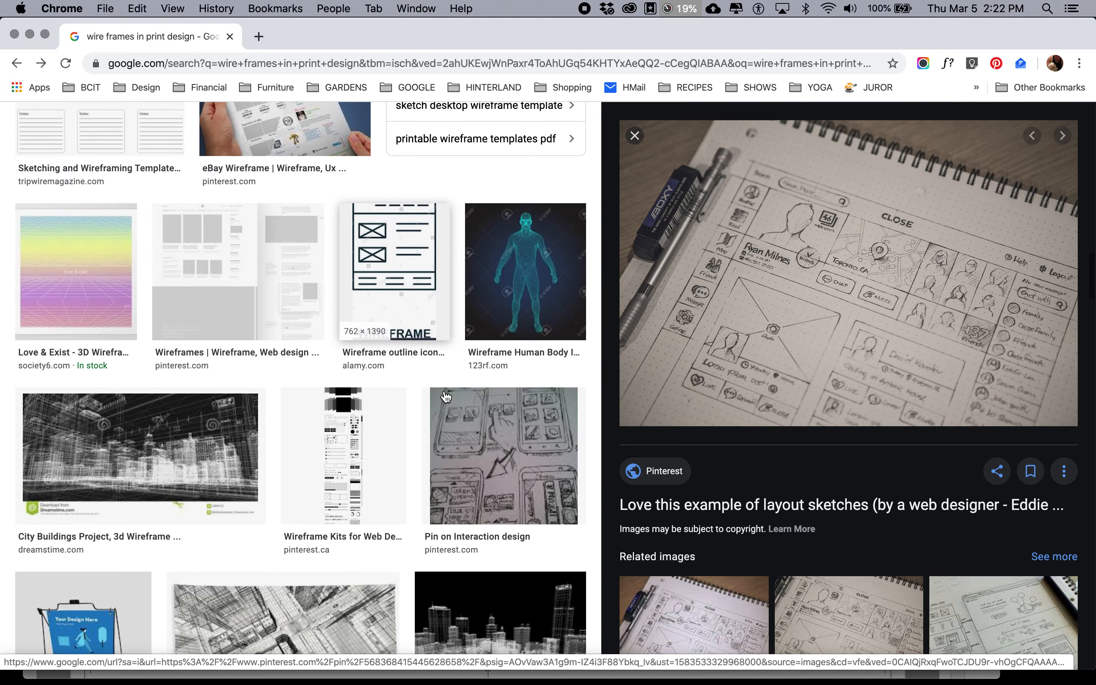
pyautogui.scroll(15, 443, 395)
pyautogui.scroll(-7, 836, 613)
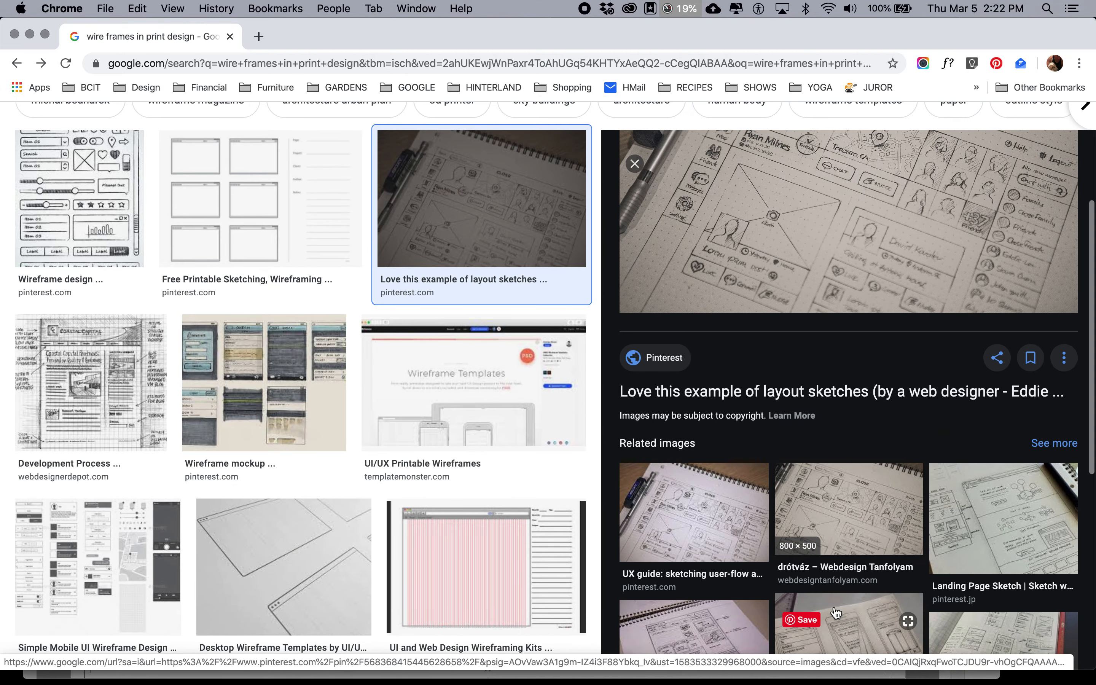
pyautogui.scroll(-5, 836, 613)
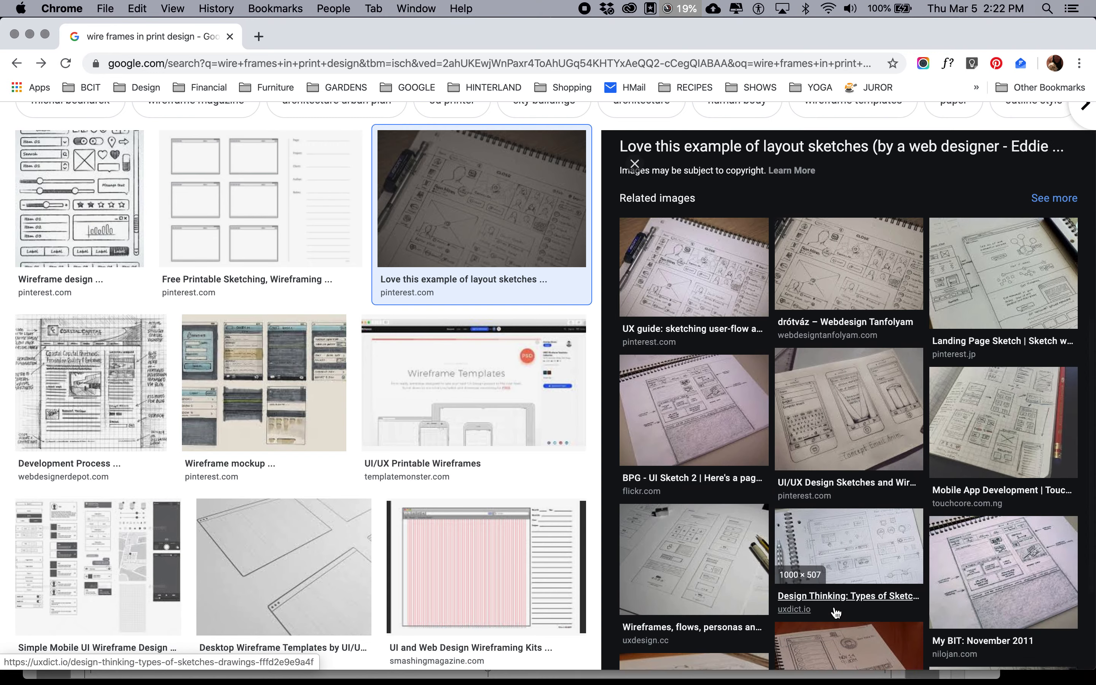
pyautogui.scroll(-2, 836, 613)
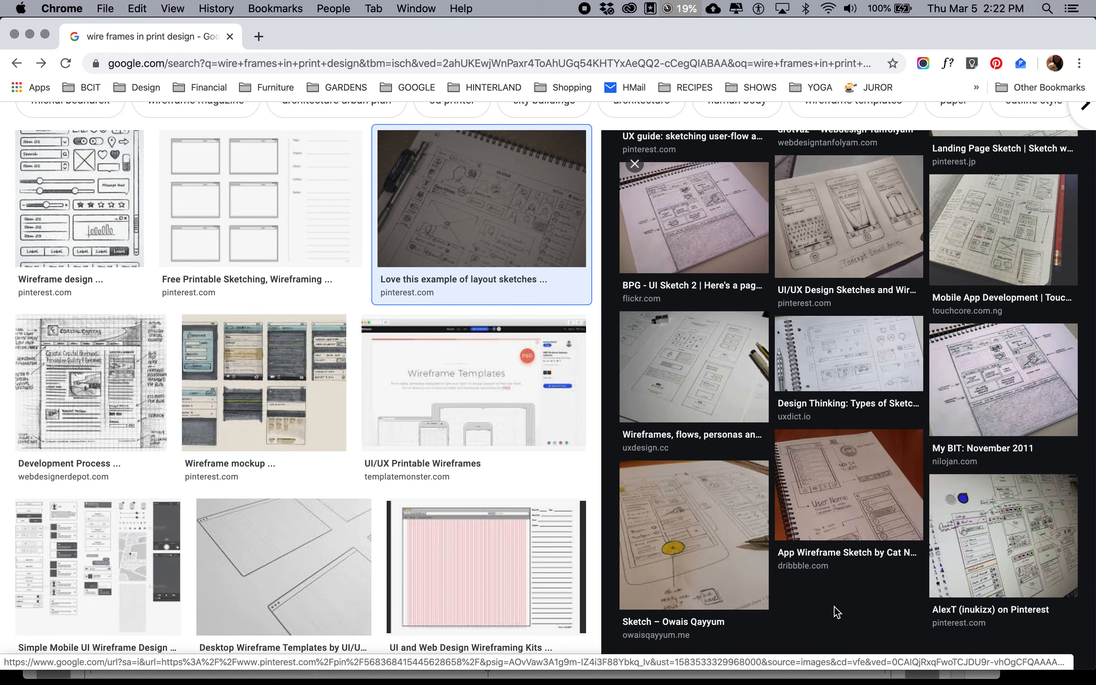
pyautogui.scroll(15, 836, 601)
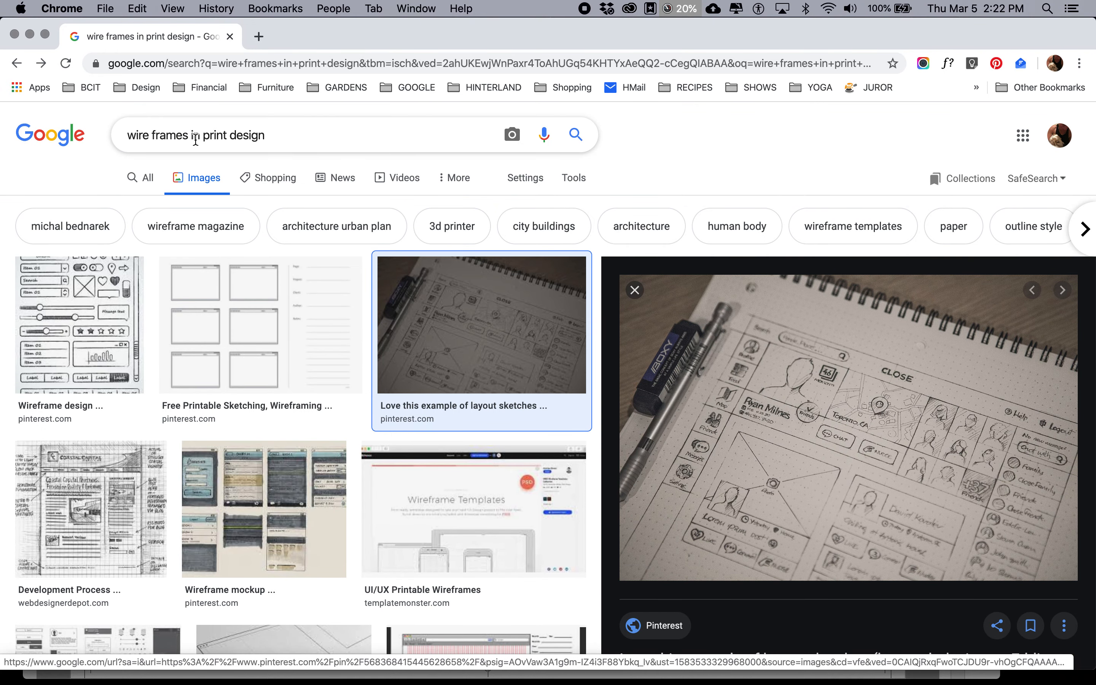
# Step: Change the image search to "wireframes in print design", writing wireframes as one word
pyautogui.click(151, 135)
pyautogui.press('BackSpace')
pyautogui.press('Return')
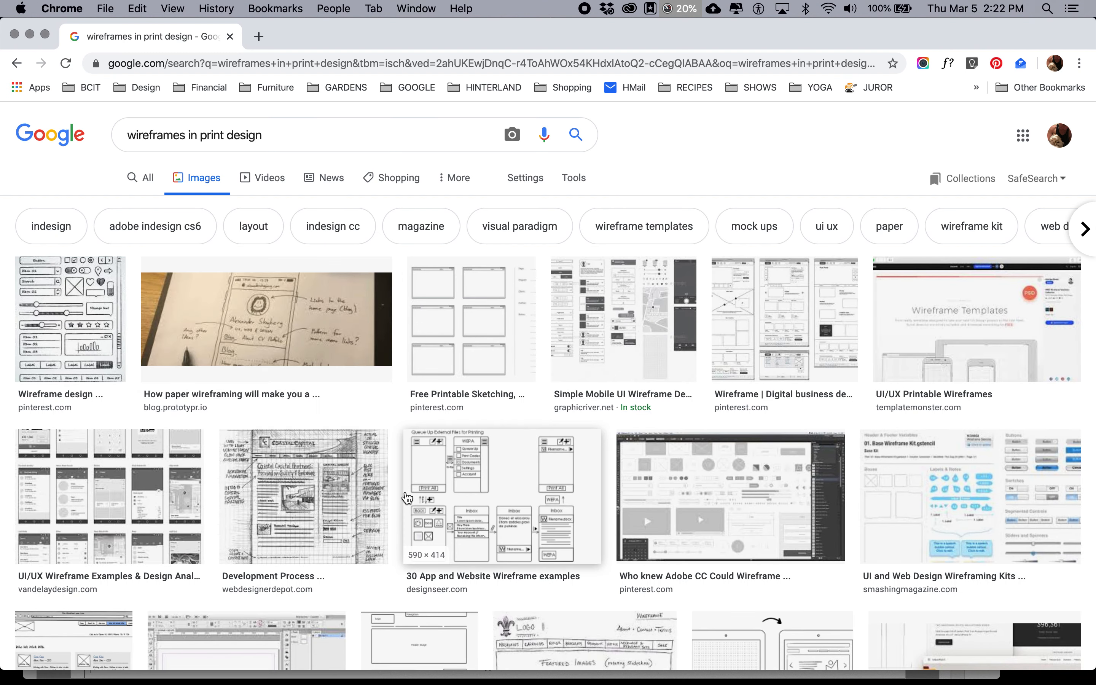
# Step: Switch back to InDesign, bring up the Magazine Grid 2 document, and activate the Selection tool with nothing selected
pyautogui.press('super+Tab')
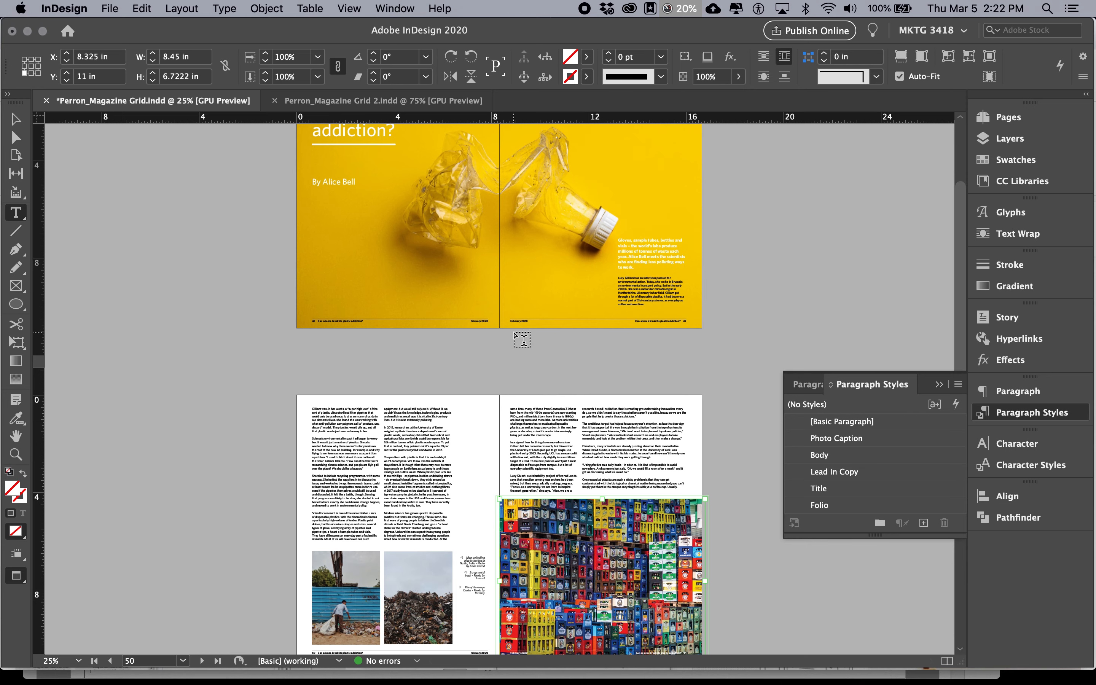
pyautogui.click(337, 100)
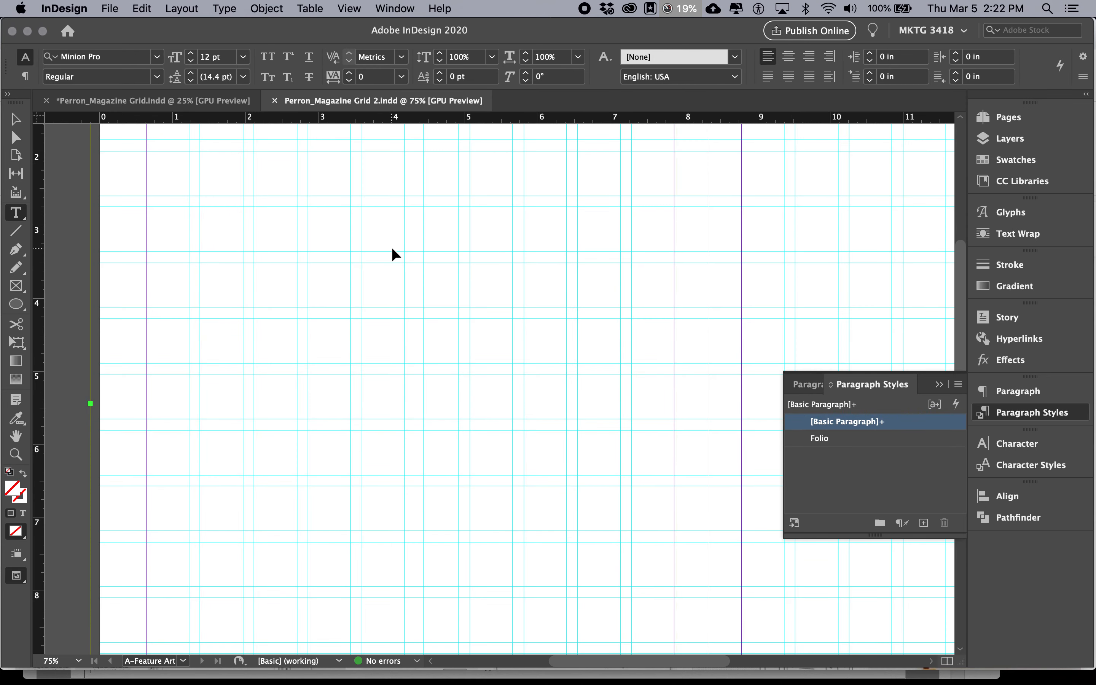
pyautogui.press('super+minus')
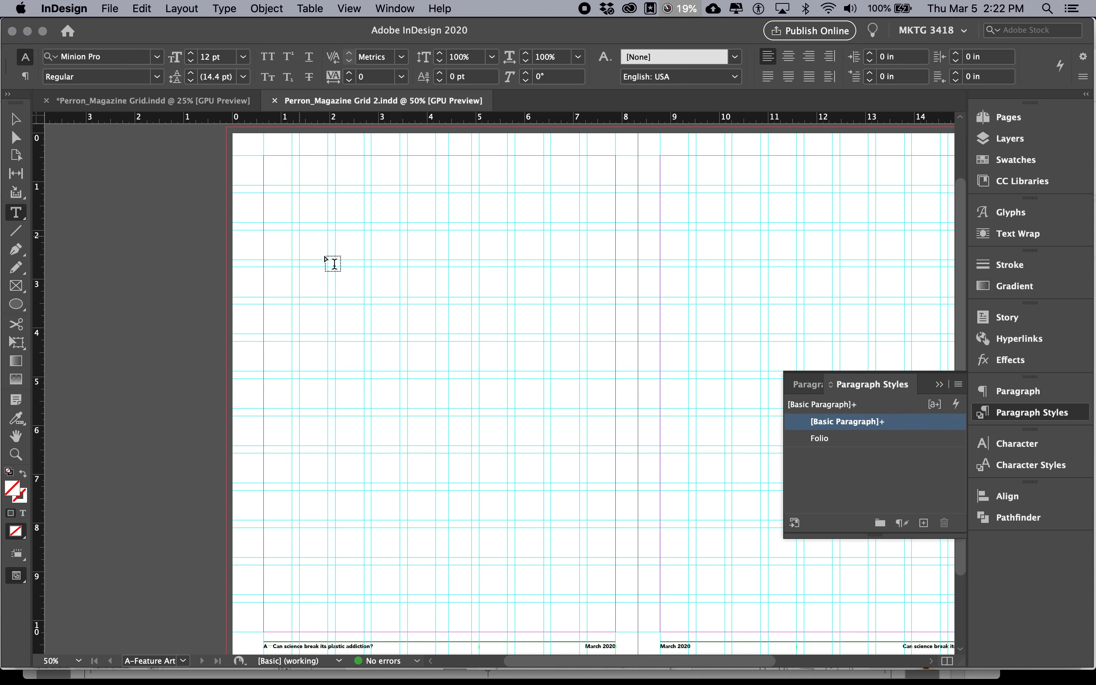
pyautogui.press('v')
pyautogui.moveTo(159, 195); pyautogui.dragTo(323, 274)
pyautogui.scroll(2, 420, 305)
pyautogui.hscroll(-2, 420, 306)
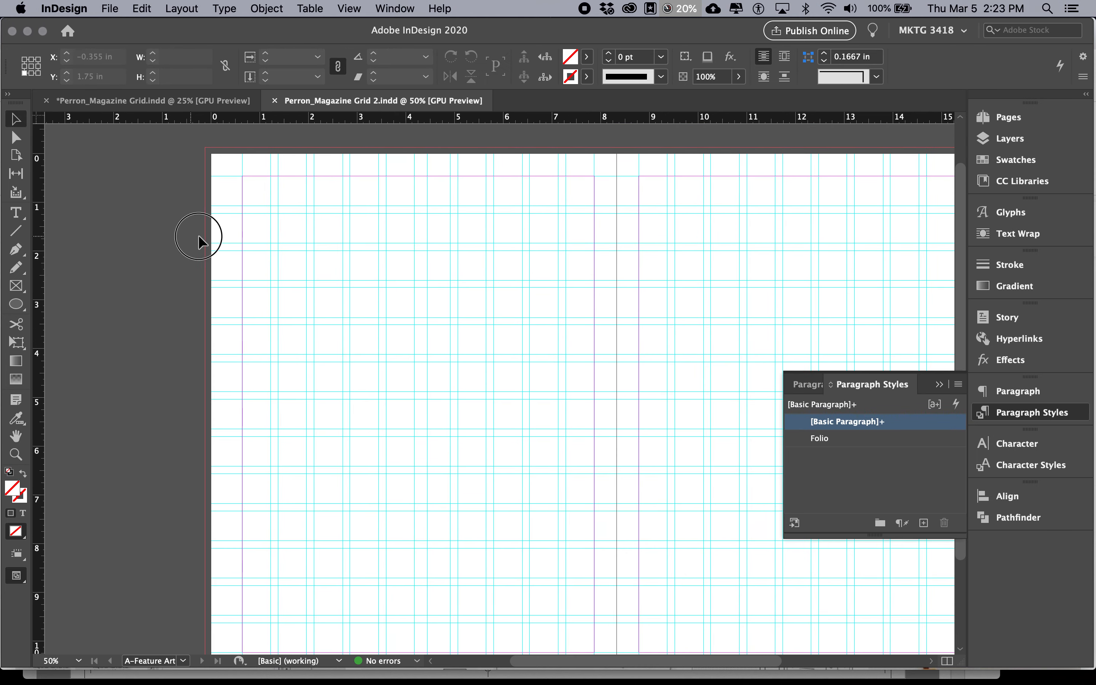
pyautogui.moveTo(199, 235); pyautogui.dragTo(296, 282)
# Step: Go from the A-Feature Article master to the 48-49 spread and show the whole spread at 25%
pyautogui.click(1050, 121)
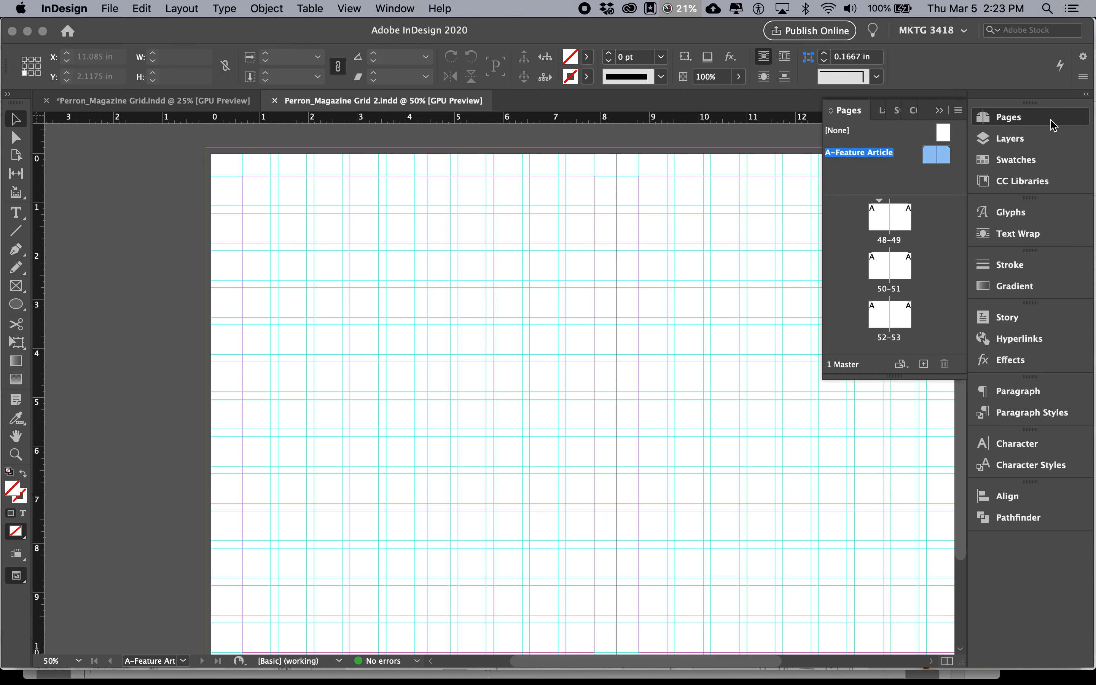
pyautogui.click(886, 231)
pyautogui.hscroll(5, 562, 342)
pyautogui.scroll(-2, 562, 343)
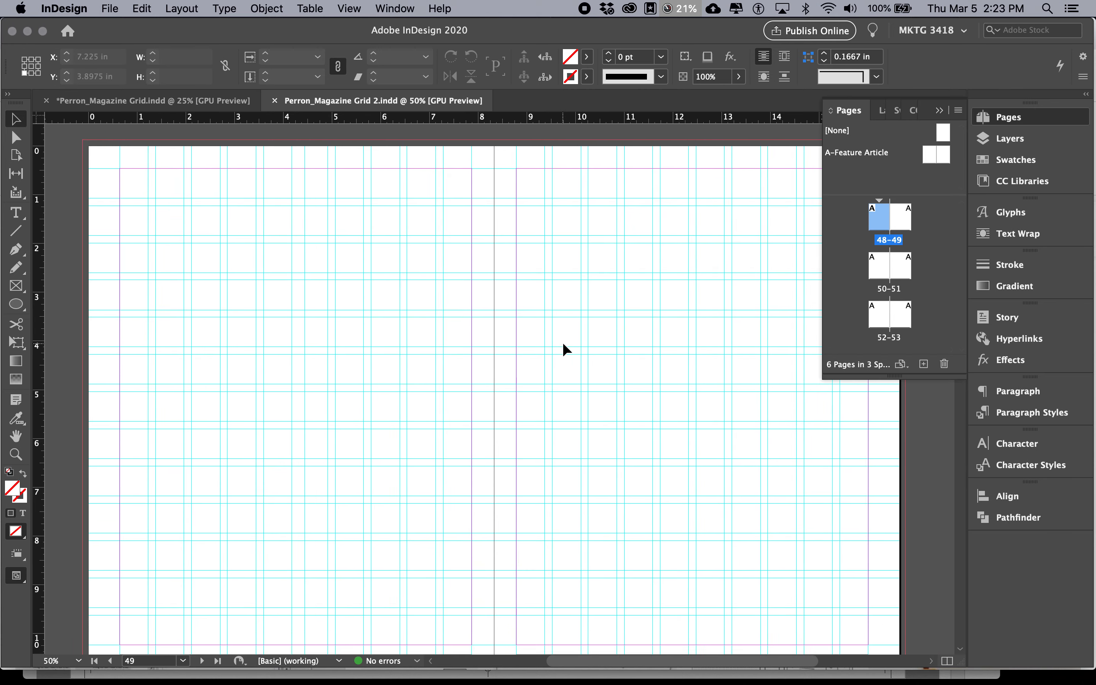
pyautogui.scroll(-3, 562, 342)
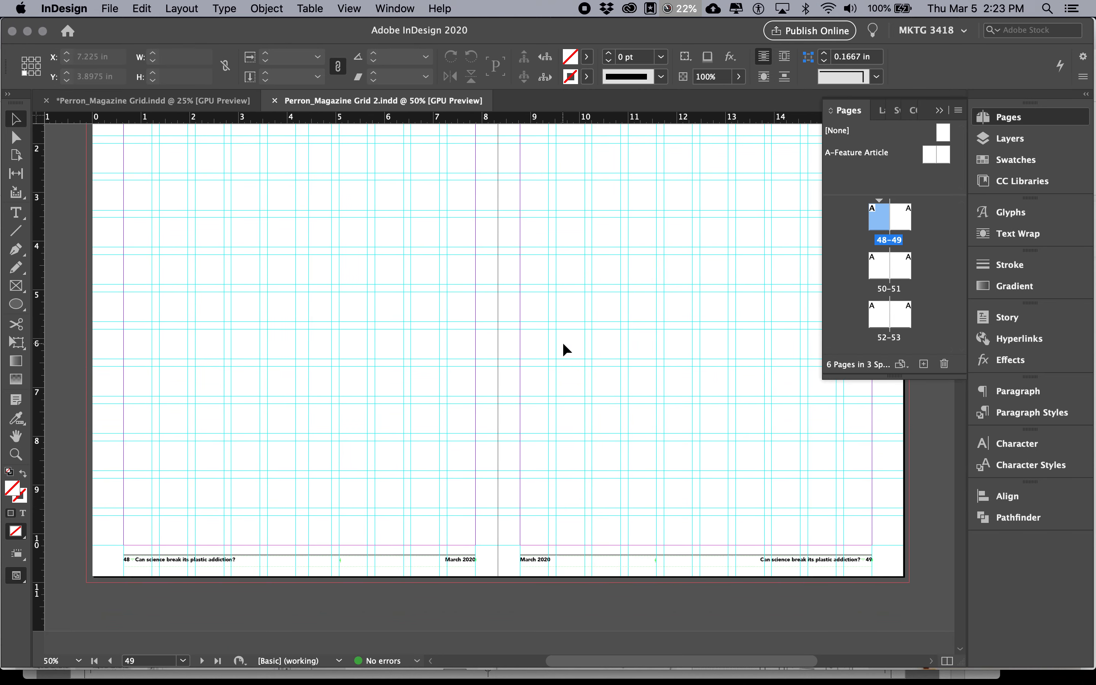
pyautogui.scroll(4, 562, 342)
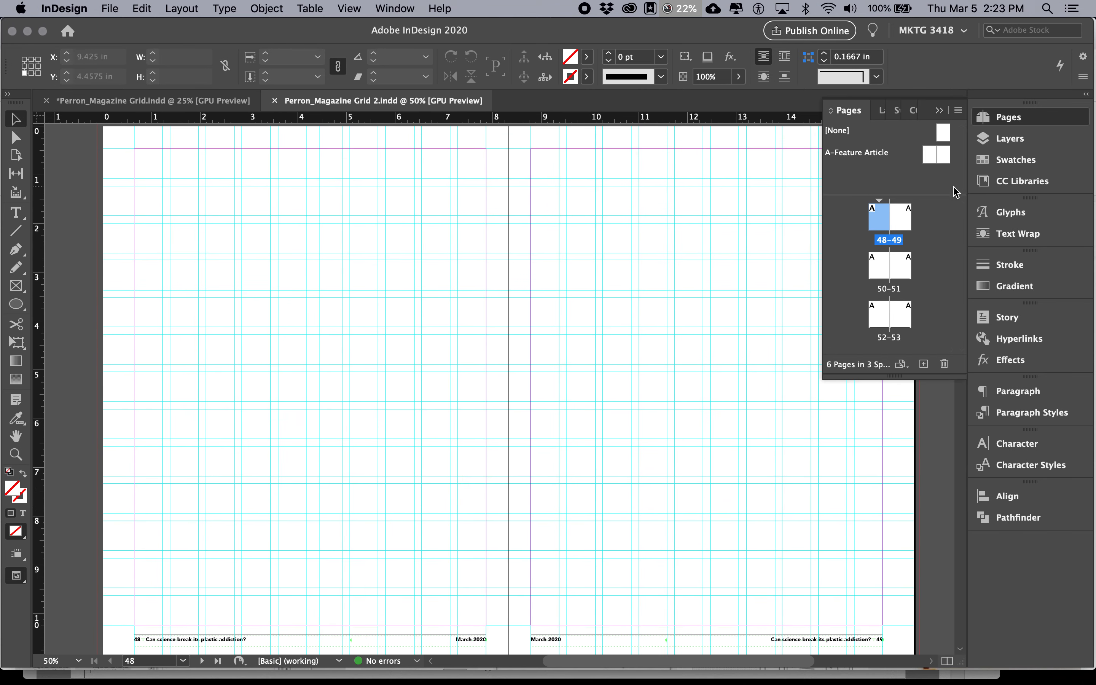
pyautogui.press('super+minus')
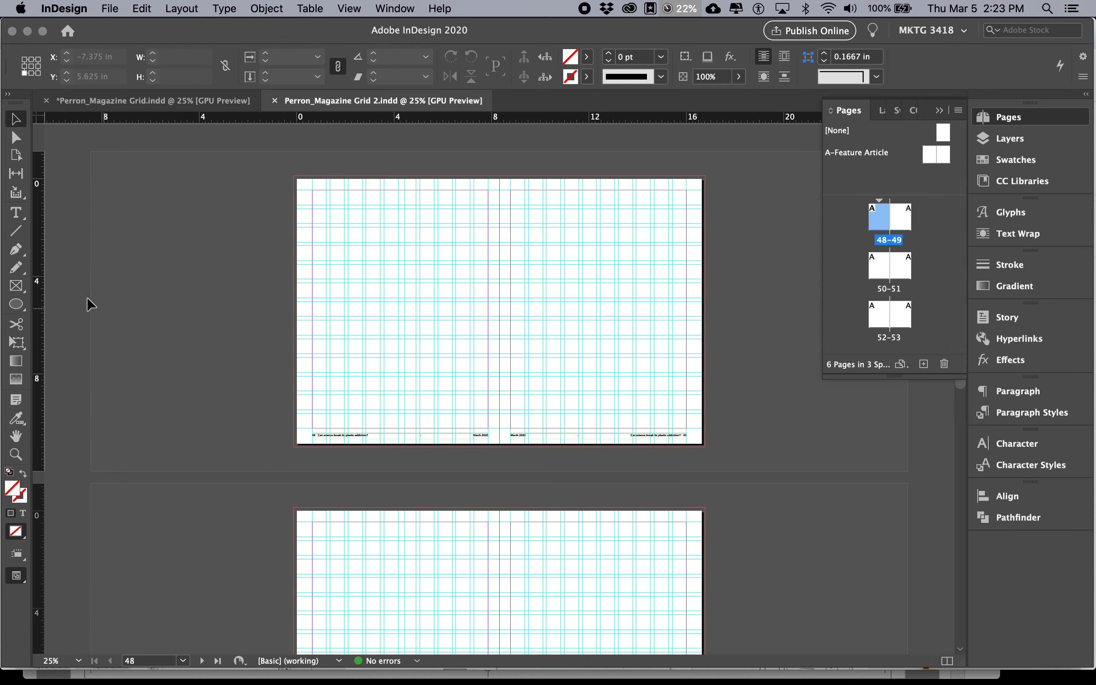
# Step: Draw an empty picture frame across the whole 48-49 spread out to the bleed and trim it to 16.875 by 11.125 in
pyautogui.click(18, 289)
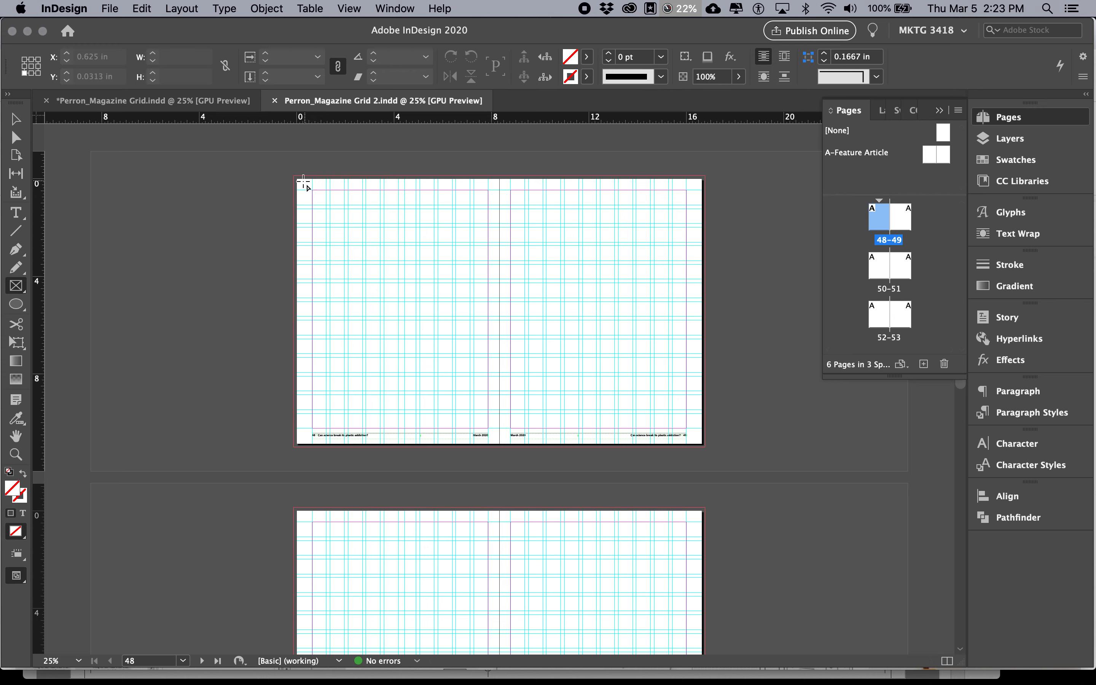
pyautogui.moveTo(293, 176); pyautogui.dragTo(705, 447)
pyautogui.press('v')
pyautogui.press('super+equal')
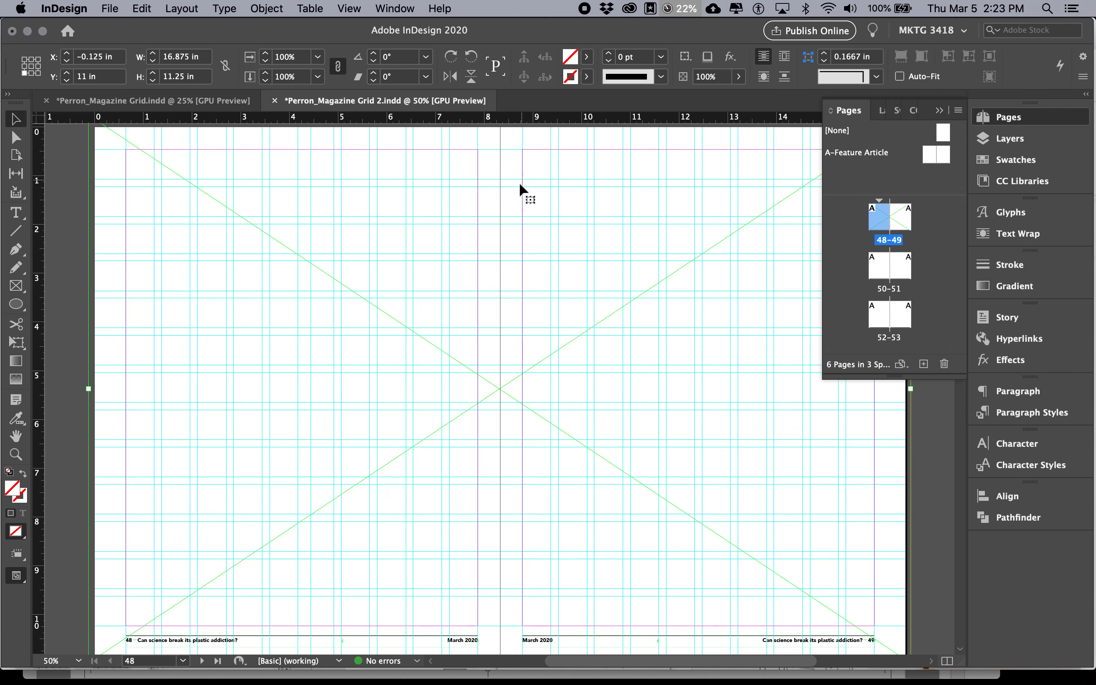
pyautogui.moveTo(504, 130); pyautogui.dragTo(504, 136)
# Step: Lock the Master Items layer and check the footers at the foot of the 48-49 spread
pyautogui.click(1010, 138)
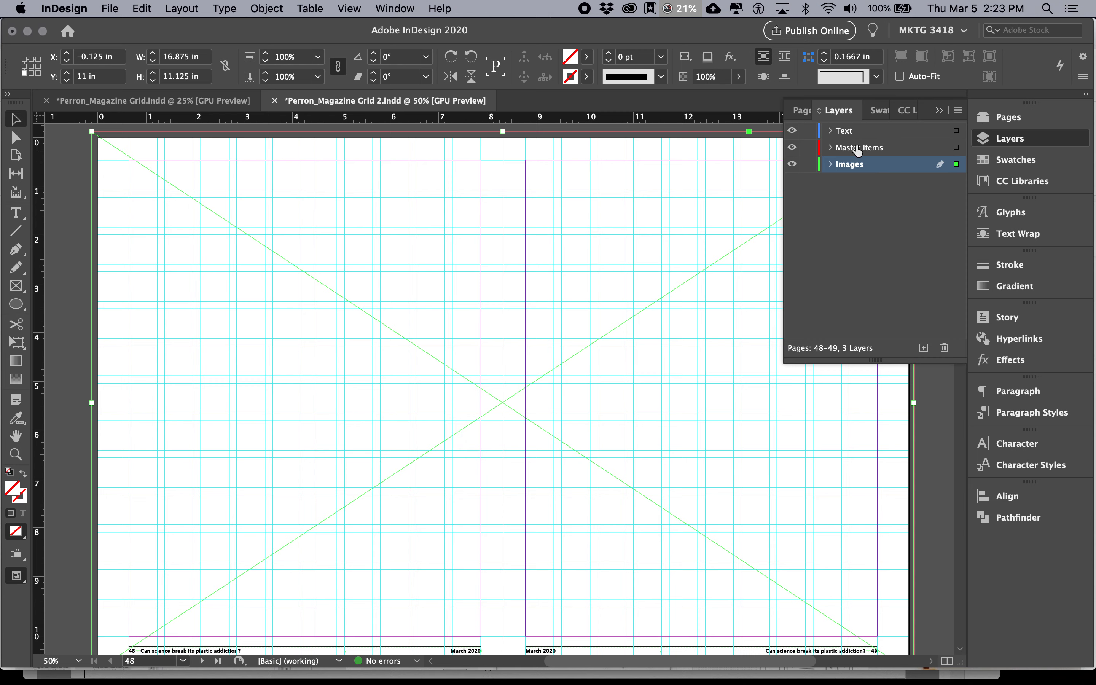
pyautogui.click(808, 147)
pyautogui.scroll(-2, 674, 357)
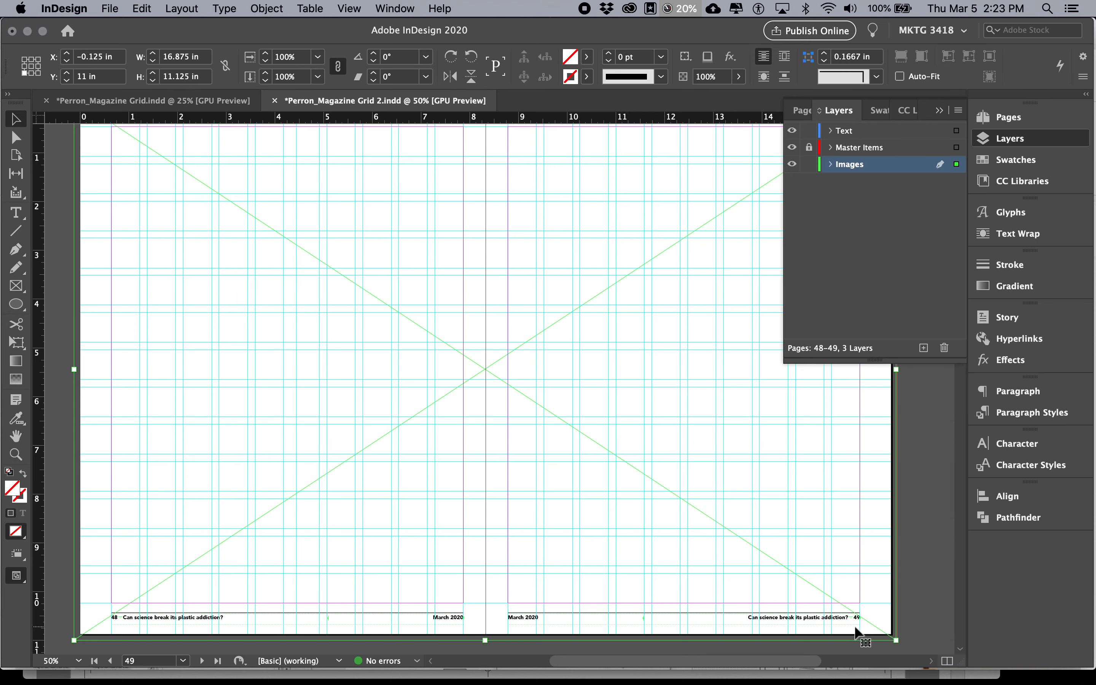
# Step: Go to the A-Feature Article master, select the left page's footer text frame, and show which layer it is on
pyautogui.click(1003, 117)
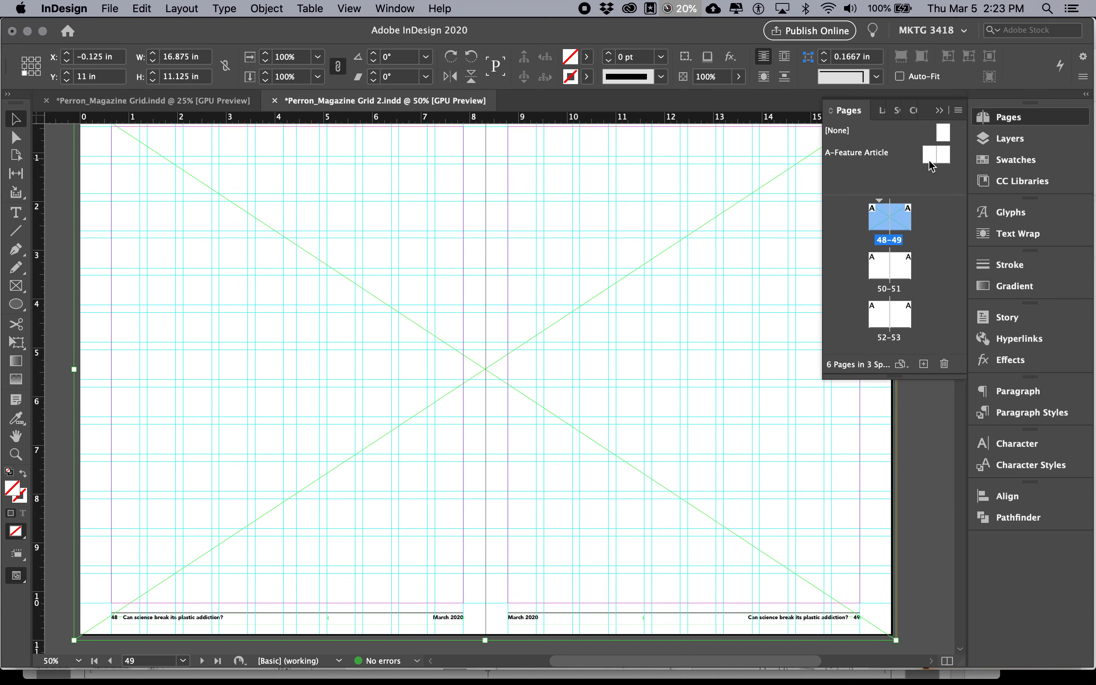
pyautogui.doubleClick(930, 162)
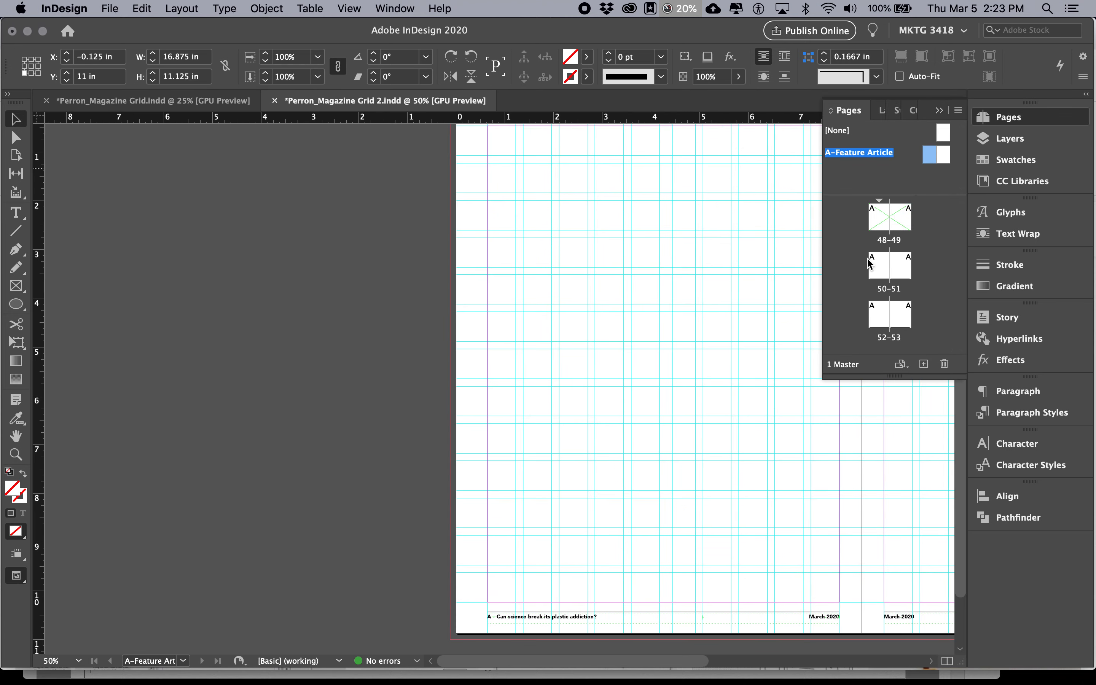
pyautogui.click(822, 621)
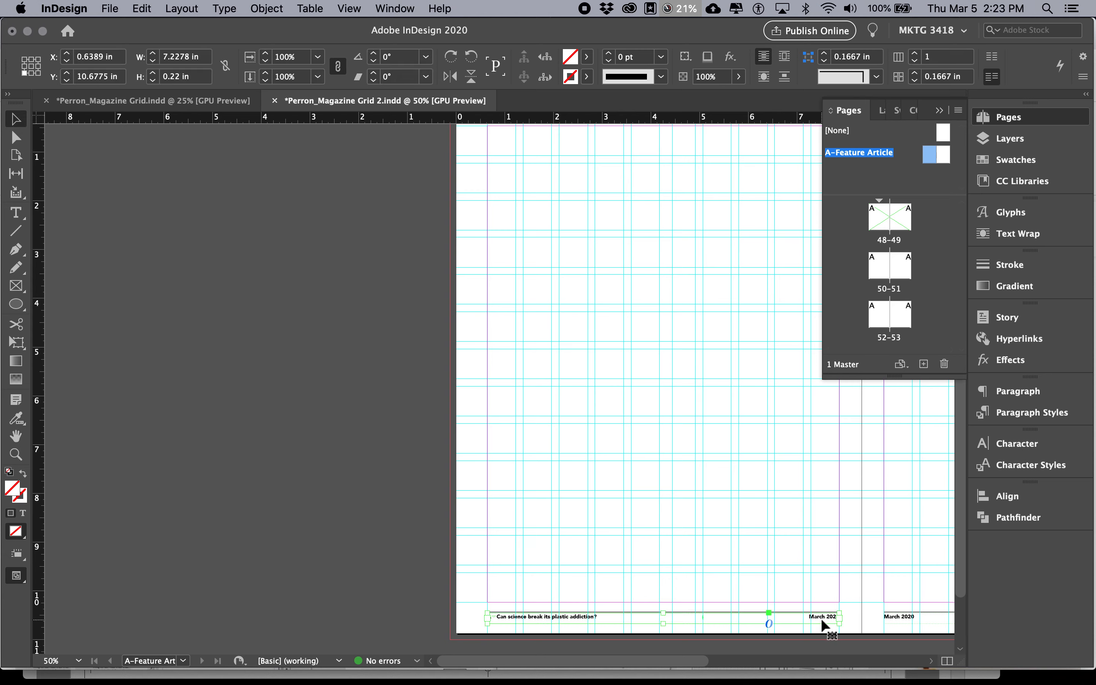
pyautogui.click(1008, 140)
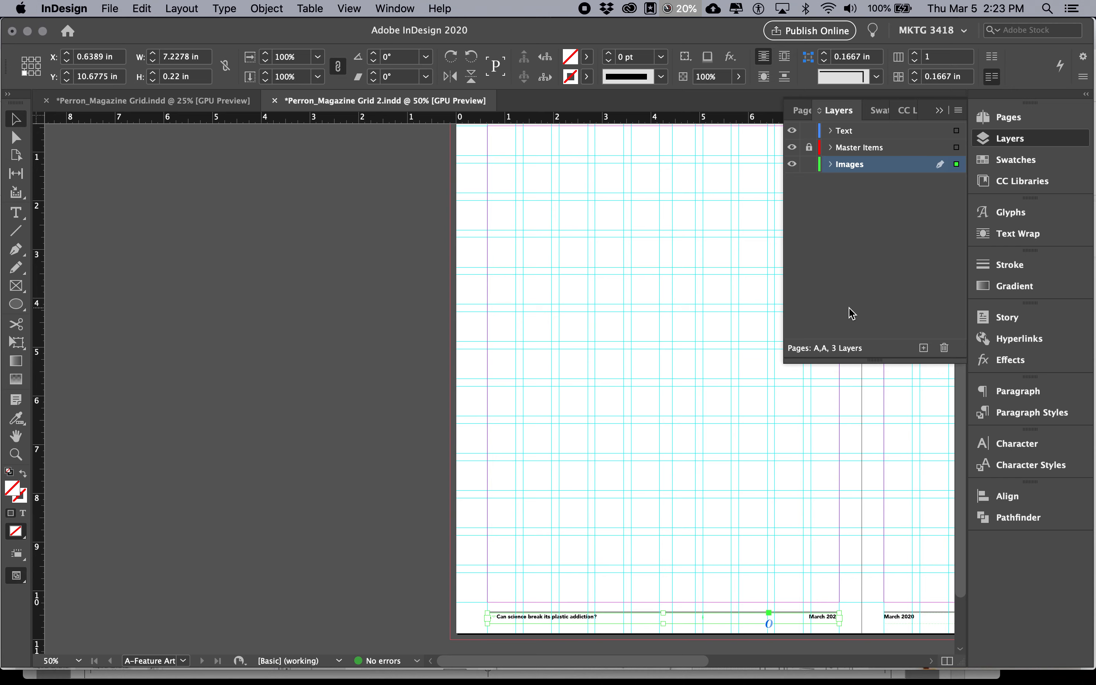
# Step: Unlock the Master Items layer and select both footer text frames across the A-Feature Article master spread
pyautogui.hscroll(4, 643, 483)
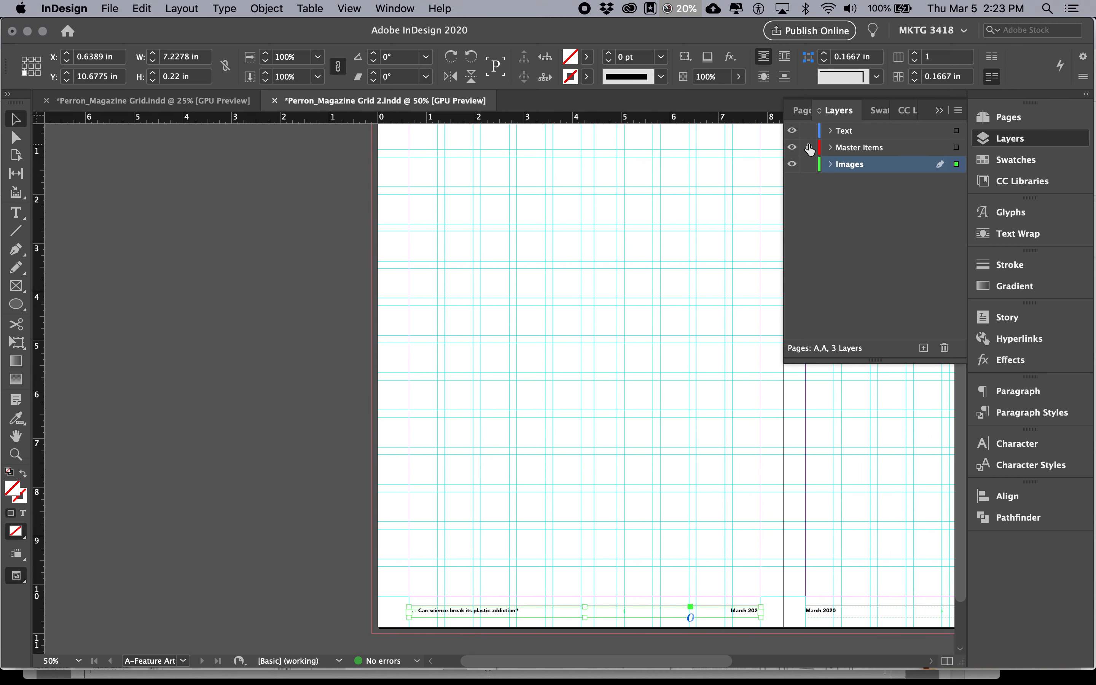
pyautogui.hscroll(10, 629, 379)
pyautogui.hscroll(2, 312, 471)
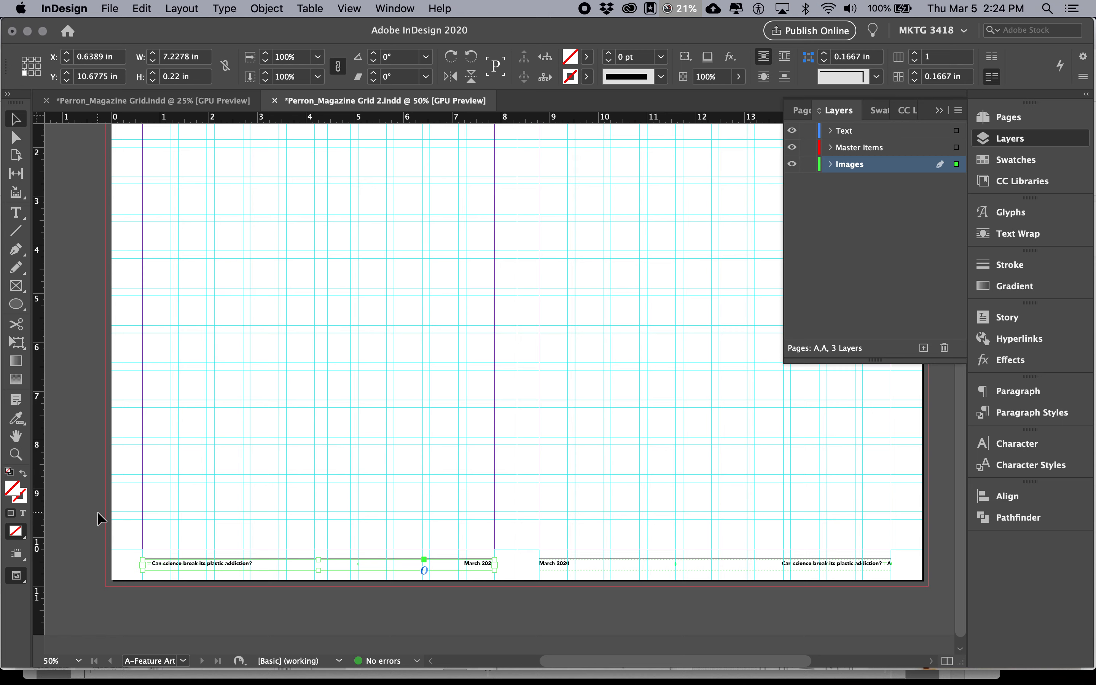
pyautogui.moveTo(105, 512); pyautogui.dragTo(915, 592)
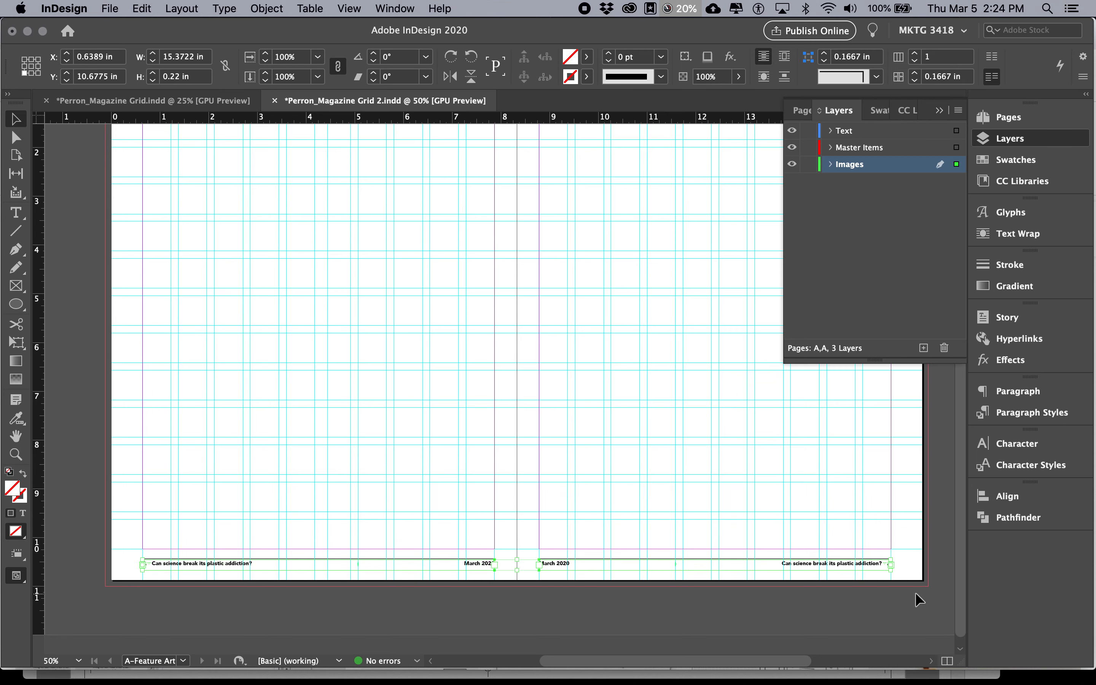
pyautogui.click(1008, 117)
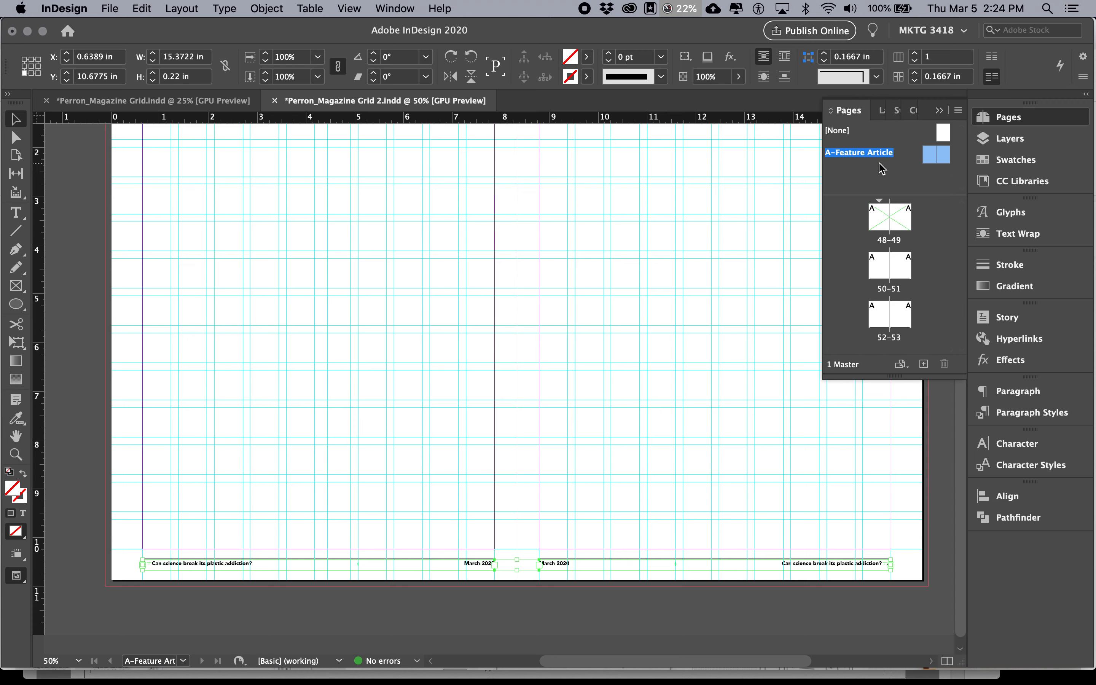
pyautogui.click(1027, 141)
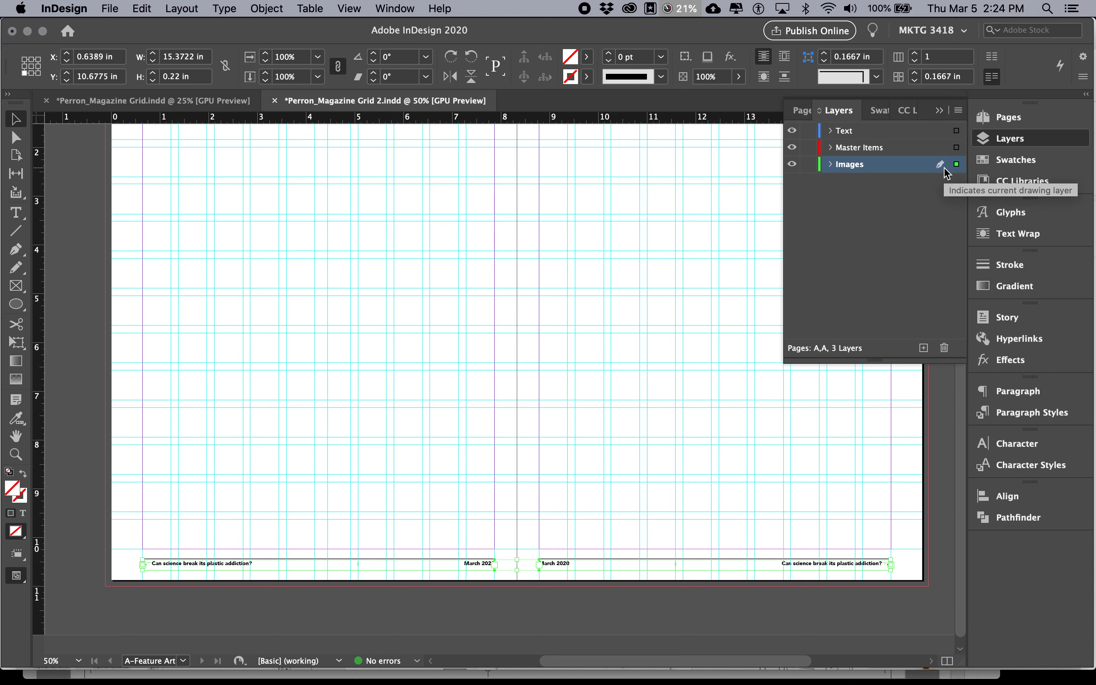
pyautogui.click(458, 441)
pyautogui.moveTo(109, 504); pyautogui.dragTo(915, 614)
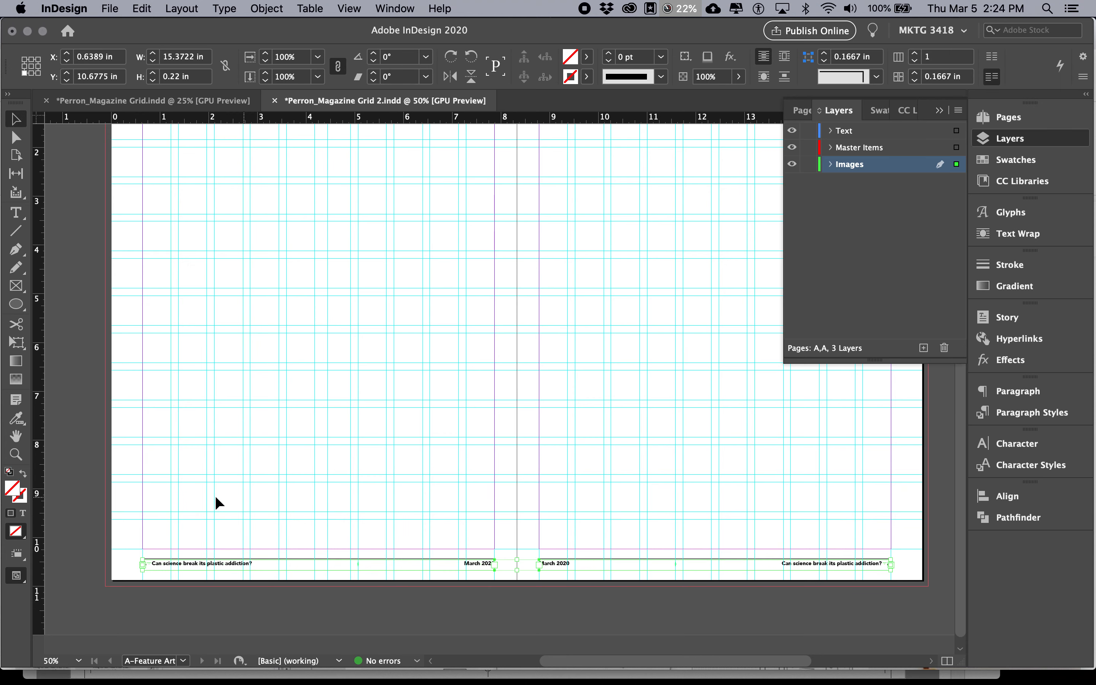
pyautogui.moveTo(94, 518); pyautogui.dragTo(917, 620)
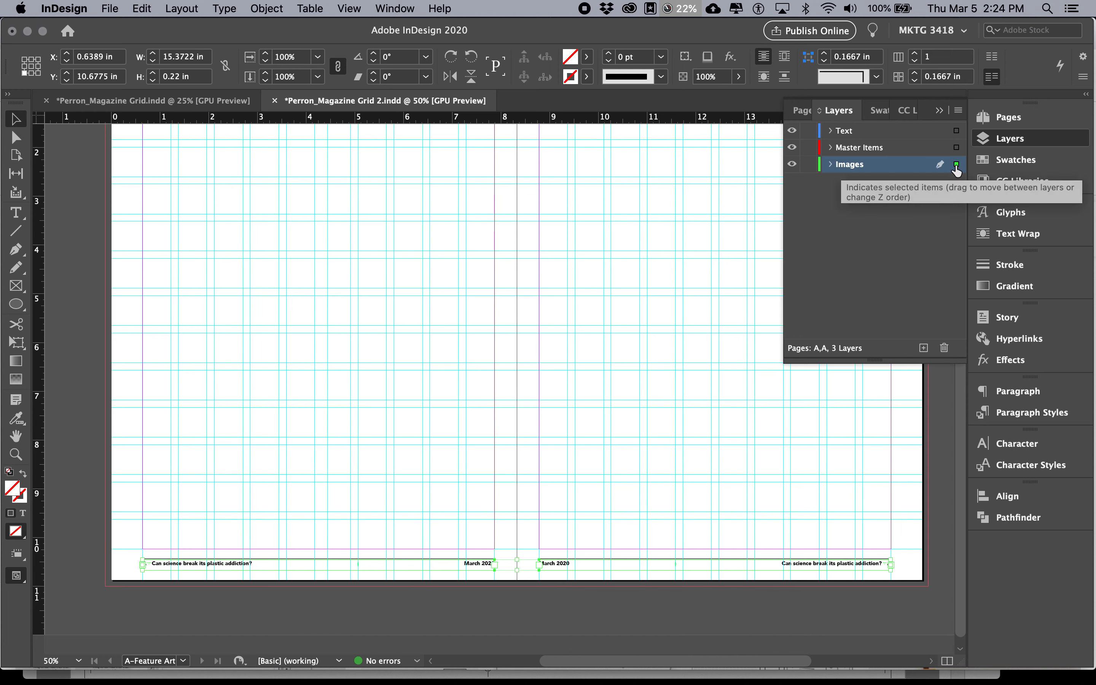
# Step: Examine which objects the Images layer contains on the master spread and collapse the list again
pyautogui.click(830, 164)
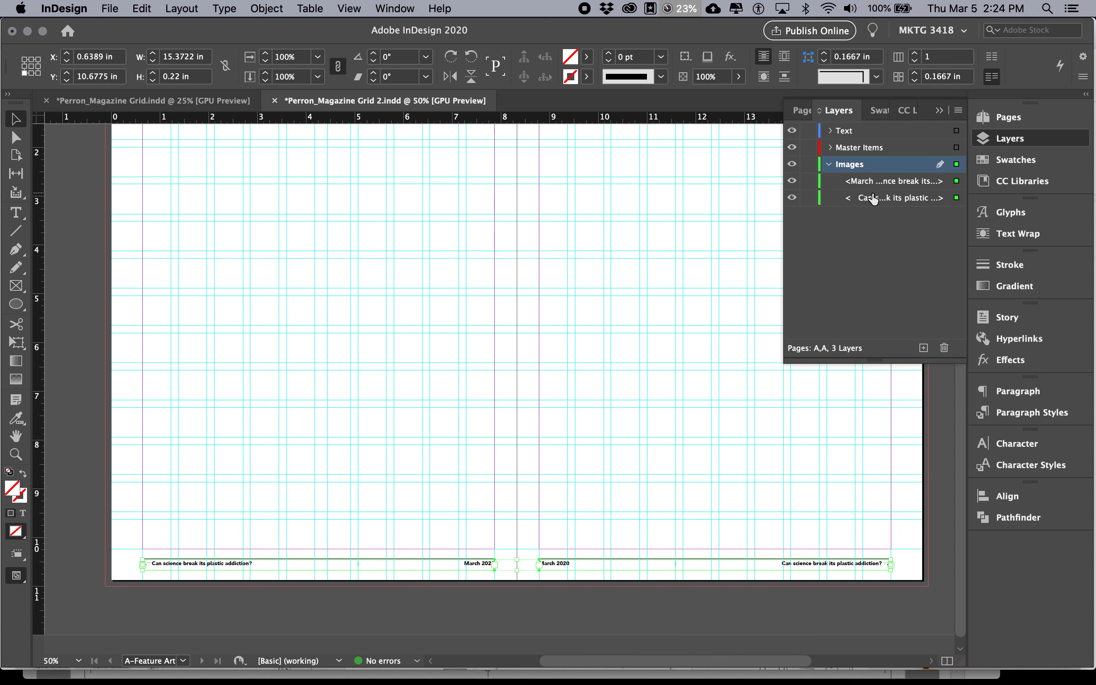
pyautogui.click(830, 165)
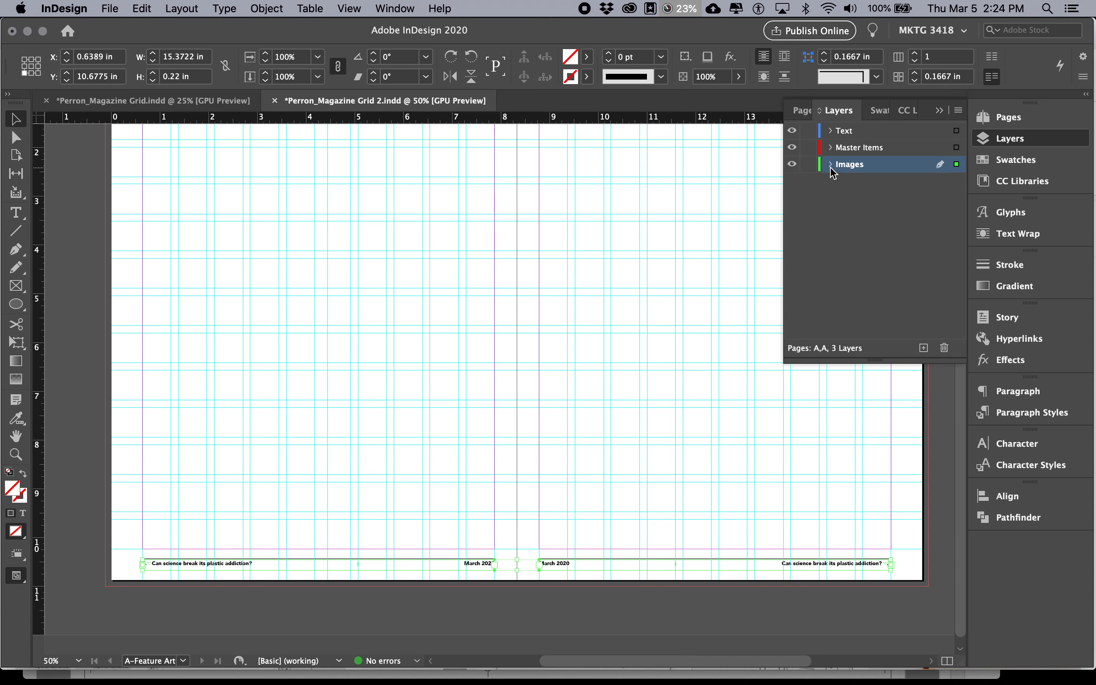
pyautogui.click(830, 164)
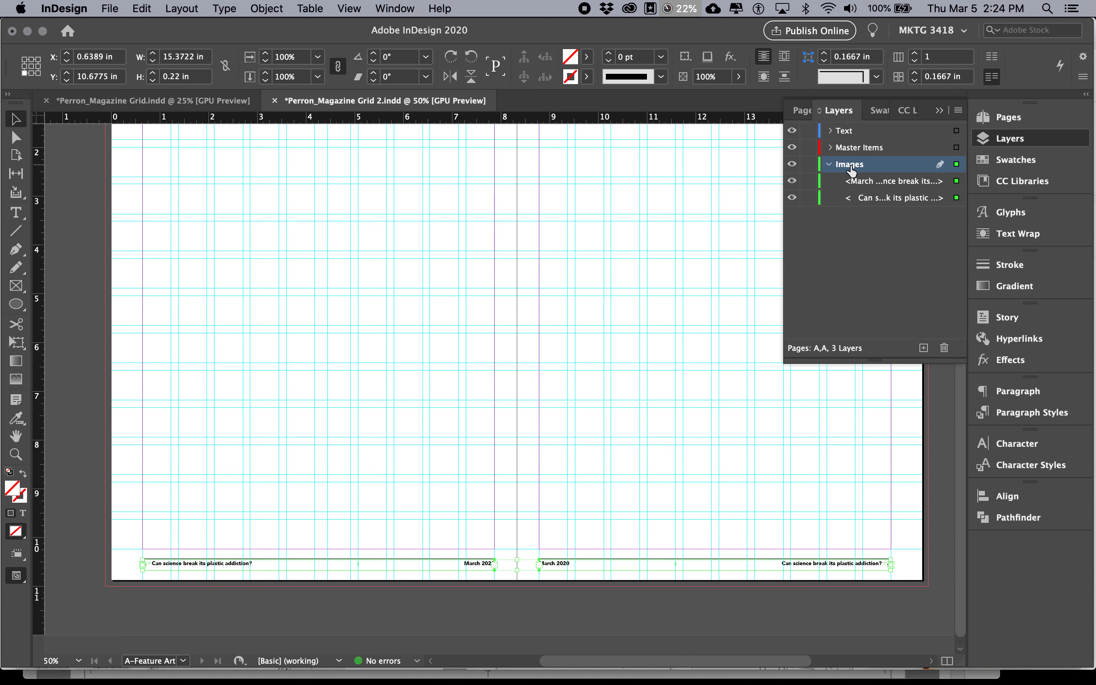
pyautogui.click(829, 164)
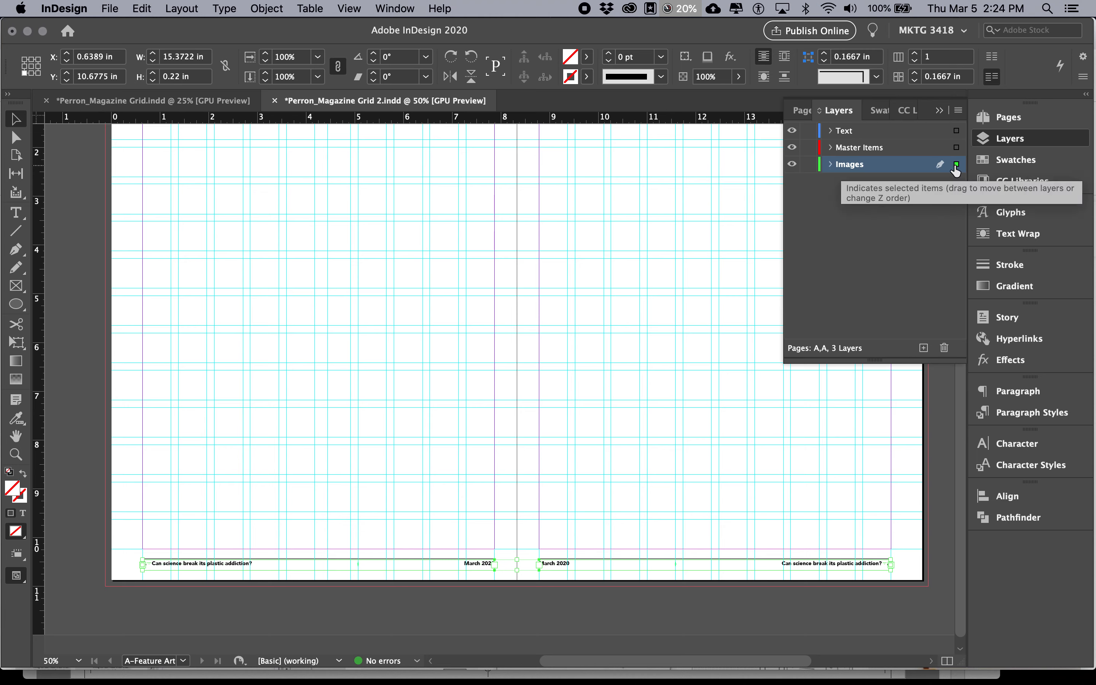
# Step: Move both selected footer frames to the Text layer, then on to the Master Items layer, and list that layer's contents
pyautogui.moveTo(955, 165); pyautogui.dragTo(956, 130)
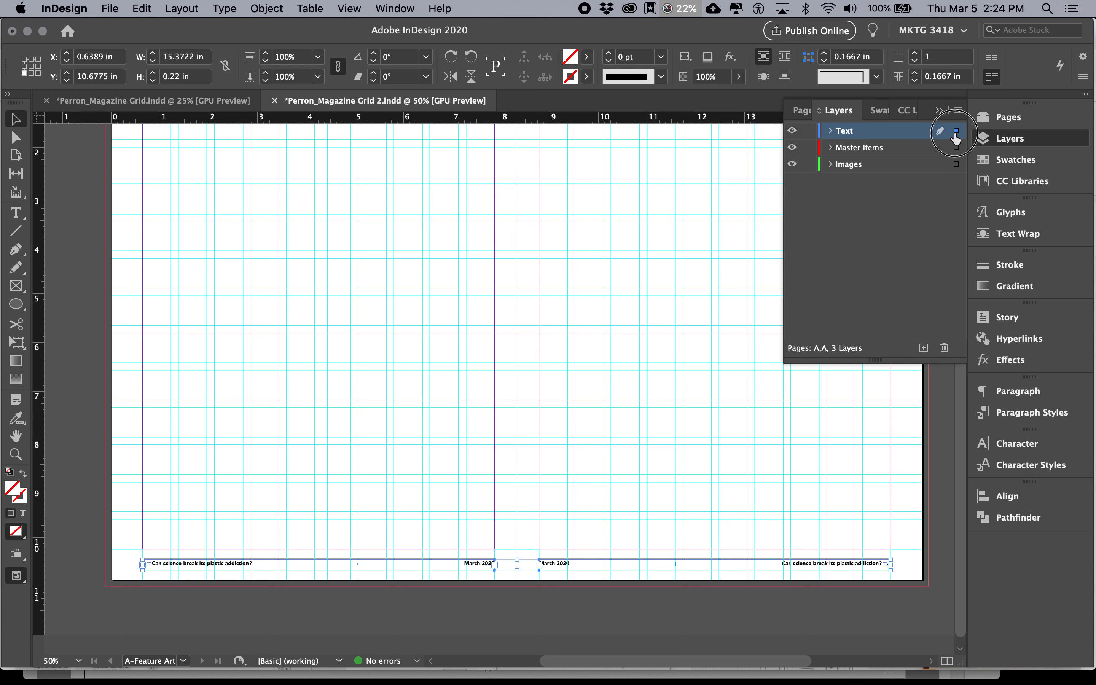
pyautogui.moveTo(956, 130); pyautogui.dragTo(955, 147)
pyautogui.click(830, 148)
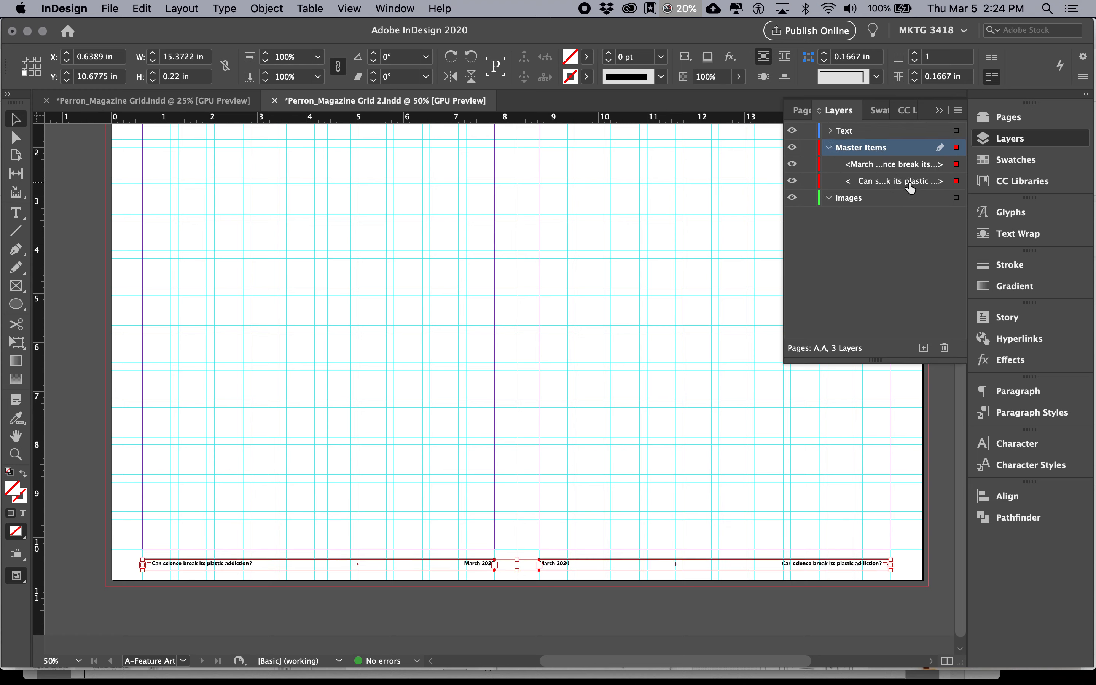
# Step: Return both footer frames to the Images layer and move them one at a time back into the Master Items layer
pyautogui.moveTo(899, 164); pyautogui.dragTo(899, 204)
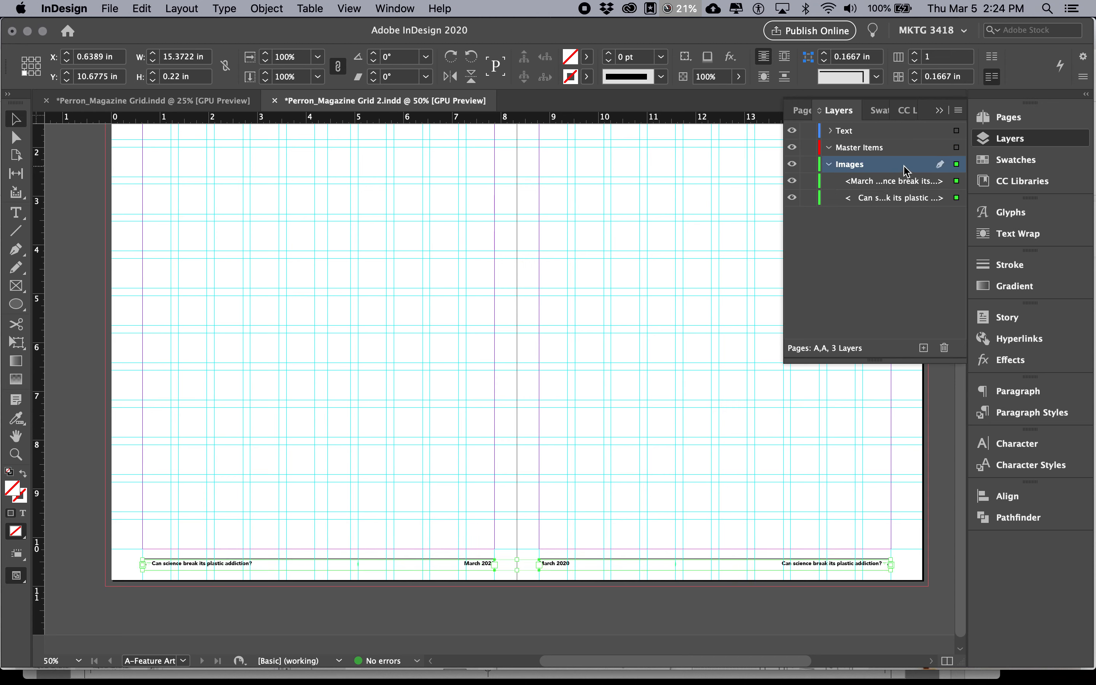
pyautogui.moveTo(900, 184); pyautogui.dragTo(900, 156)
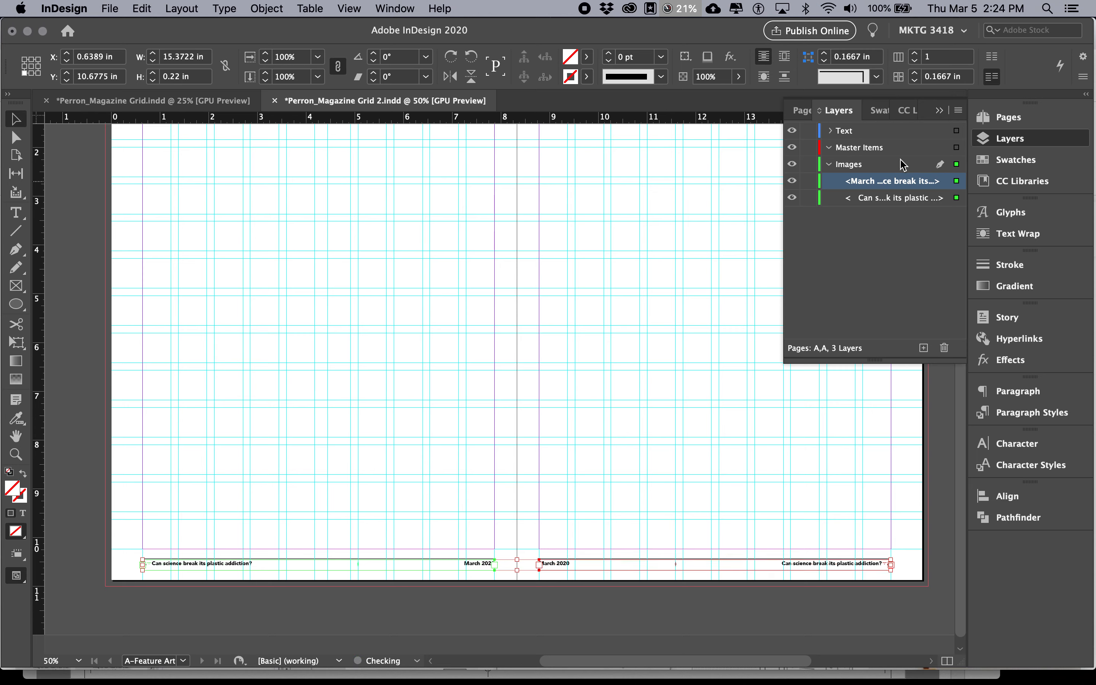
pyautogui.moveTo(893, 200); pyautogui.dragTo(892, 169)
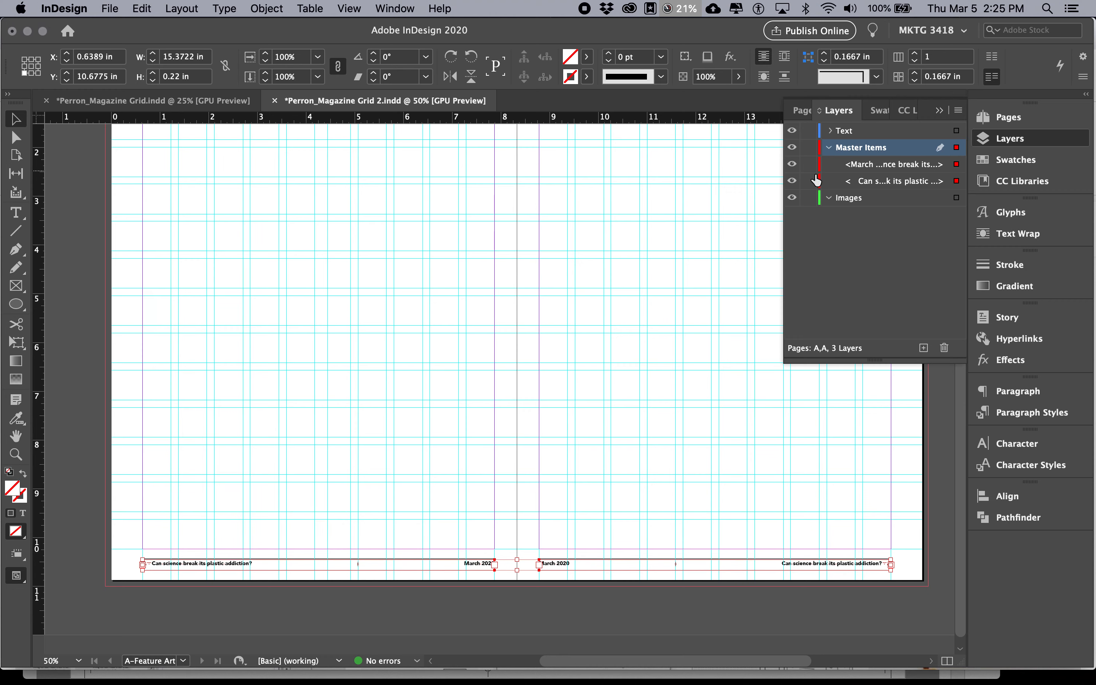
# Step: Change the Master Items layer's color to Violet
pyautogui.doubleClick(819, 153)
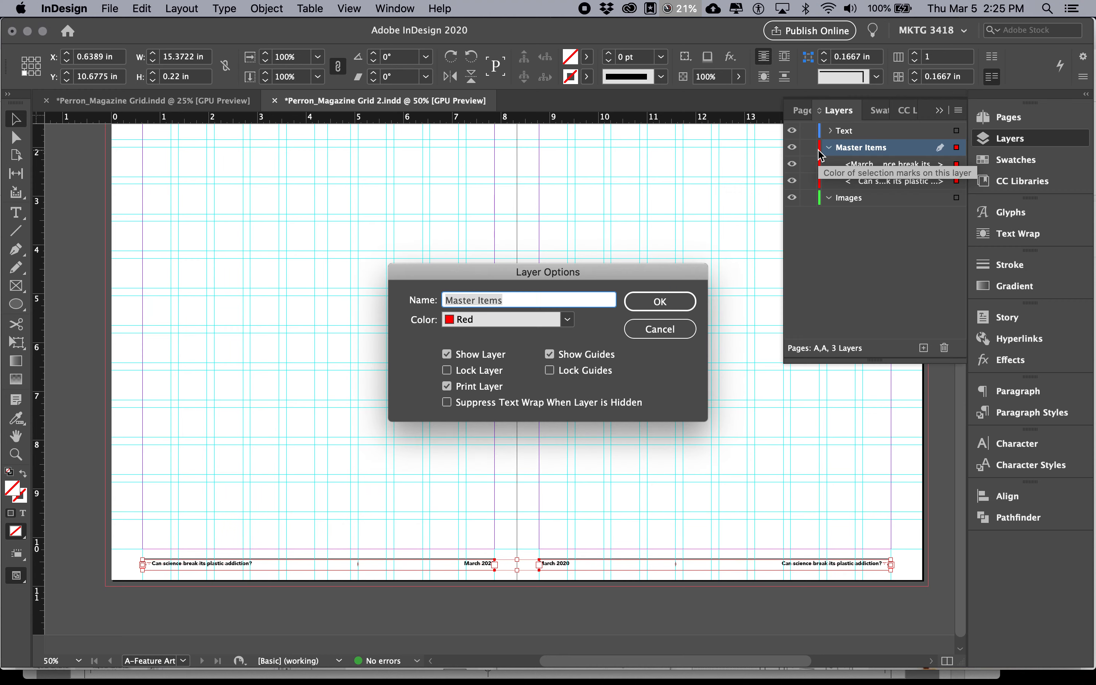
pyautogui.click(537, 320)
pyautogui.click(515, 431)
pyautogui.click(543, 319)
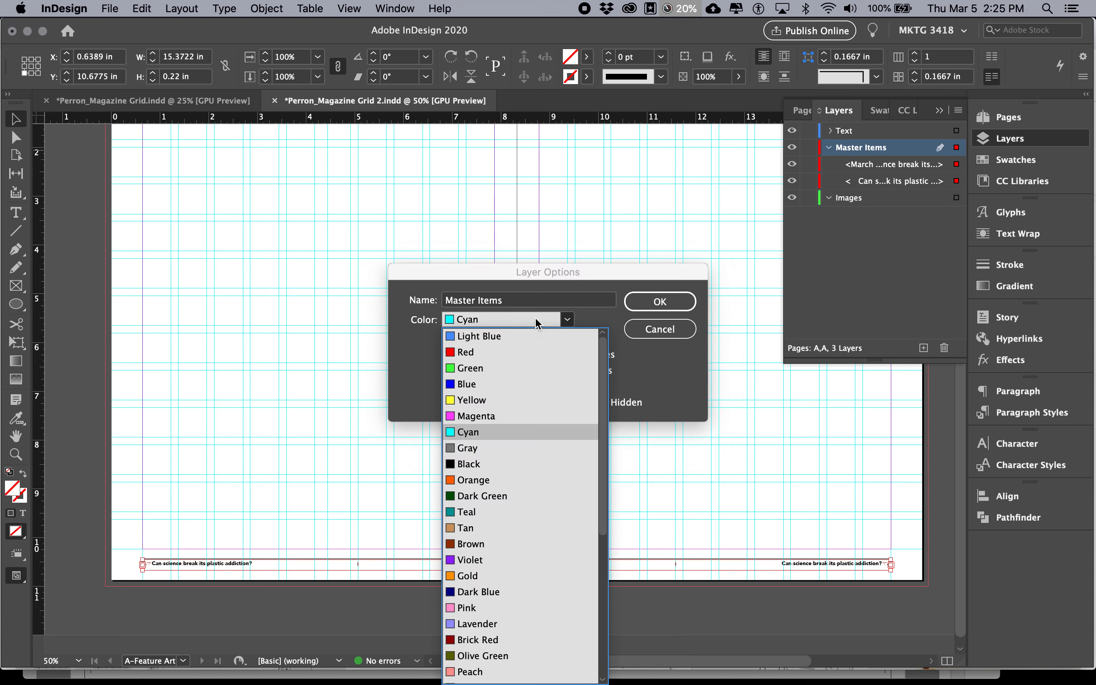
pyautogui.click(531, 560)
pyautogui.click(652, 308)
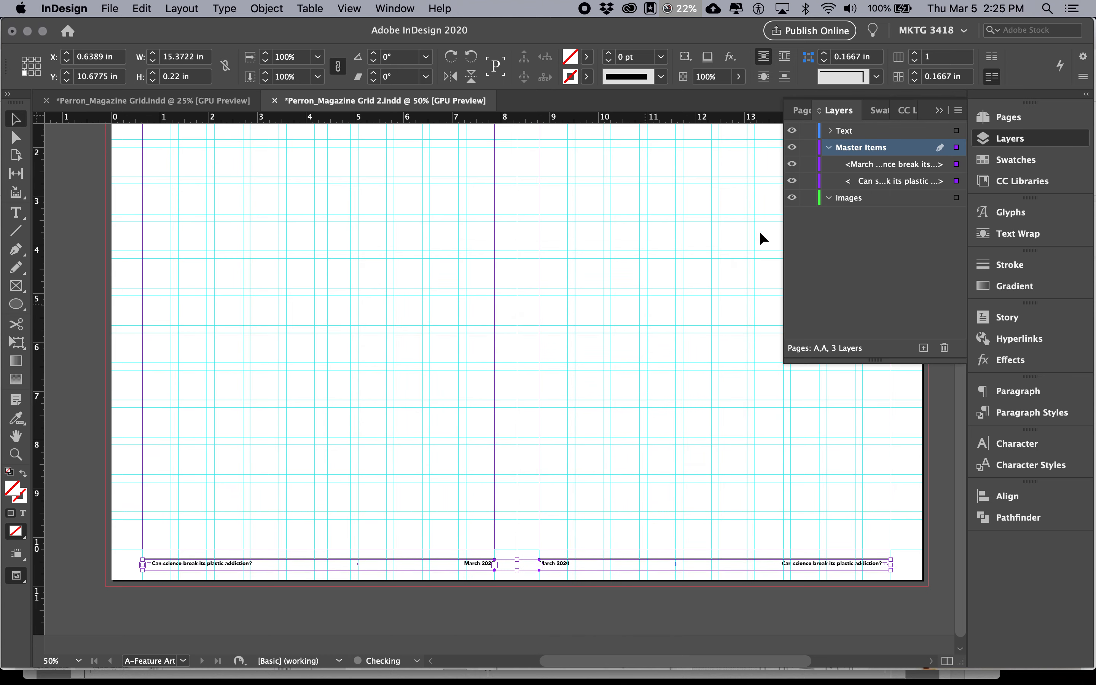
# Step: Collapse the Master Items layer's contents and lock the layer
pyautogui.click(830, 148)
pyautogui.click(830, 148)
pyautogui.click(830, 148)
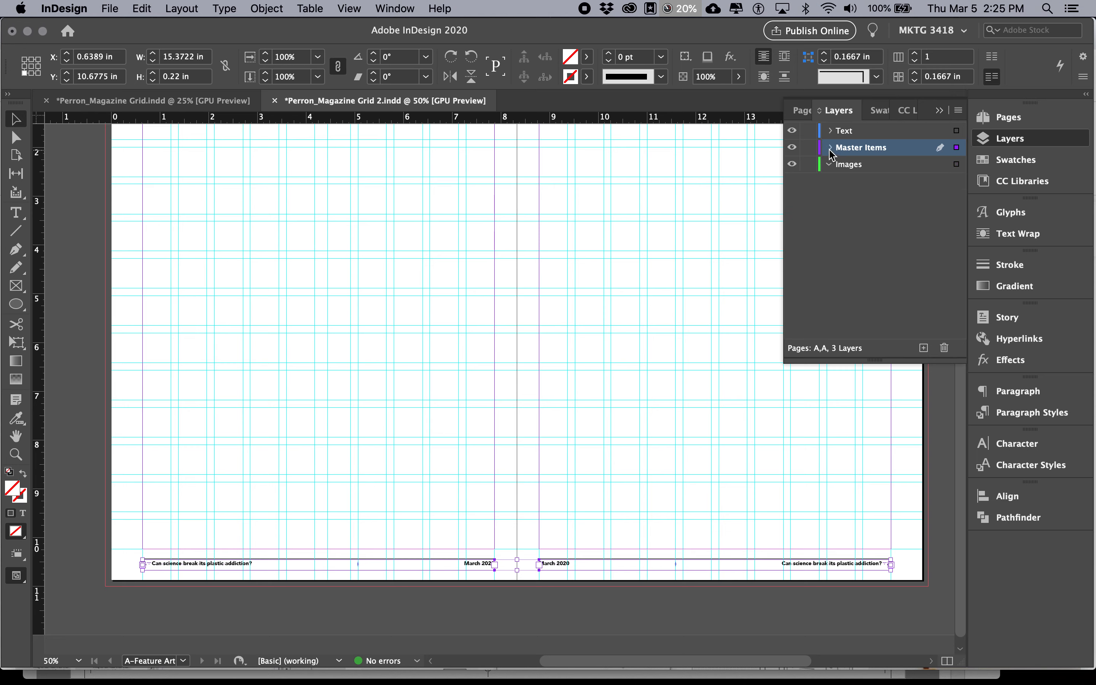
pyautogui.click(809, 147)
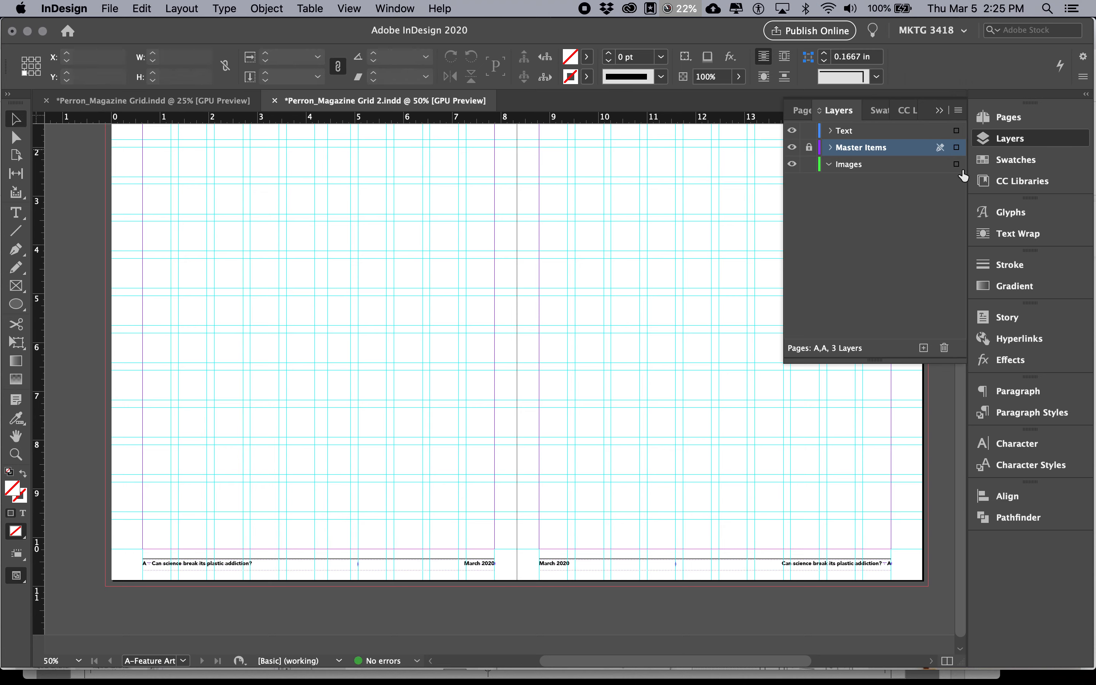
# Step: Return to the 48-49 spread and make the collapsed Images layer the active drawing layer
pyautogui.click(1020, 122)
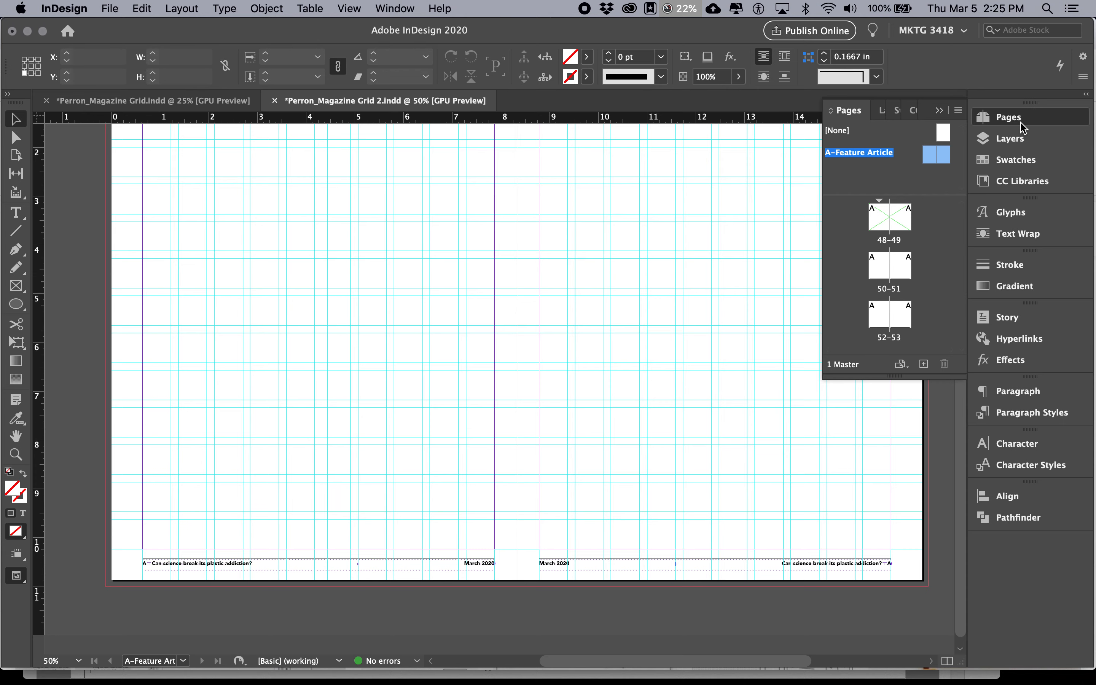
pyautogui.doubleClick(875, 221)
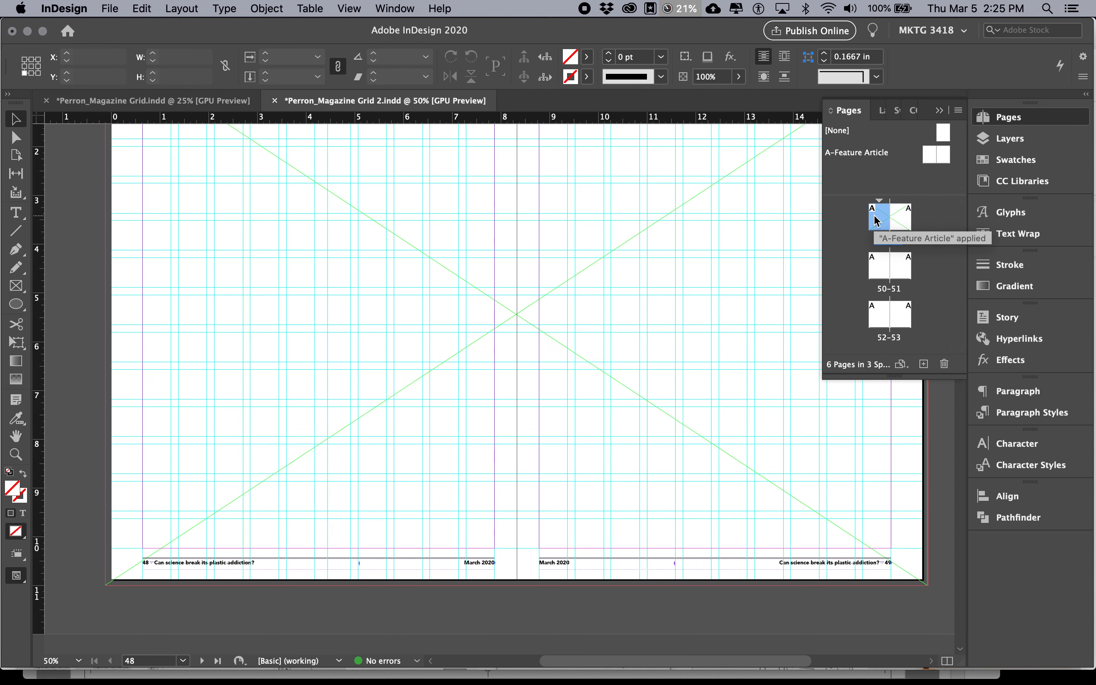
pyautogui.scroll(5, 512, 335)
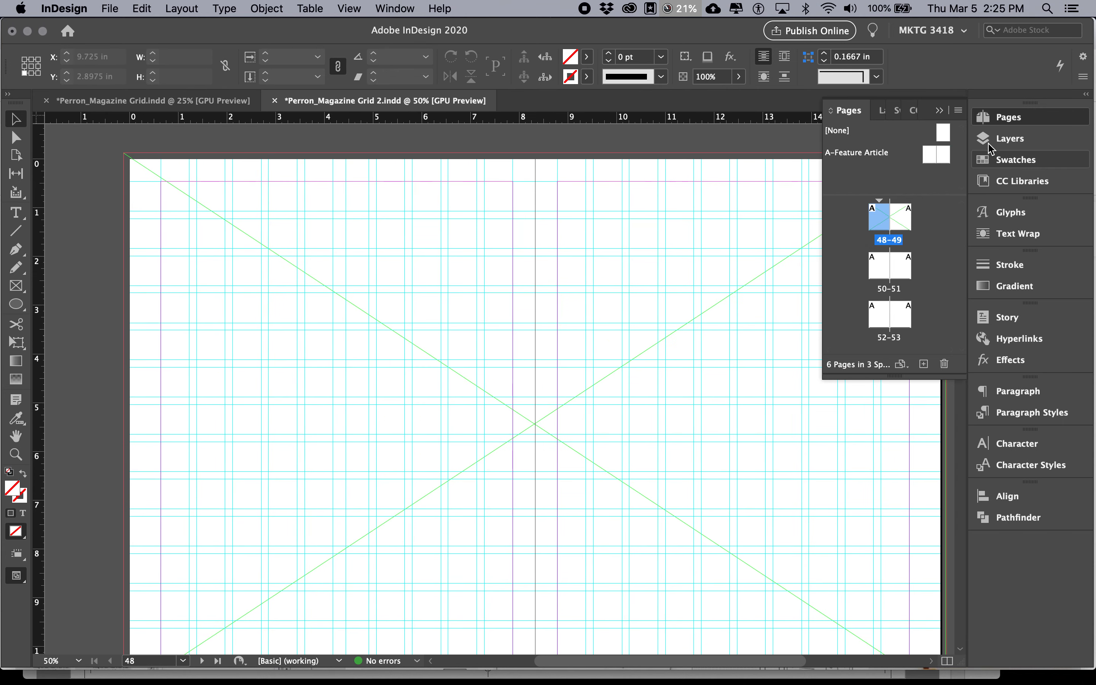
pyautogui.click(1009, 138)
pyautogui.click(830, 165)
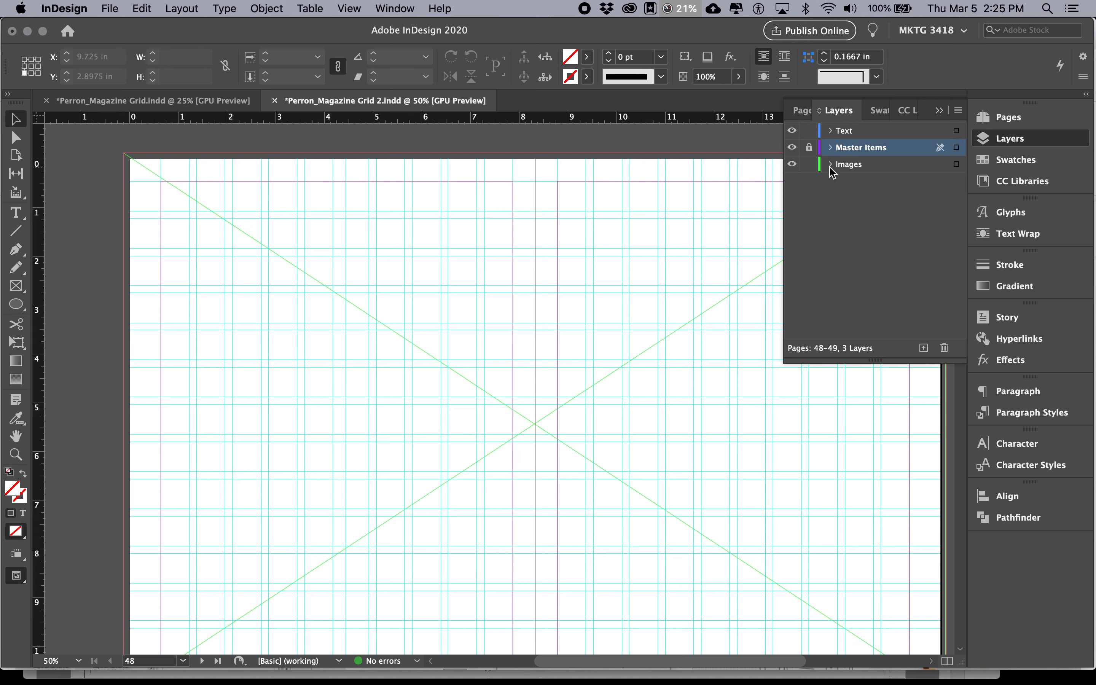
pyautogui.click(856, 171)
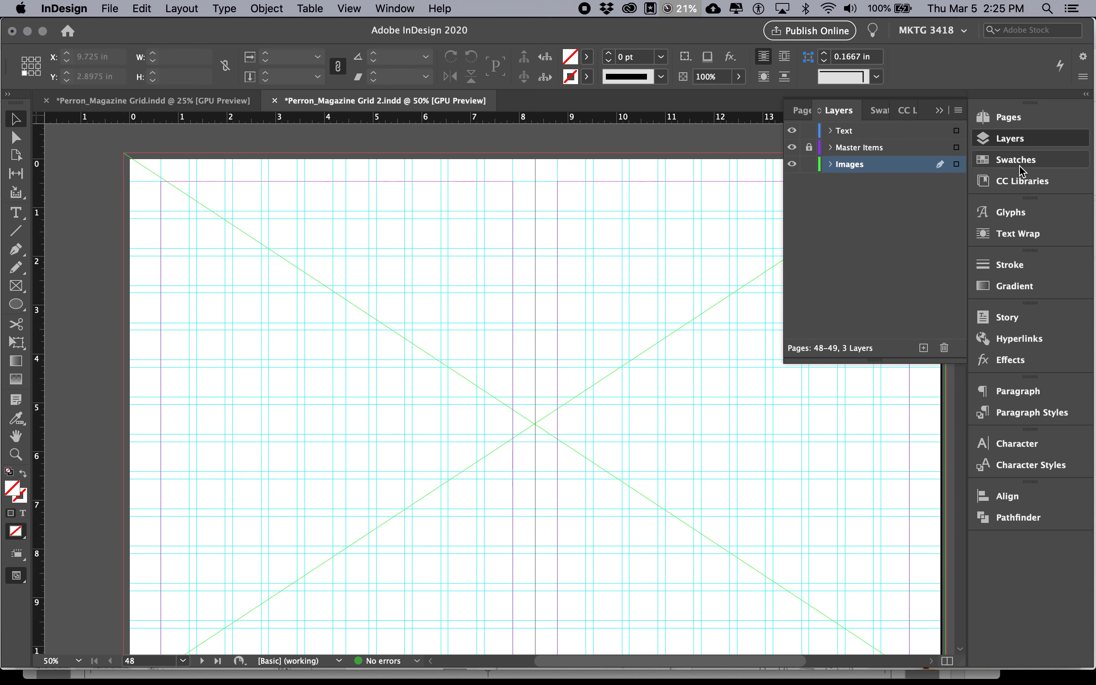
# Step: Select the large picture frame on the 48-49 spread and check which layer it is on
pyautogui.click(1009, 117)
pyautogui.click(633, 340)
pyautogui.click(1001, 141)
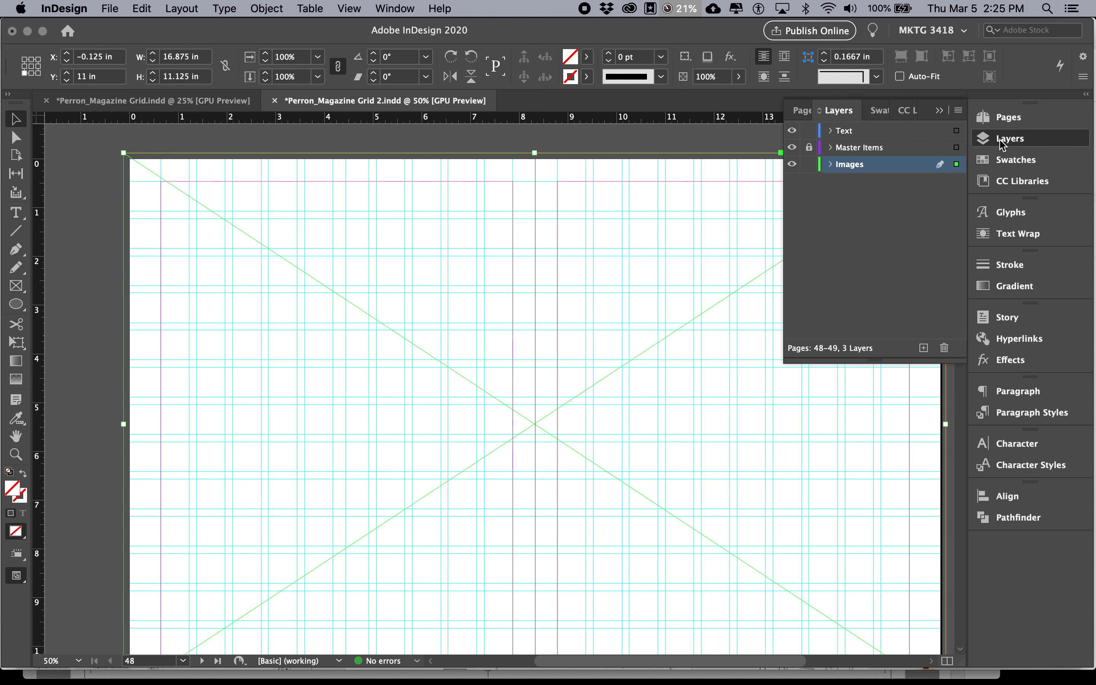
# Step: Make the Text layer the active drawing layer and go to the 50-51 spread
pyautogui.click(1009, 118)
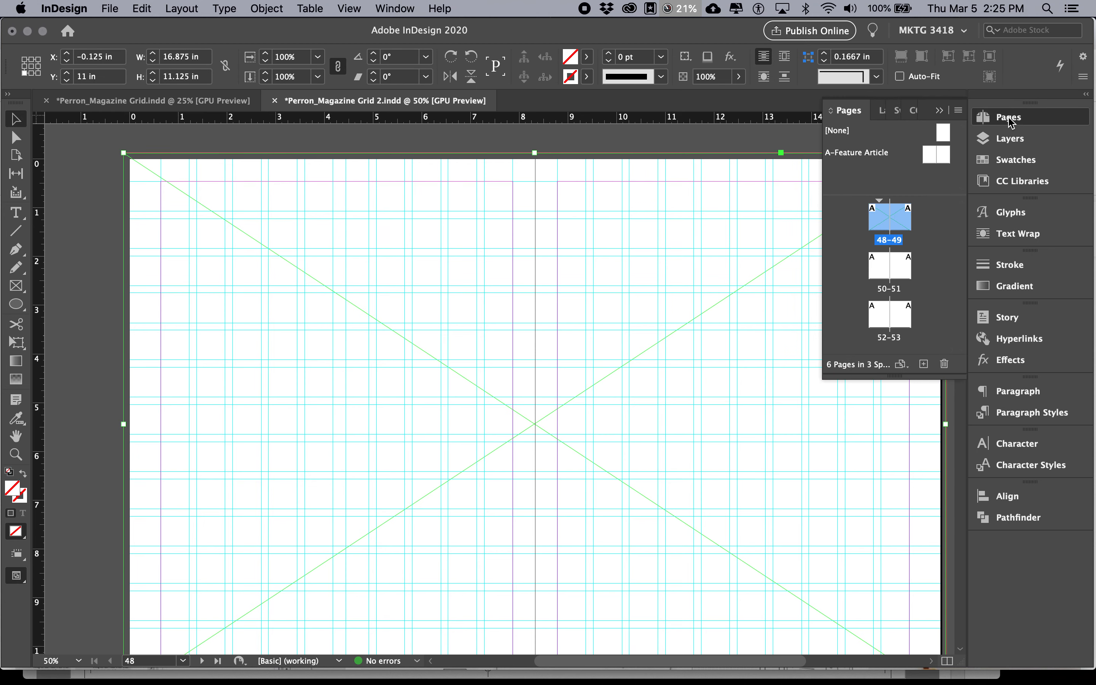
pyautogui.scroll(-5, 729, 334)
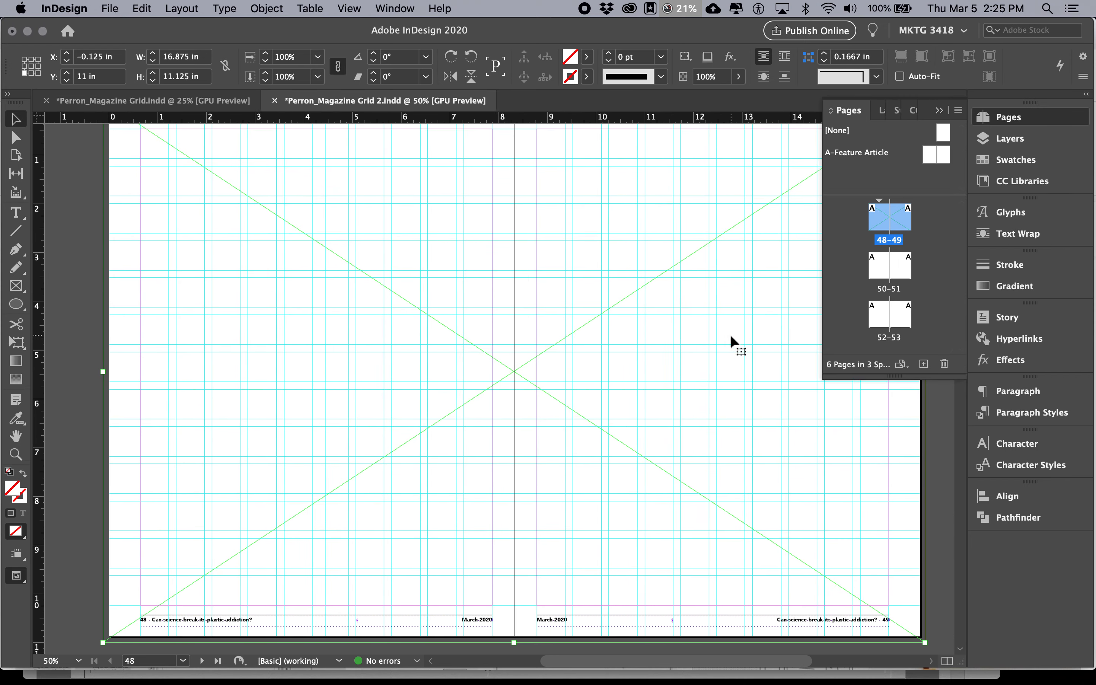
pyautogui.hscroll(3, 774, 362)
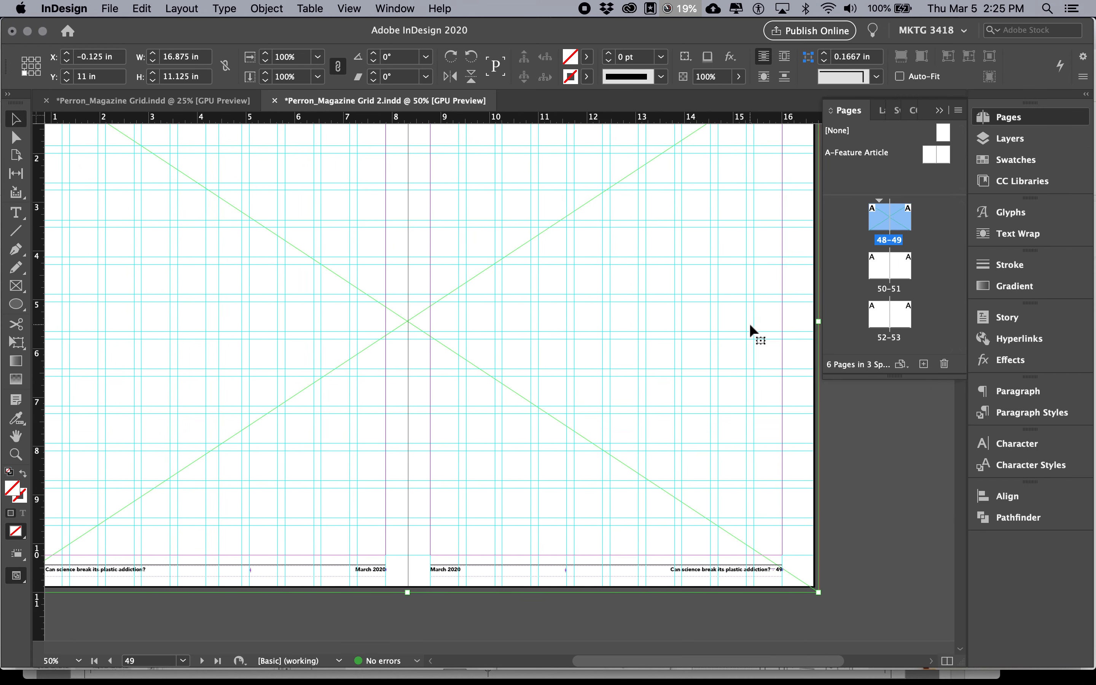
pyautogui.scroll(-1, 646, 450)
pyautogui.scroll(-6, 646, 450)
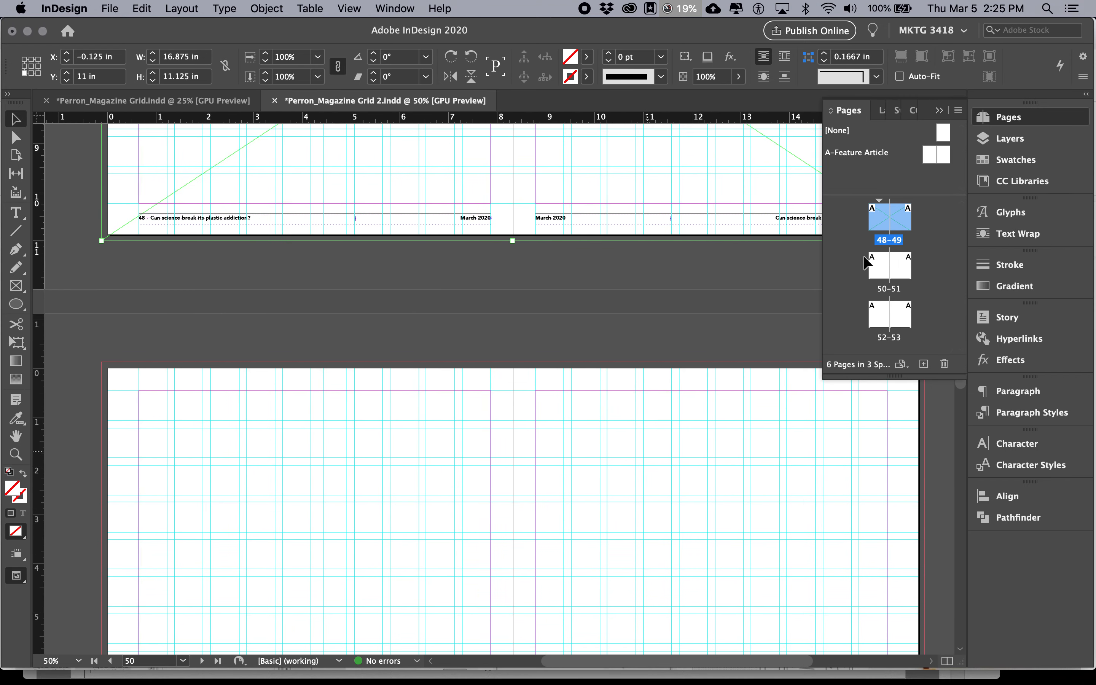
pyautogui.click(1000, 144)
pyautogui.click(932, 133)
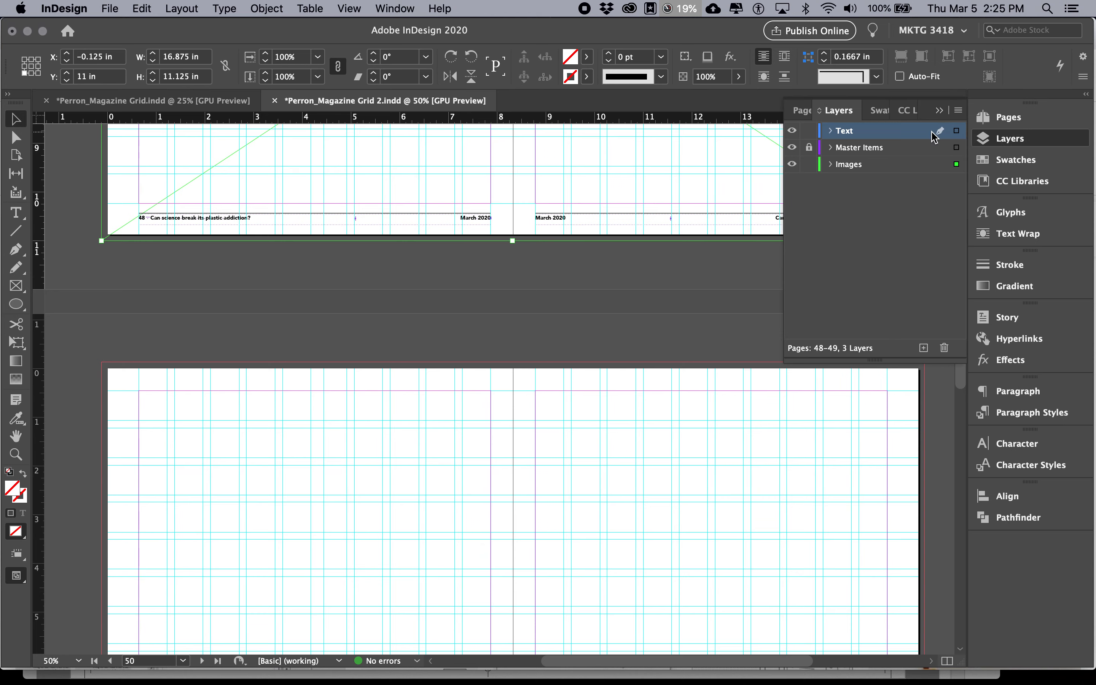
pyautogui.scroll(-3, 274, 411)
pyautogui.scroll(-3, 247, 378)
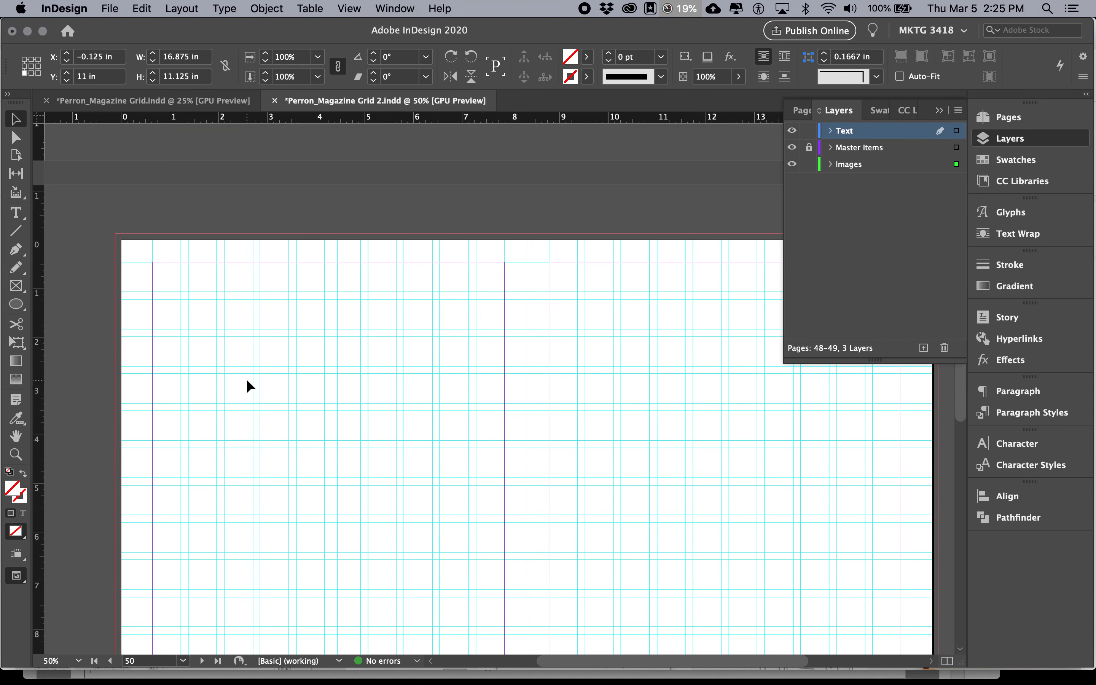
pyautogui.scroll(-1, 246, 378)
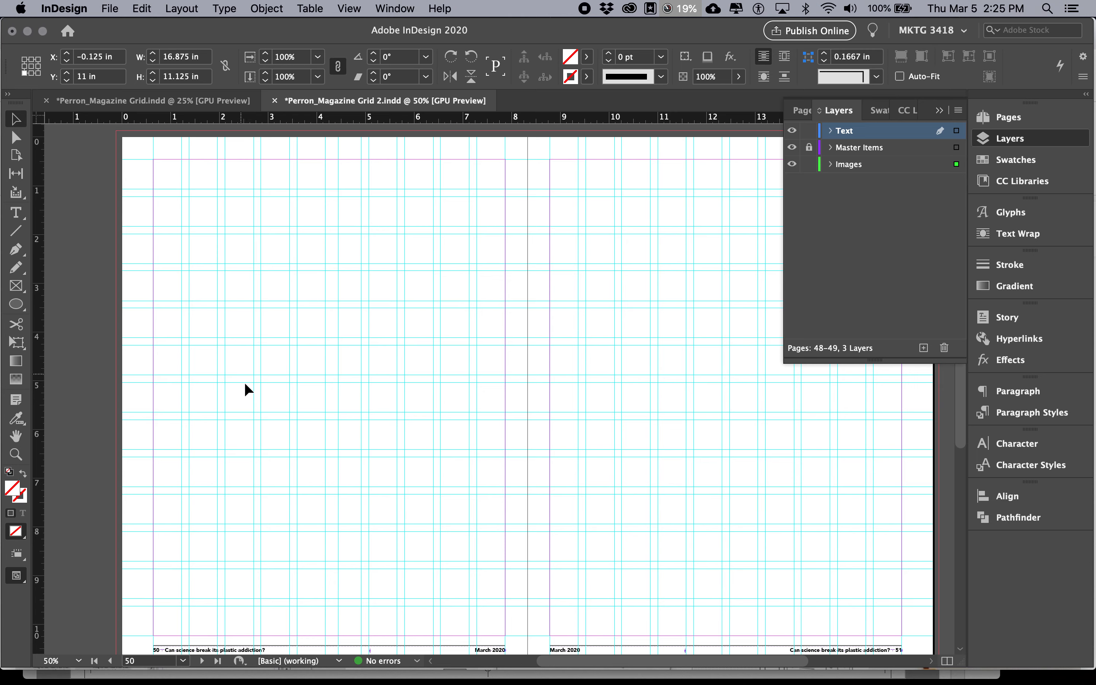
# Step: Draw a text frame about 2.80 in wide and 9.78 in high from page 50's top-left margin corner and inspect its edges
pyautogui.click(16, 213)
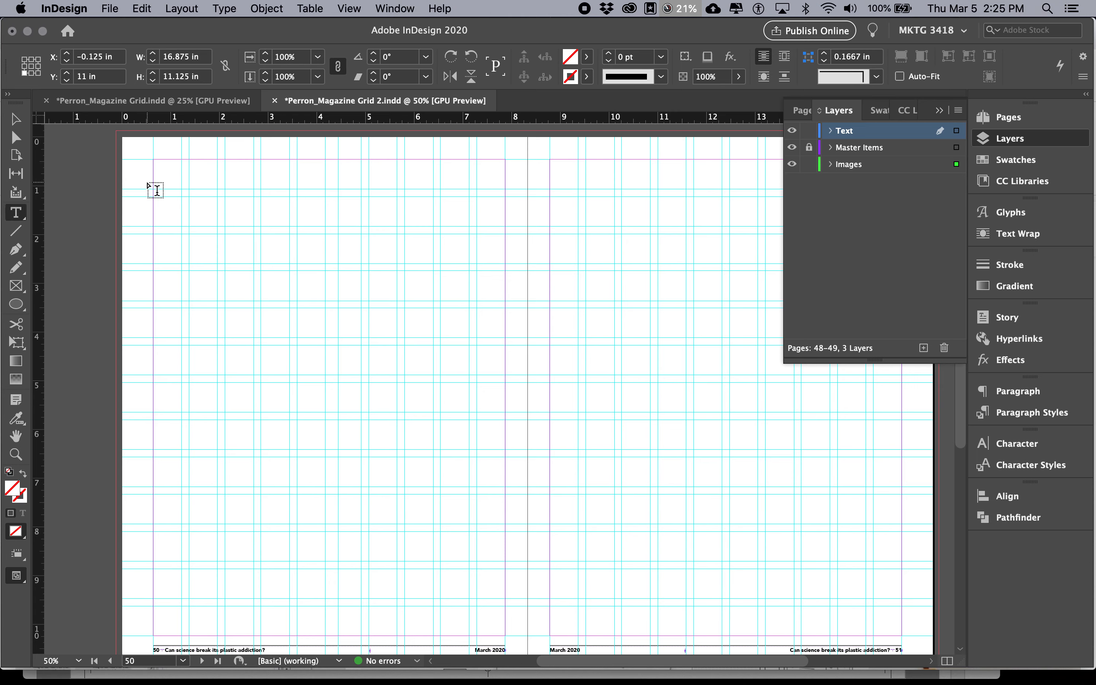
pyautogui.moveTo(154, 162); pyautogui.dragTo(290, 635)
pyautogui.press('Escape')
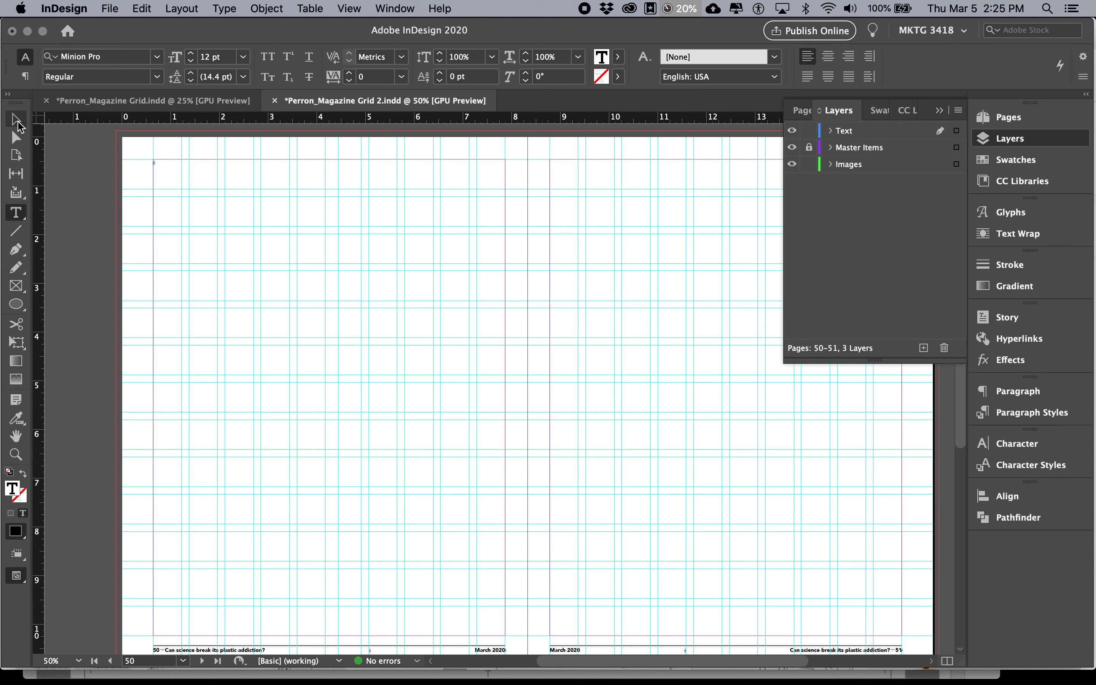
pyautogui.press('w')
pyautogui.moveTo(208, 259); pyautogui.dragTo(387, 371)
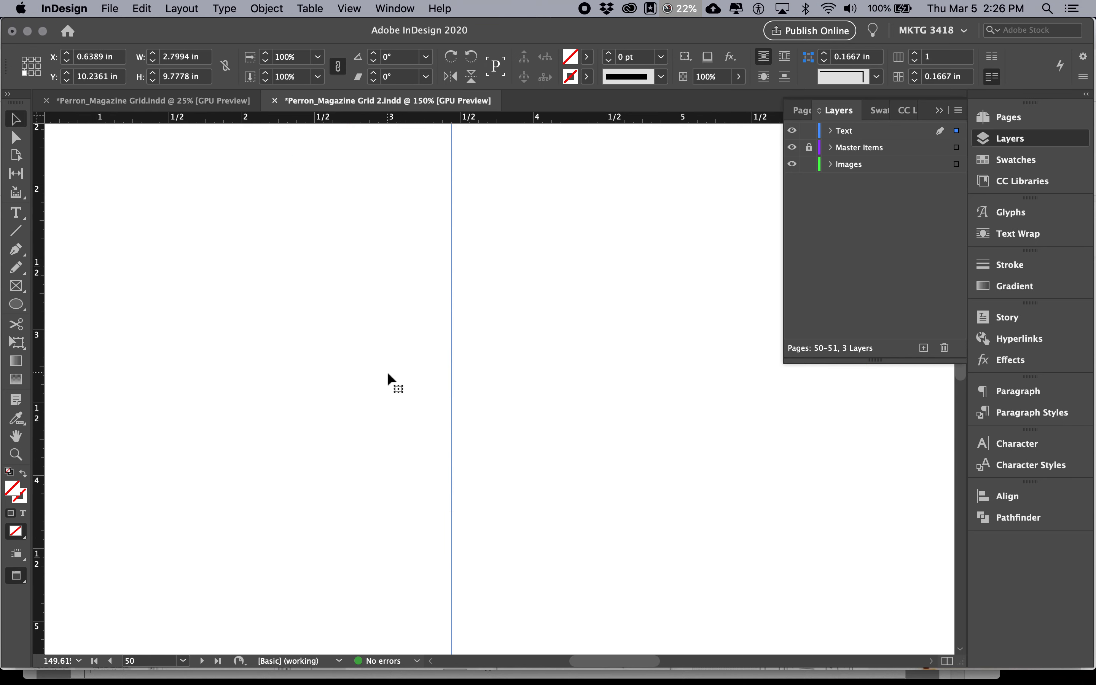
pyautogui.press('w')
pyautogui.scroll(15, 302, 358)
pyautogui.hscroll(-5, 302, 357)
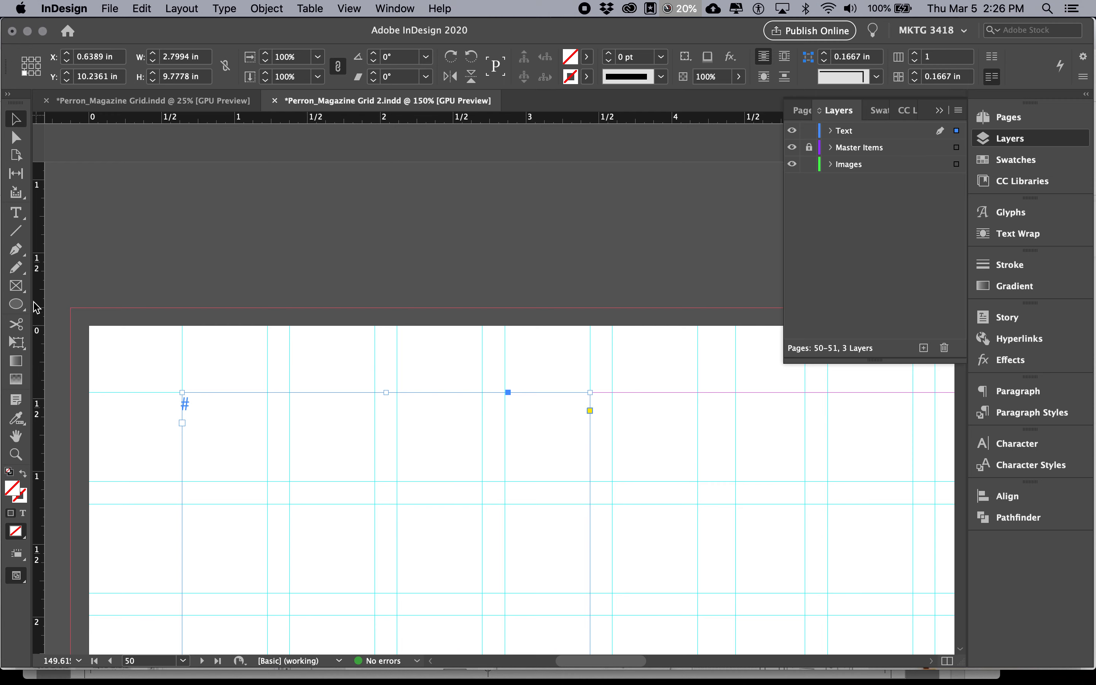
# Step: Delete the tall text frame from page 50
pyautogui.click(16, 212)
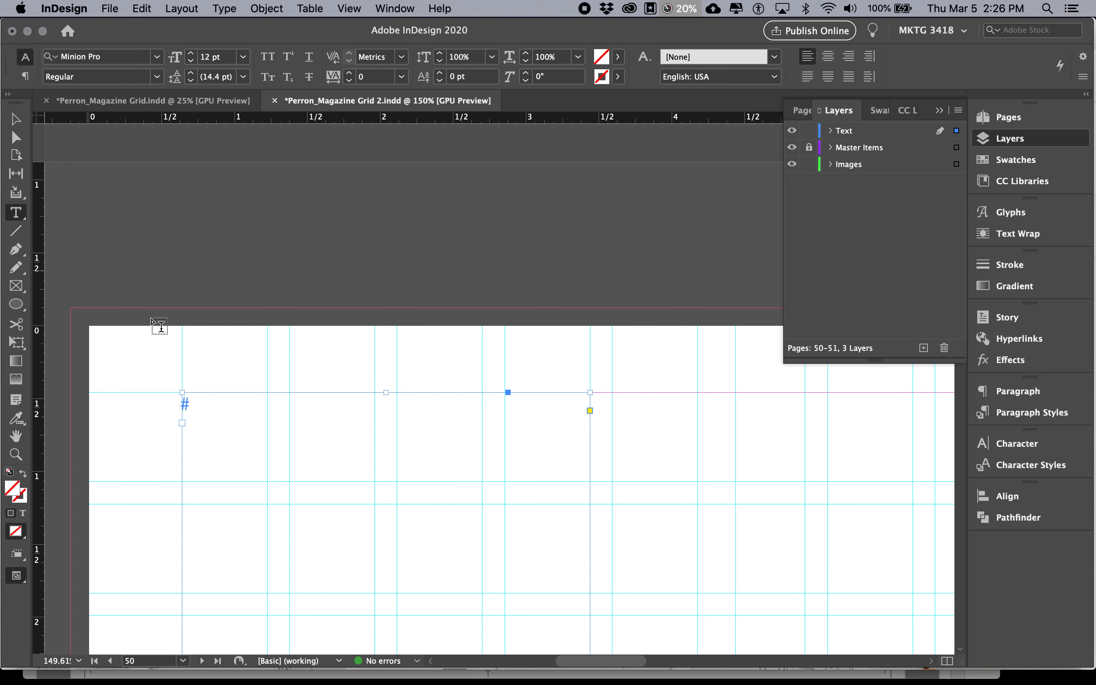
pyautogui.press('Escape')
pyautogui.click(277, 418)
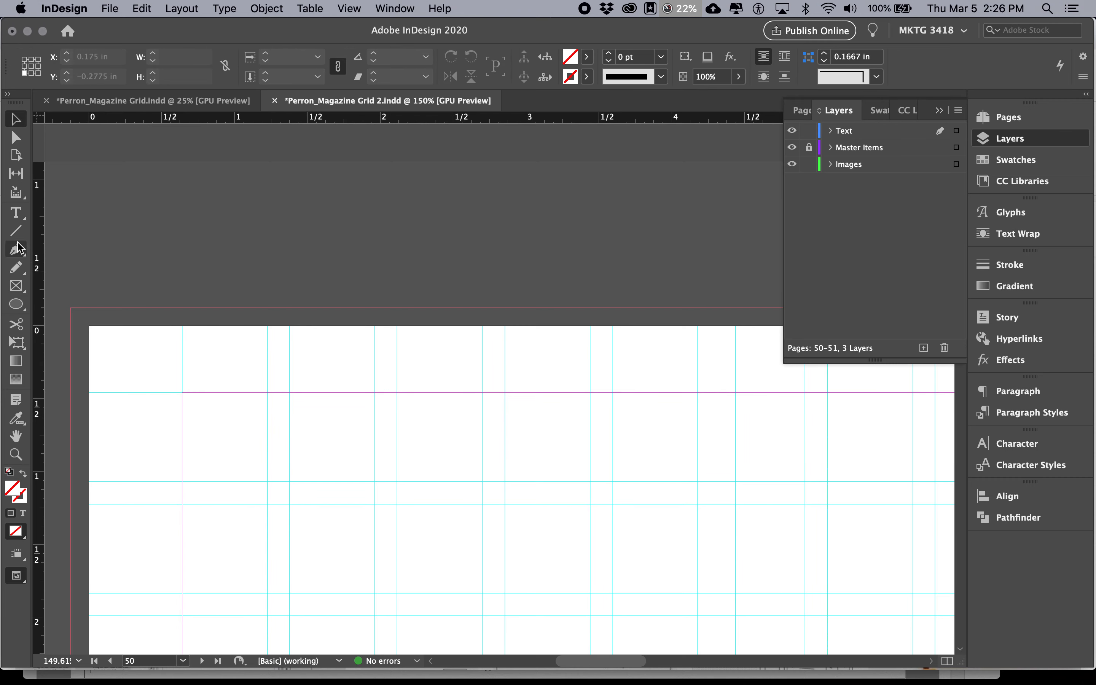
# Step: Draw a short text frame about 2.80 in wide on the column guides, starting at page 50's top-left margin corner
pyautogui.click(23, 217)
pyautogui.moveTo(183, 394)
pyautogui.mouseDown()
pyautogui.moveTo(268, 483)
pyautogui.moveTo(399, 485)
pyautogui.moveTo(397, 614)
pyautogui.moveTo(589, 606)
pyautogui.mouseUp()
pyautogui.scroll(-10, 588, 605)
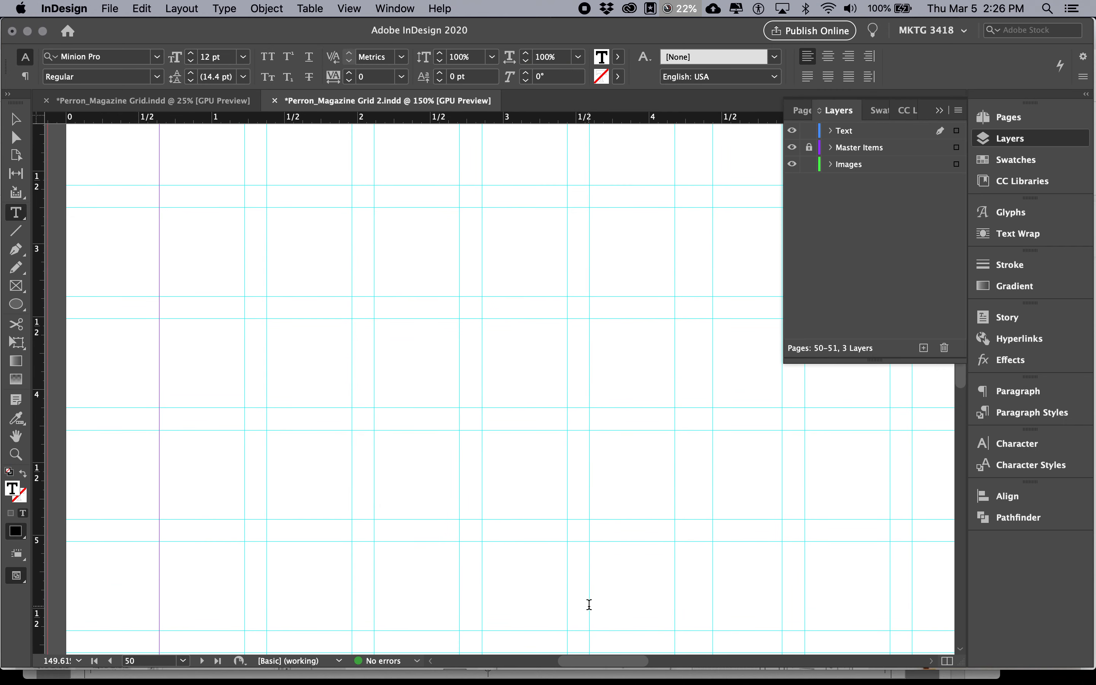
pyautogui.press('super+minus')
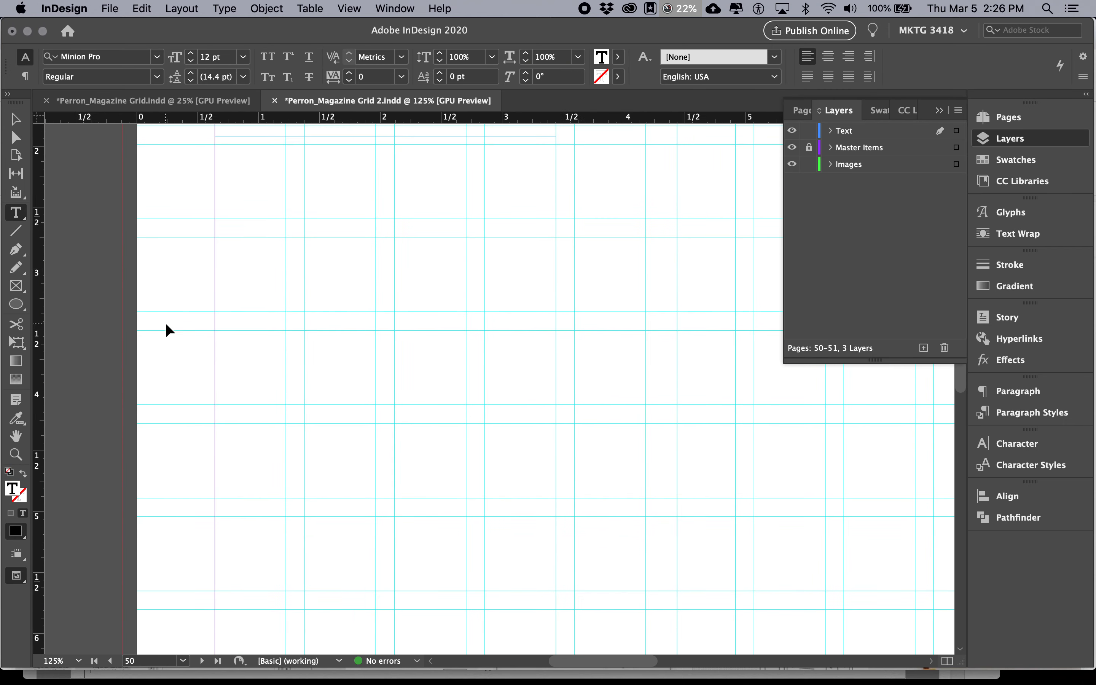
pyautogui.click(15, 118)
pyautogui.click(396, 272)
# Step: Extend the short text frame downward to a height of about 5.19 in
pyautogui.scroll(5, 479, 206)
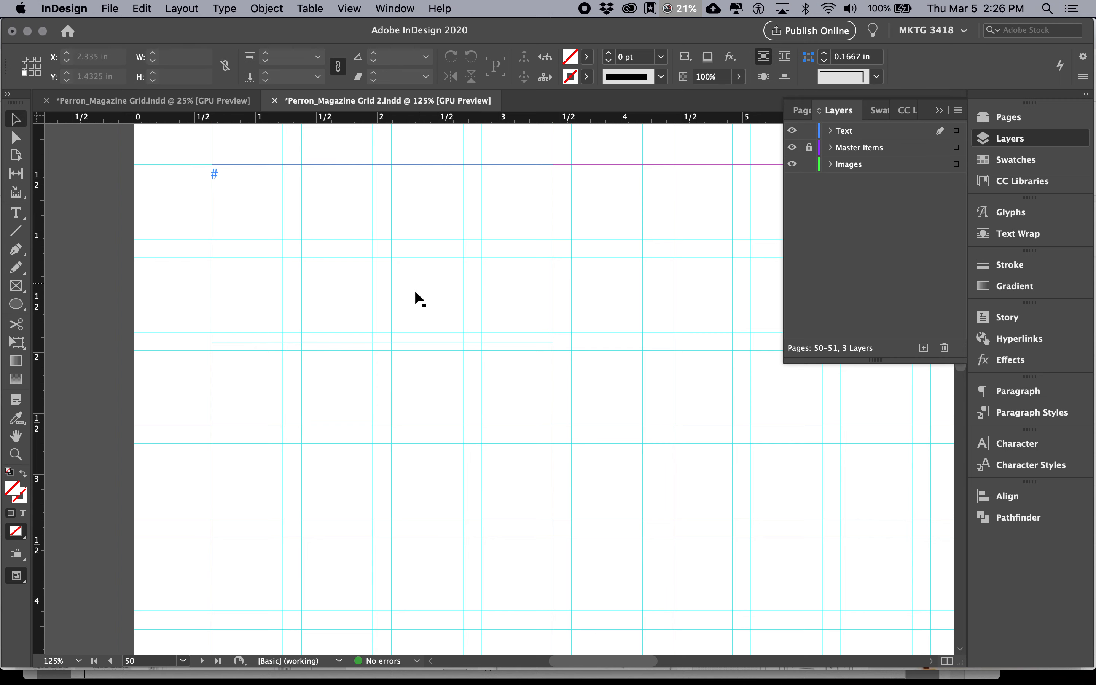
pyautogui.click(396, 340)
pyautogui.moveTo(380, 343); pyautogui.dragTo(386, 609)
pyautogui.scroll(-4, 395, 466)
pyautogui.moveTo(384, 449); pyautogui.dragTo(379, 632)
pyautogui.scroll(-5, 445, 553)
pyautogui.hscroll(6, 445, 554)
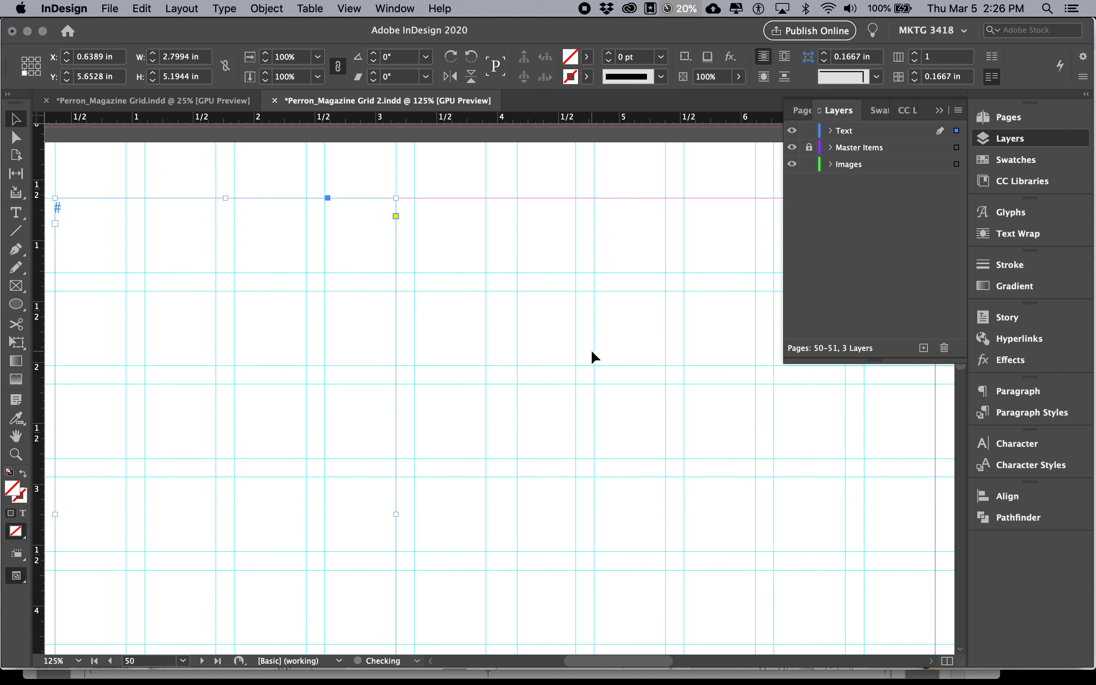
# Step: Try a second text frame about 2.78 in wide and 3.21 in high beside the first, then delete it
pyautogui.press('super+minus')
pyautogui.hscroll(5, 548, 356)
pyautogui.scroll(1, 549, 356)
pyautogui.hscroll(2, 548, 356)
pyautogui.scroll(-1, 549, 356)
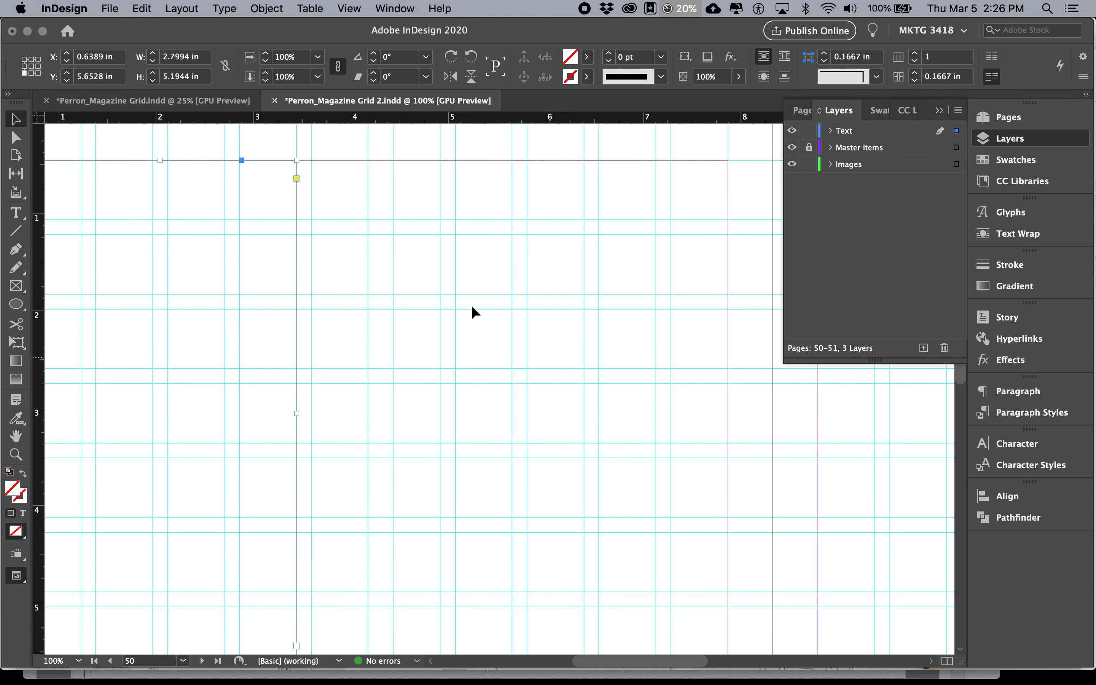
pyautogui.press('t')
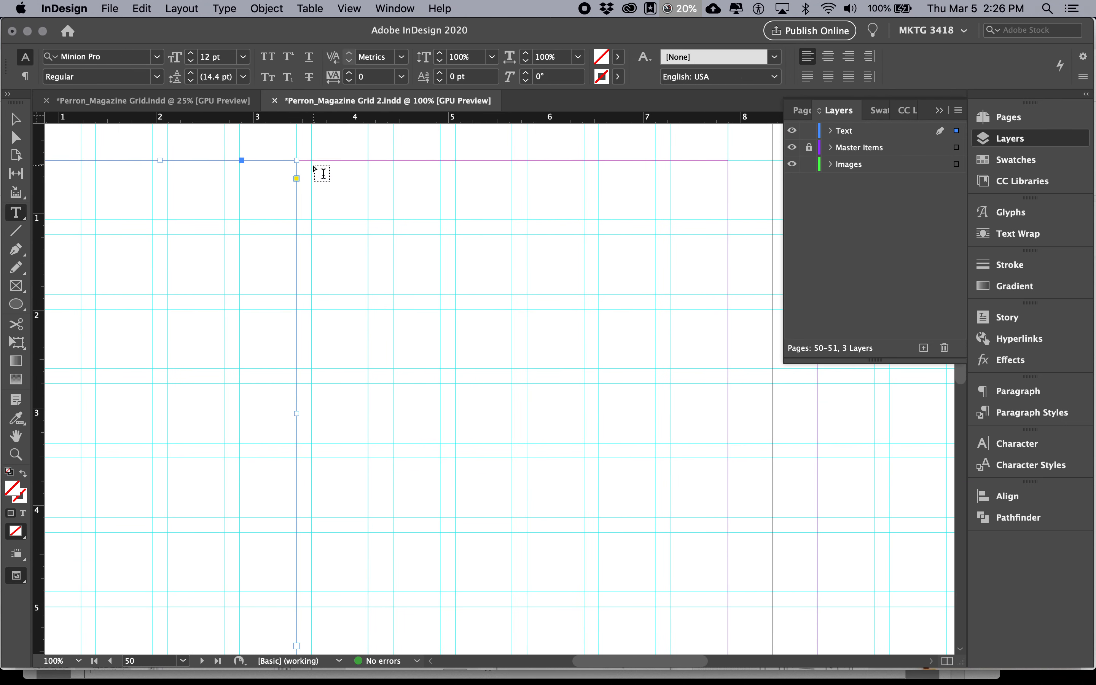
pyautogui.moveTo(311, 160); pyautogui.dragTo(582, 473)
pyautogui.click(17, 119)
pyautogui.click(551, 279)
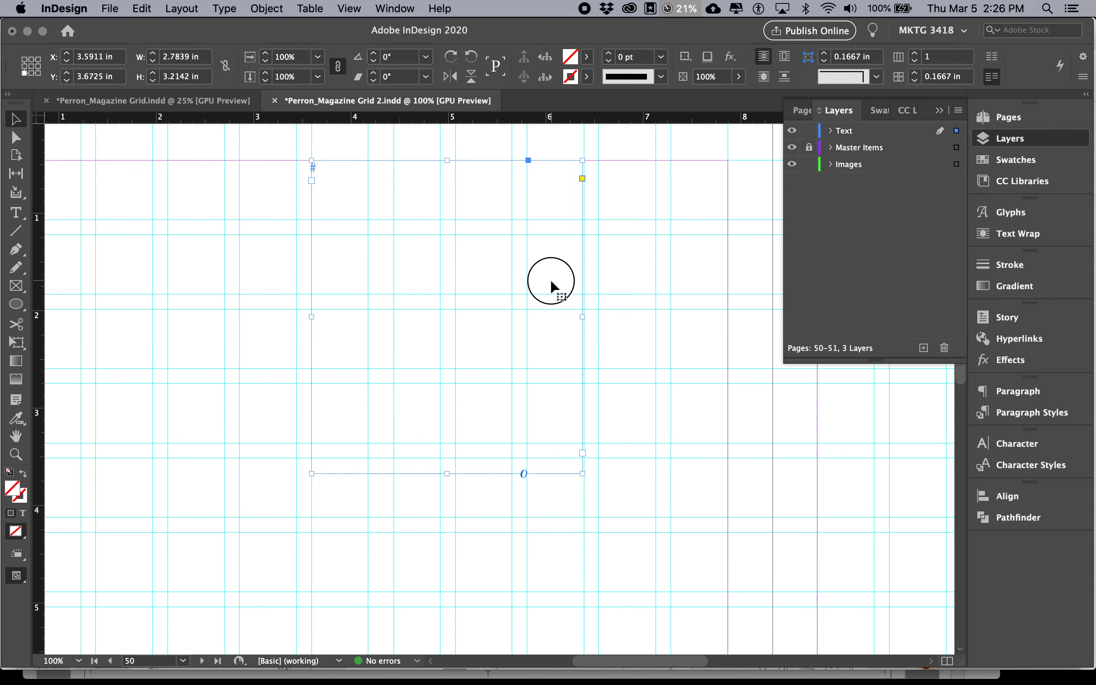
pyautogui.moveTo(612, 274); pyautogui.dragTo(512, 327)
pyautogui.press('Delete')
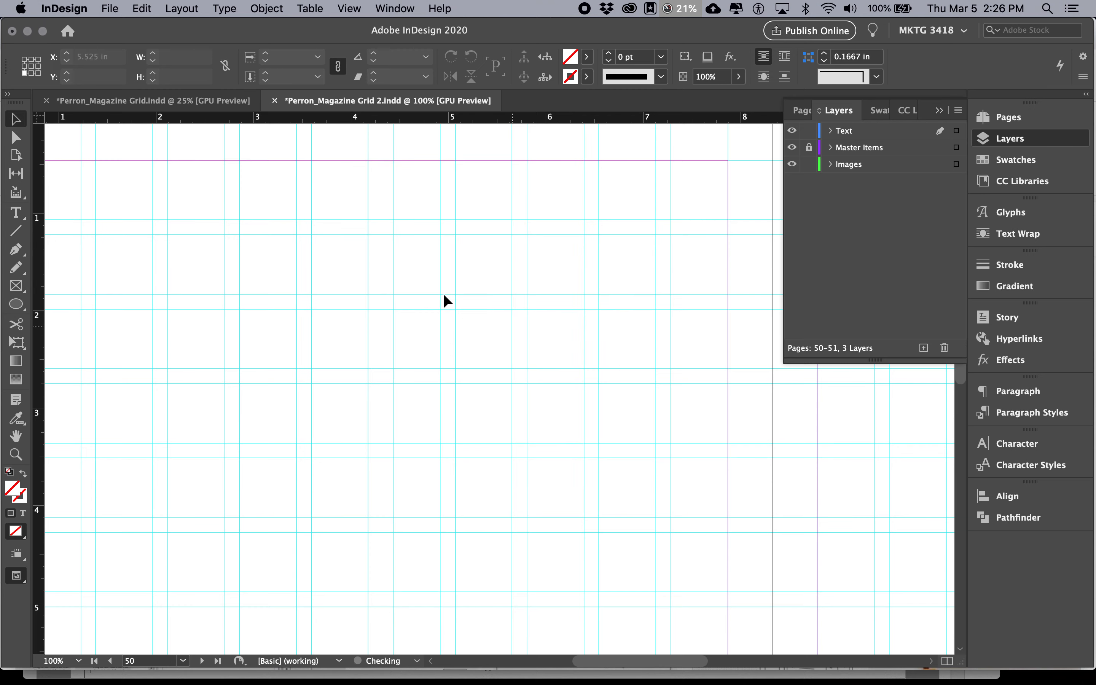
# Step: Try to duplicate the first text frame into the neighbouring columns, then undo the duplication
pyautogui.click(295, 226)
pyautogui.hscroll(-5, 333, 229)
pyautogui.scroll(-2, 373, 227)
pyautogui.click(481, 231)
pyautogui.scroll(1, 522, 290)
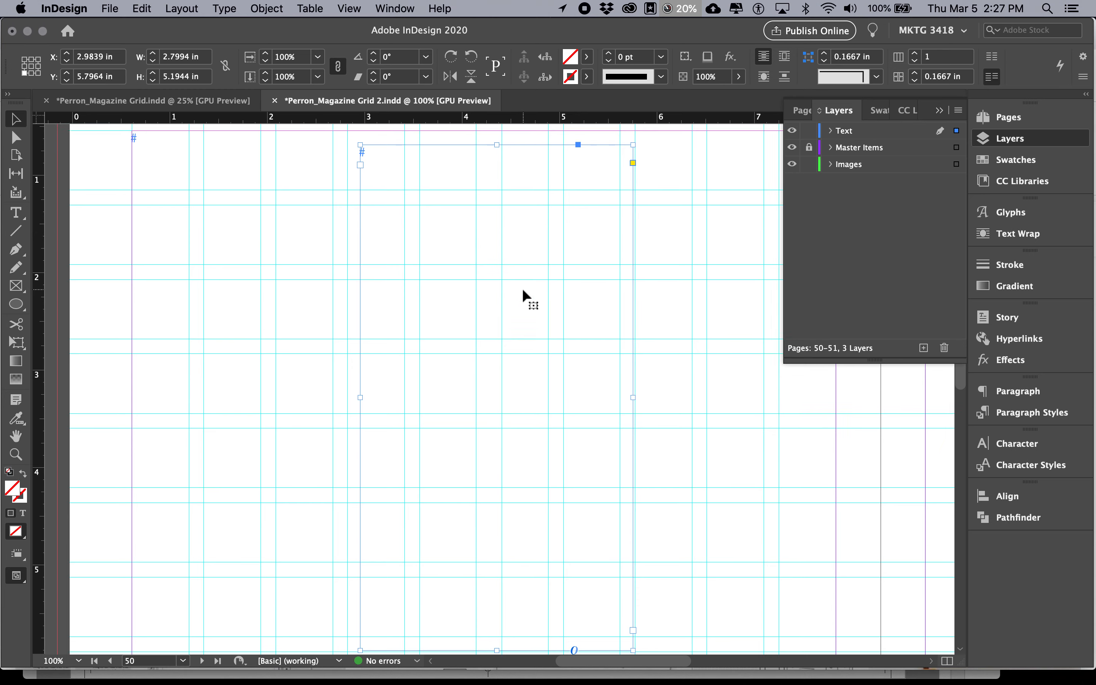
pyautogui.press('super+minus')
pyautogui.press('w')
pyautogui.press('w')
pyautogui.press('super+z')
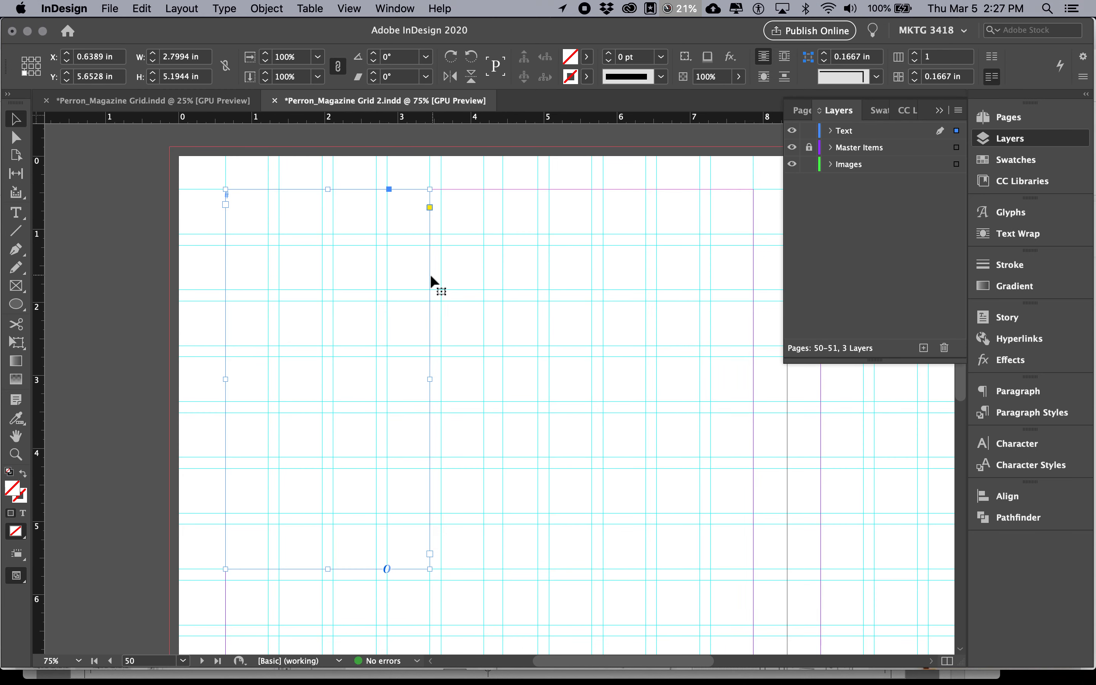
# Step: Shift the text frame horizontally to the next set of columns, at an X position of about 3.60 in
pyautogui.moveTo(429, 276); pyautogui.dragTo(646, 284)
pyautogui.press('super+z')
pyautogui.moveTo(428, 304); pyautogui.dragTo(647, 316)
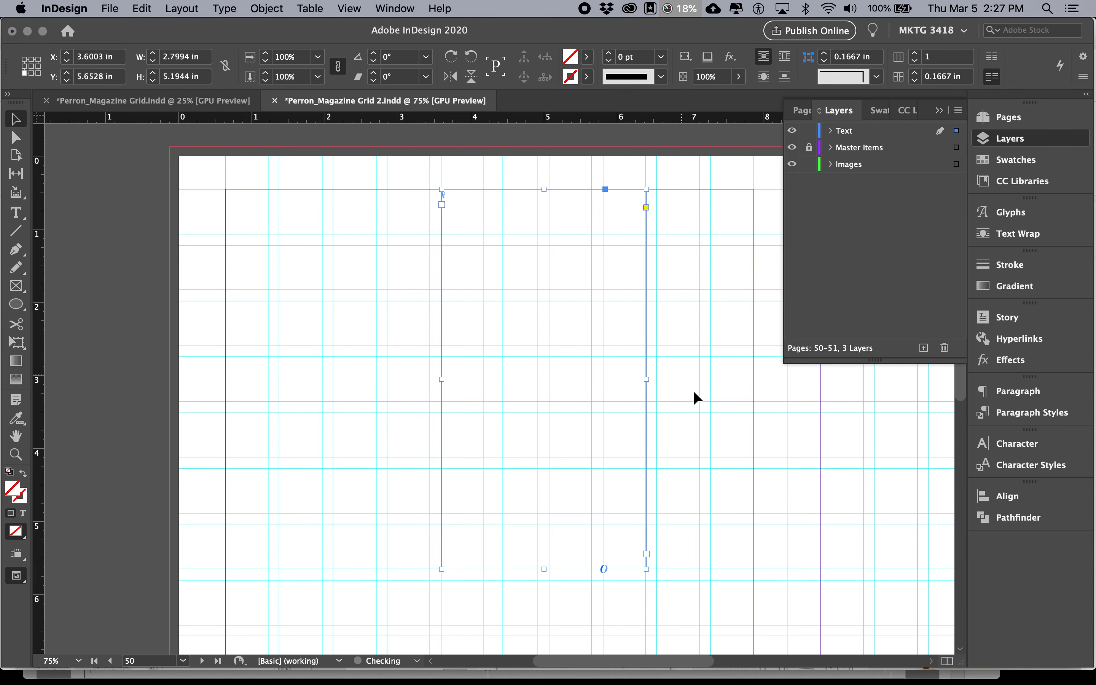
# Step: Inspect the shifted text frame's alignment with the column guides up close and remove the frame from page 50
pyautogui.click(707, 443)
pyautogui.click(717, 444)
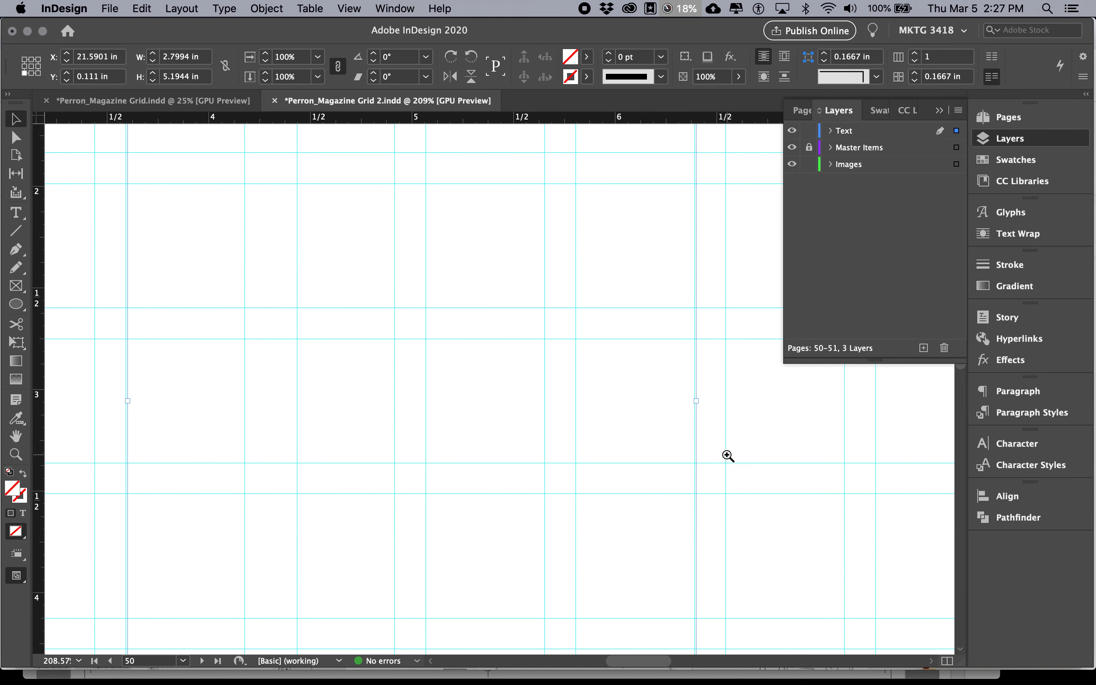
pyautogui.click(721, 434)
pyautogui.hscroll(-9, 336, 474)
pyautogui.scroll(2, 336, 474)
pyautogui.moveTo(331, 378); pyautogui.dragTo(120, 416)
pyautogui.hscroll(-14, 262, 432)
pyautogui.scroll(3, 262, 432)
pyautogui.hscroll(20, 578, 462)
pyautogui.scroll(3, 578, 461)
pyautogui.click(662, 411)
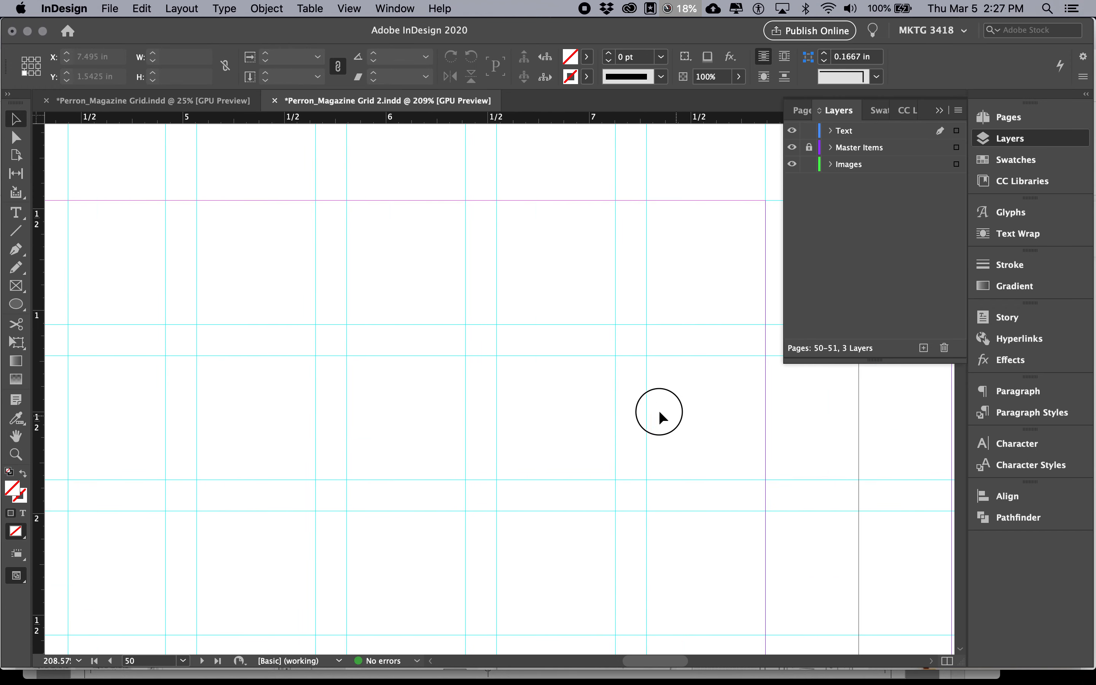
# Step: Fit page 50 in view and check the snapping options for grids and guides
pyautogui.press('super+0')
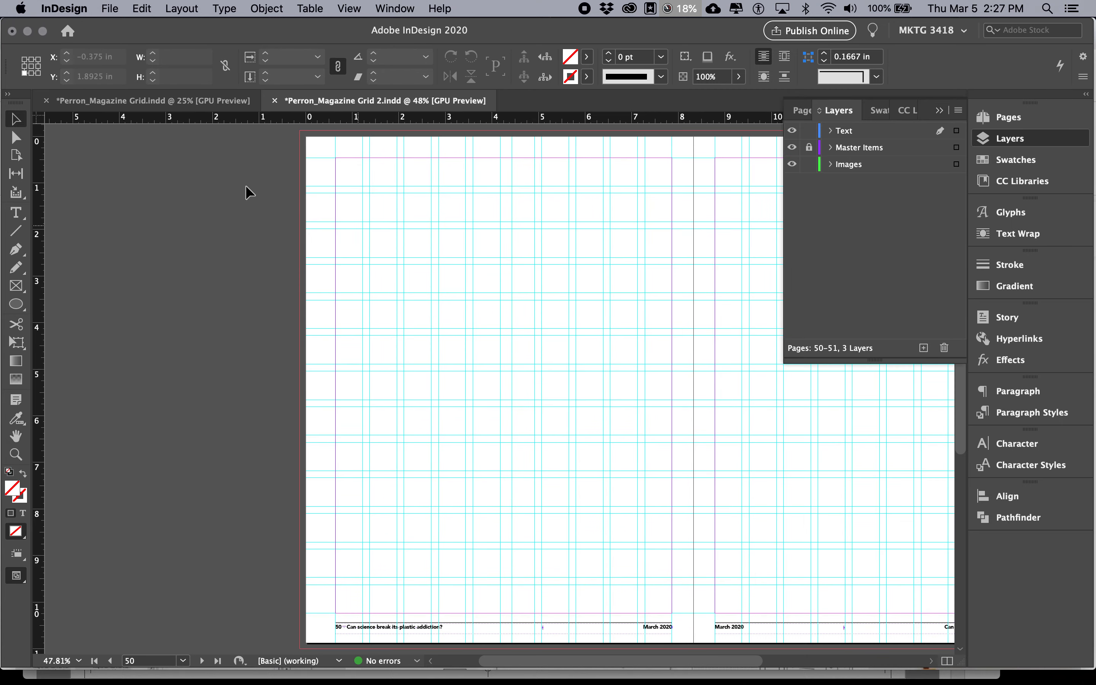
pyautogui.click(16, 212)
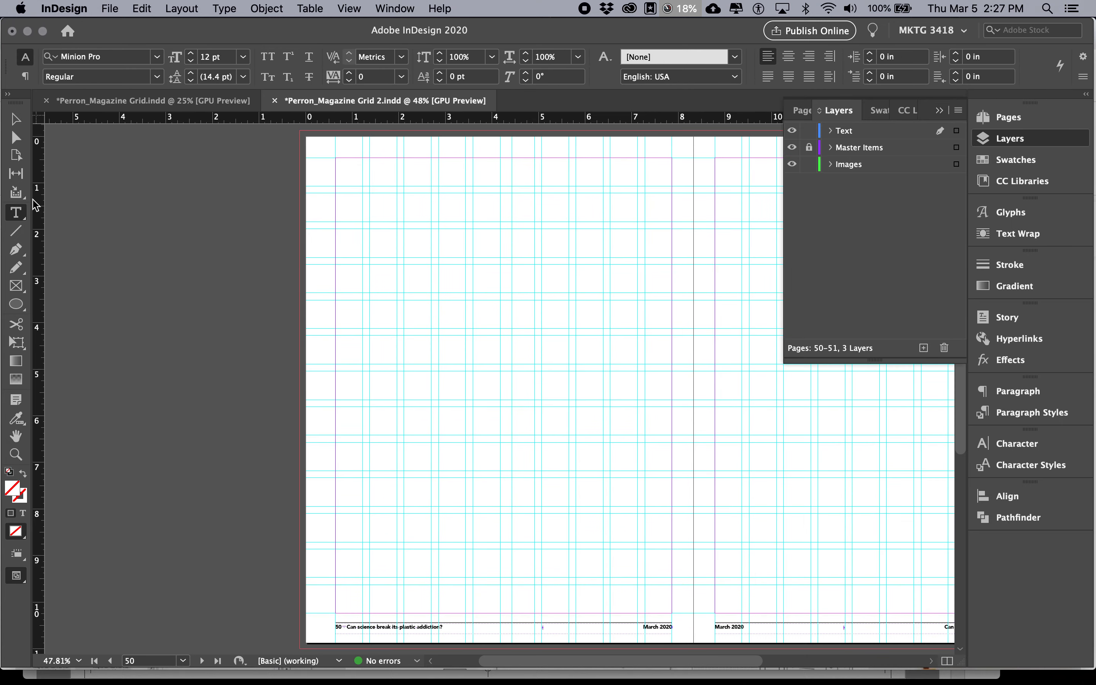
pyautogui.click(344, 10)
pyautogui.moveTo(421, 323)
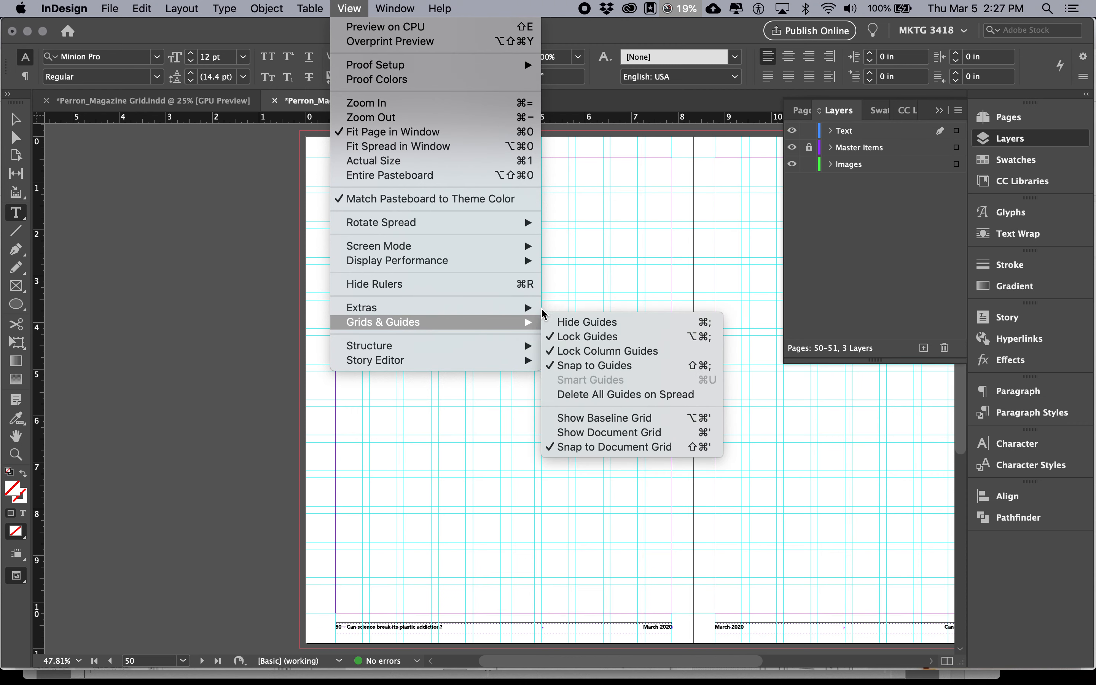
pyautogui.moveTo(526, 310)
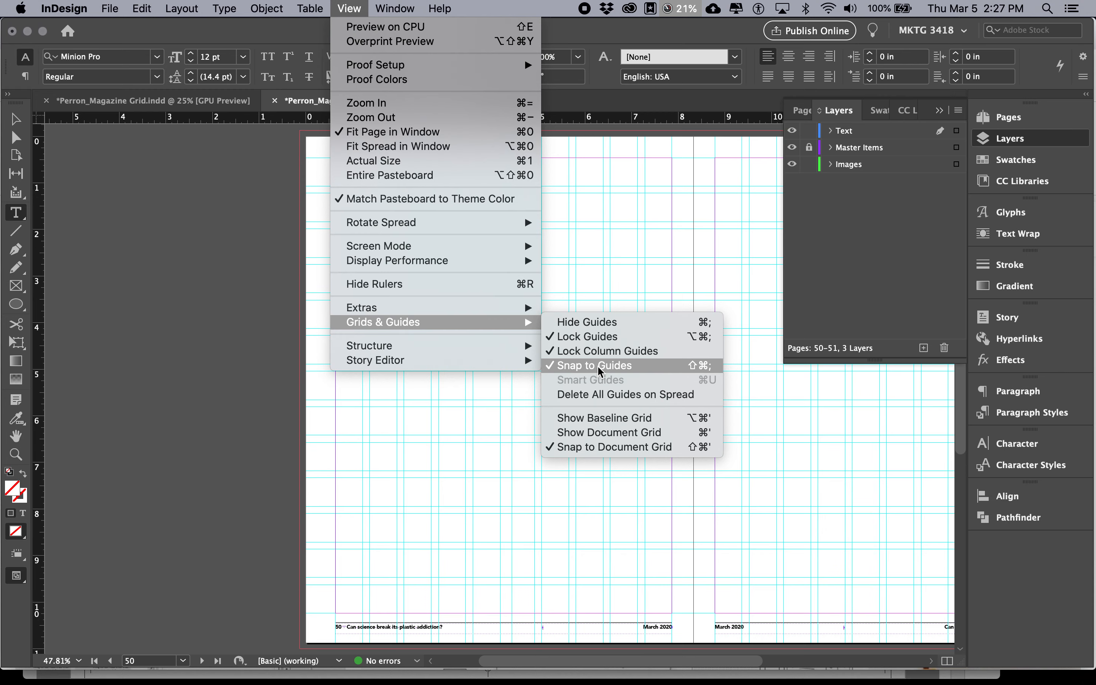
pyautogui.click(599, 219)
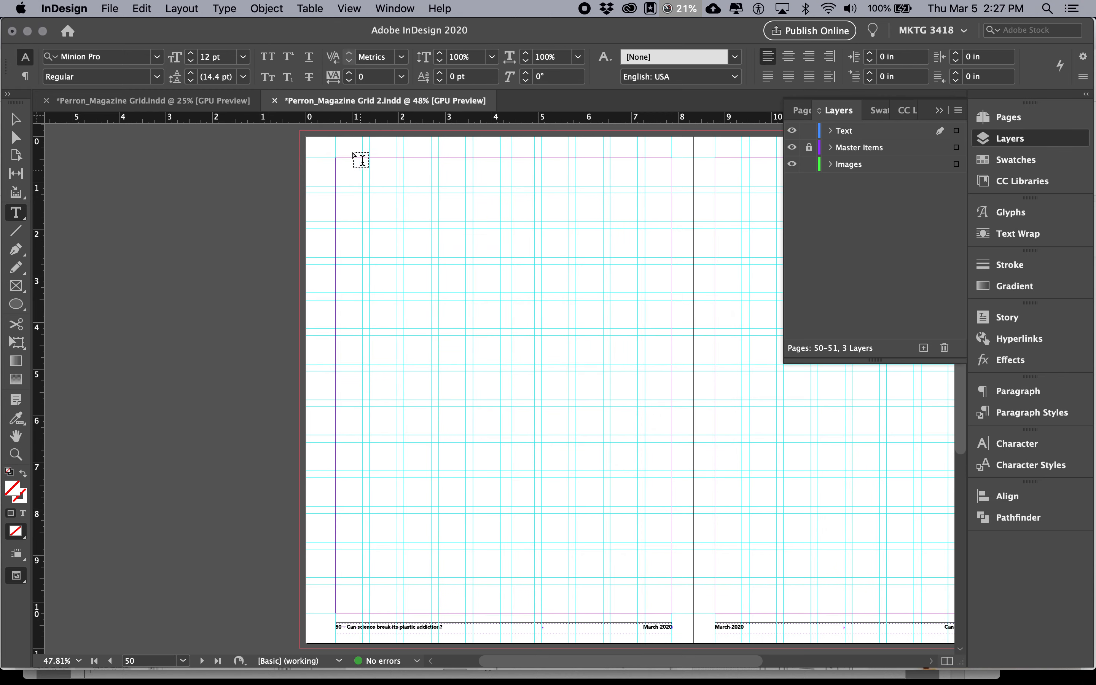
# Step: Draw a text frame about 2.80 in wide at page 50's left margin and extend its height to about 9.78 in
pyautogui.press('super+equal')
pyautogui.moveTo(328, 147); pyautogui.dragTo(465, 301)
pyautogui.click(15, 119)
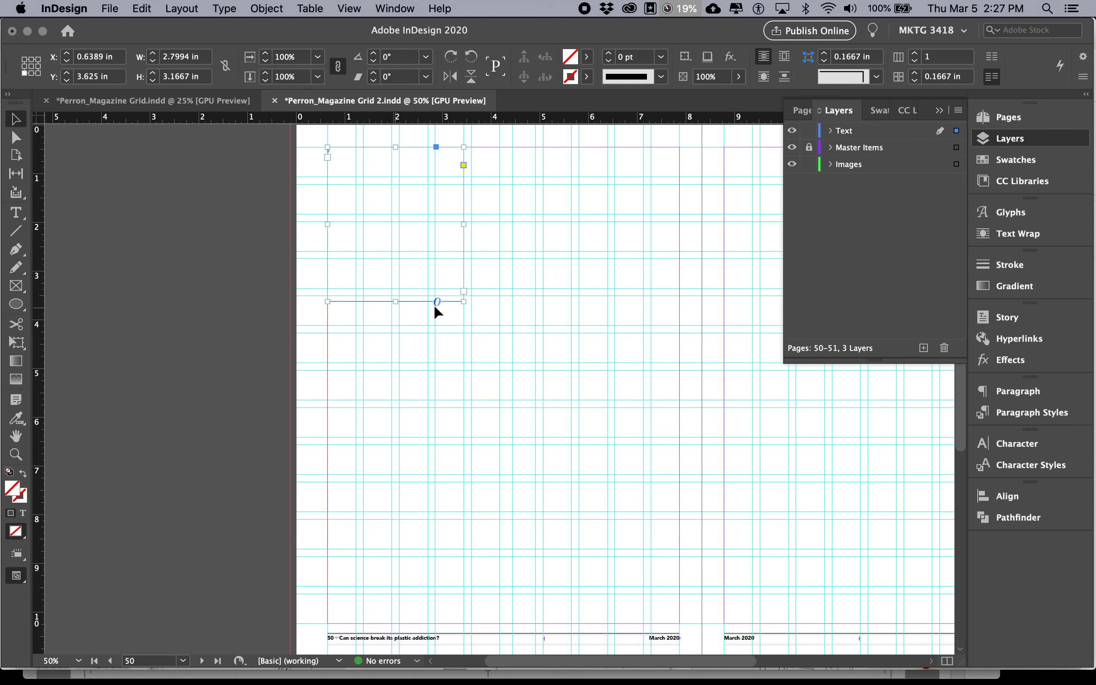
pyautogui.moveTo(396, 302); pyautogui.dragTo(397, 626)
# Step: Move the tall text frame across page 50 to an X position of about 2.875 in and inspect its edges
pyautogui.click(513, 348)
pyautogui.moveTo(513, 348); pyautogui.dragTo(576, 348)
pyautogui.moveTo(452, 269); pyautogui.dragTo(546, 379)
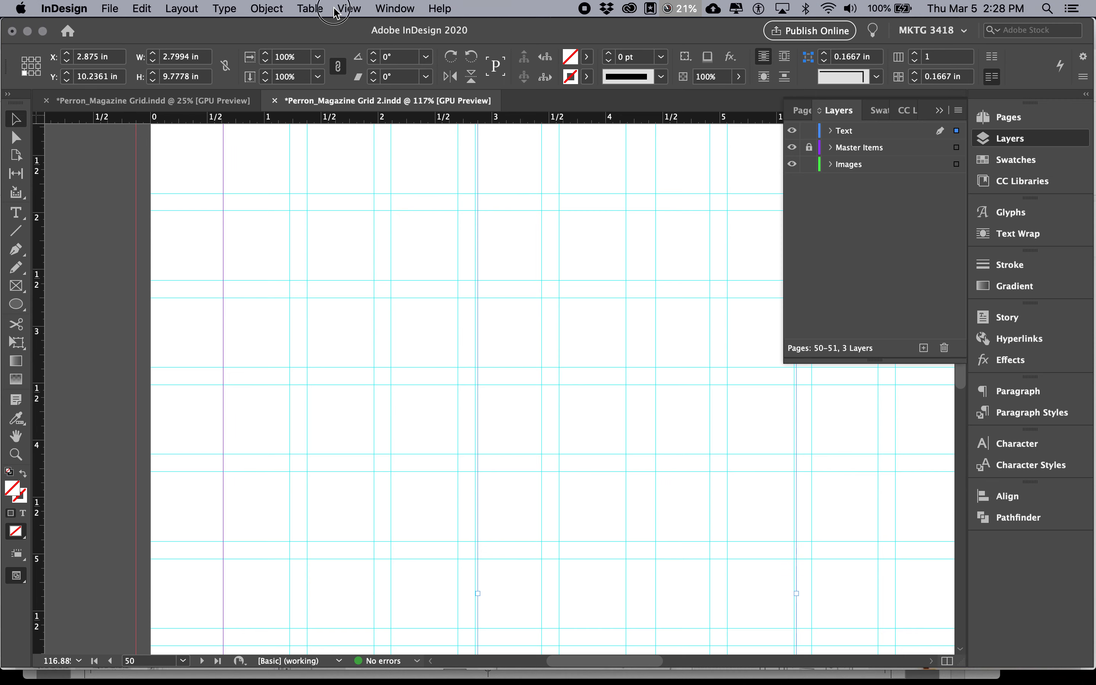
# Step: Switch Snap to Guides off and back on
pyautogui.click(334, 8)
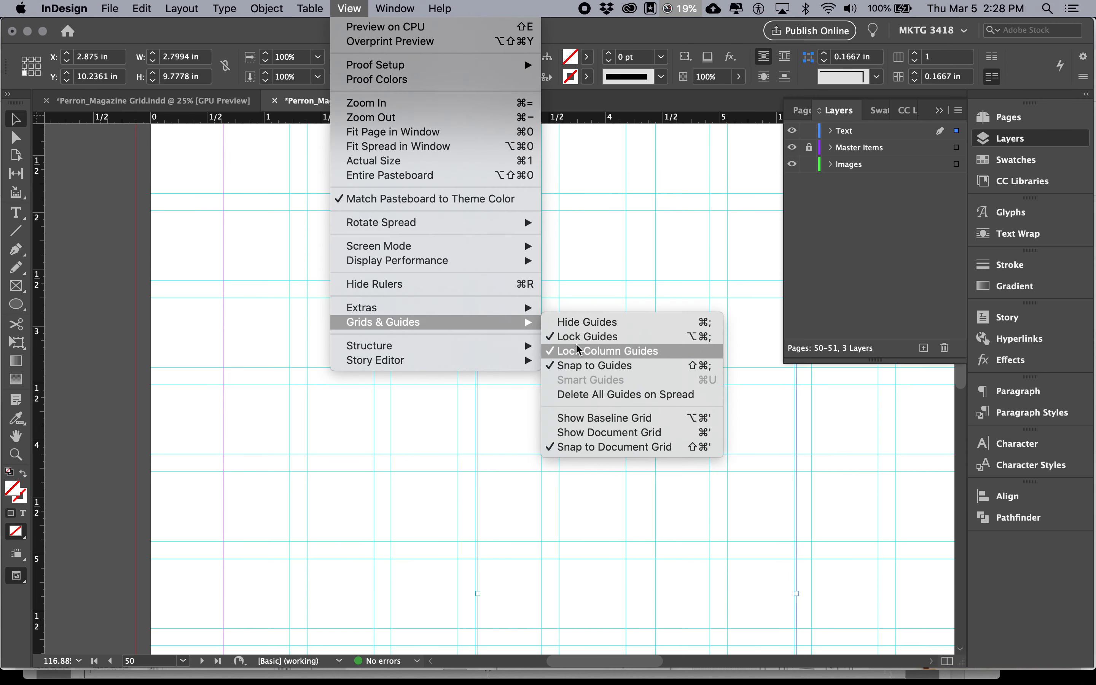
pyautogui.click(584, 366)
pyautogui.click(349, 8)
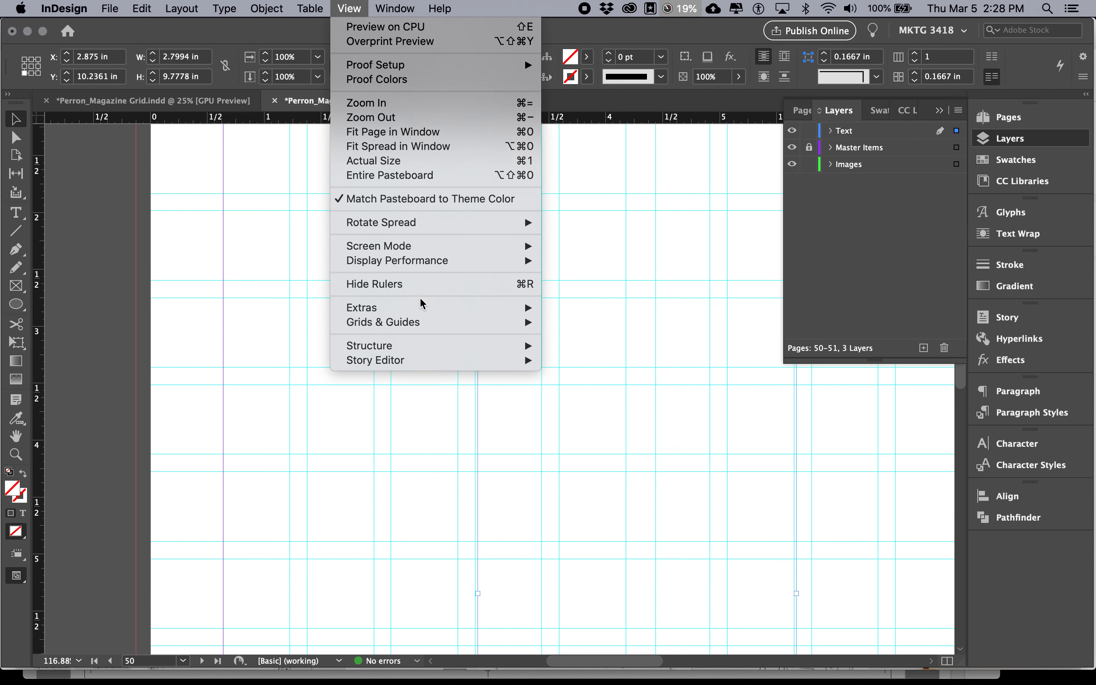
pyautogui.moveTo(421, 321)
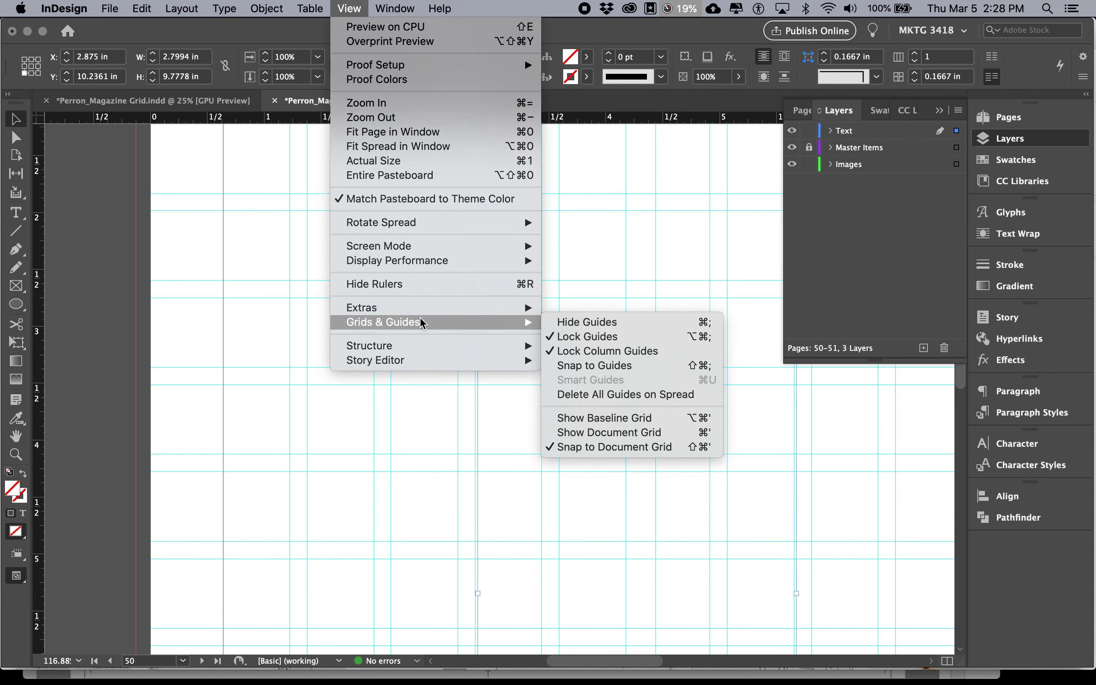
pyautogui.click(623, 371)
# Step: Shift the tall text frame on page 50 onto the column guide at an X position of about 2.853 in
pyautogui.moveTo(478, 317); pyautogui.dragTo(479, 320)
pyautogui.press('super+1')
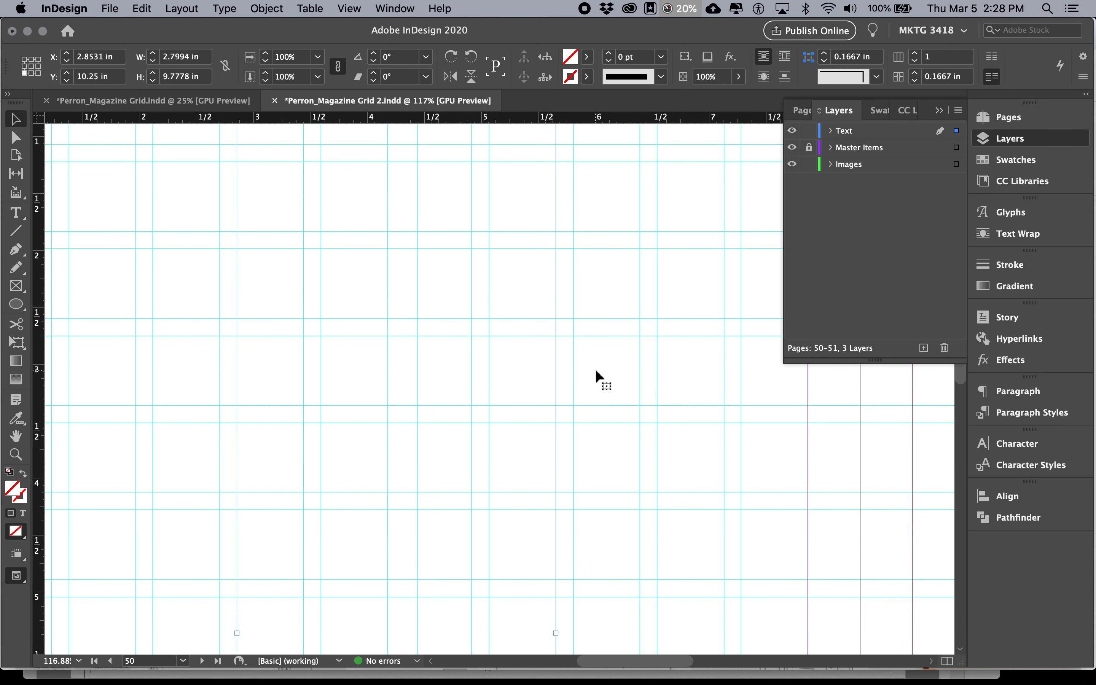
pyautogui.press('super+minus')
pyautogui.press('super+minus')
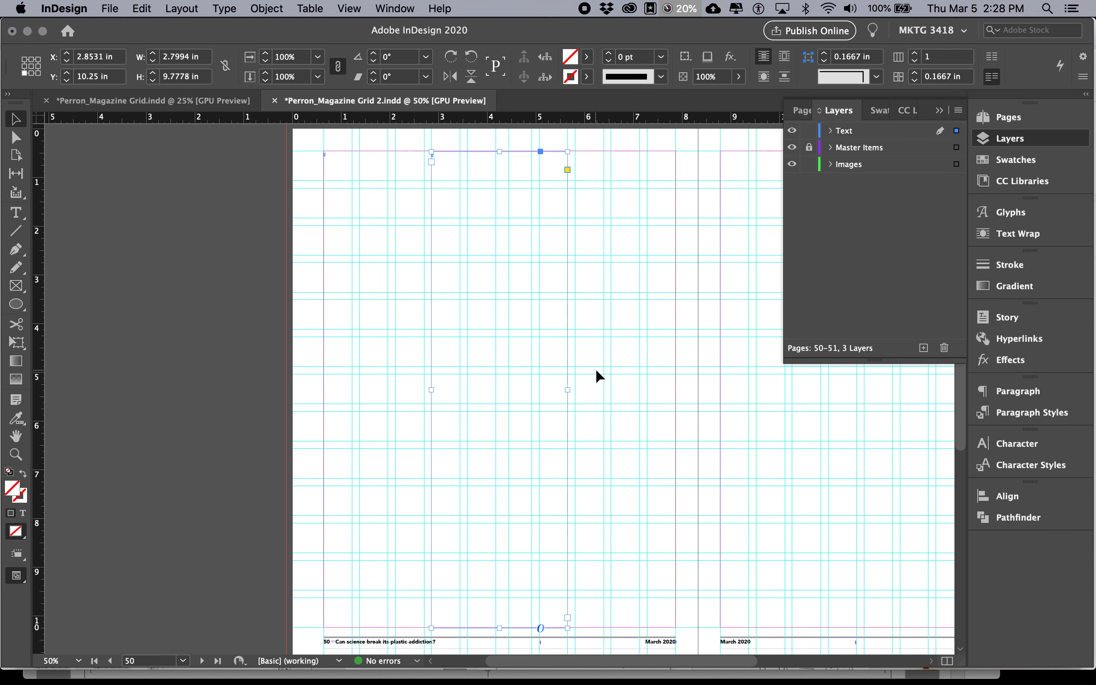
pyautogui.hscroll(6, 506, 348)
pyautogui.scroll(1, 506, 348)
pyautogui.scroll(-2, 505, 349)
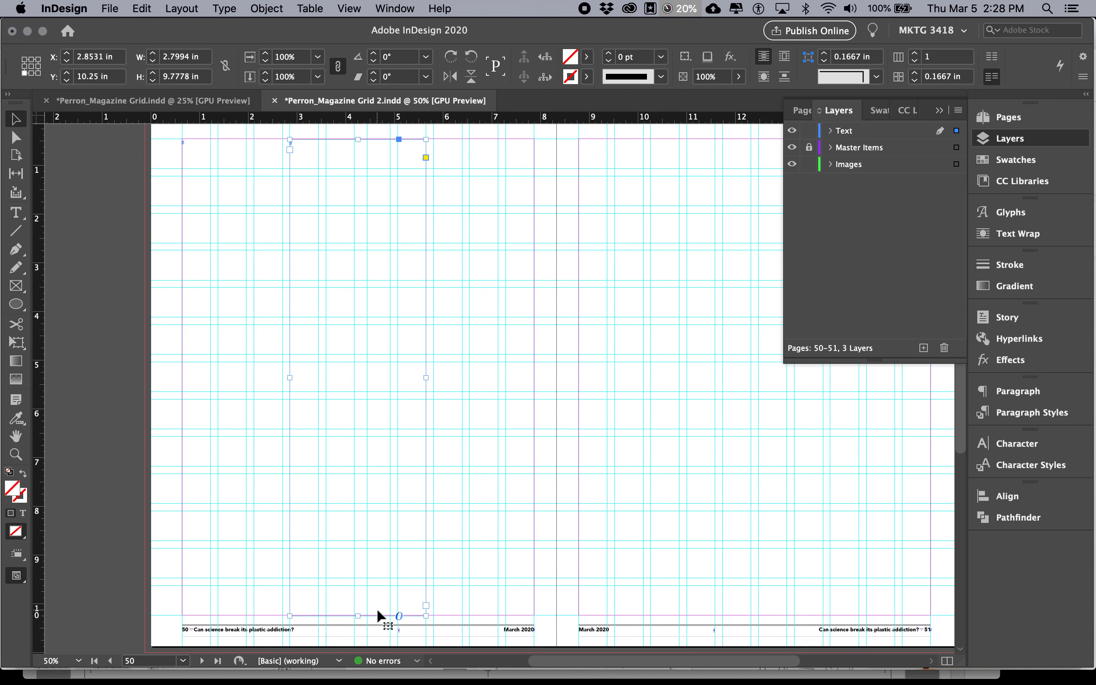
# Step: Shorten the text frame on page 50 from its lower edge to a height of about 6.71 in
pyautogui.moveTo(358, 615); pyautogui.dragTo(364, 467)
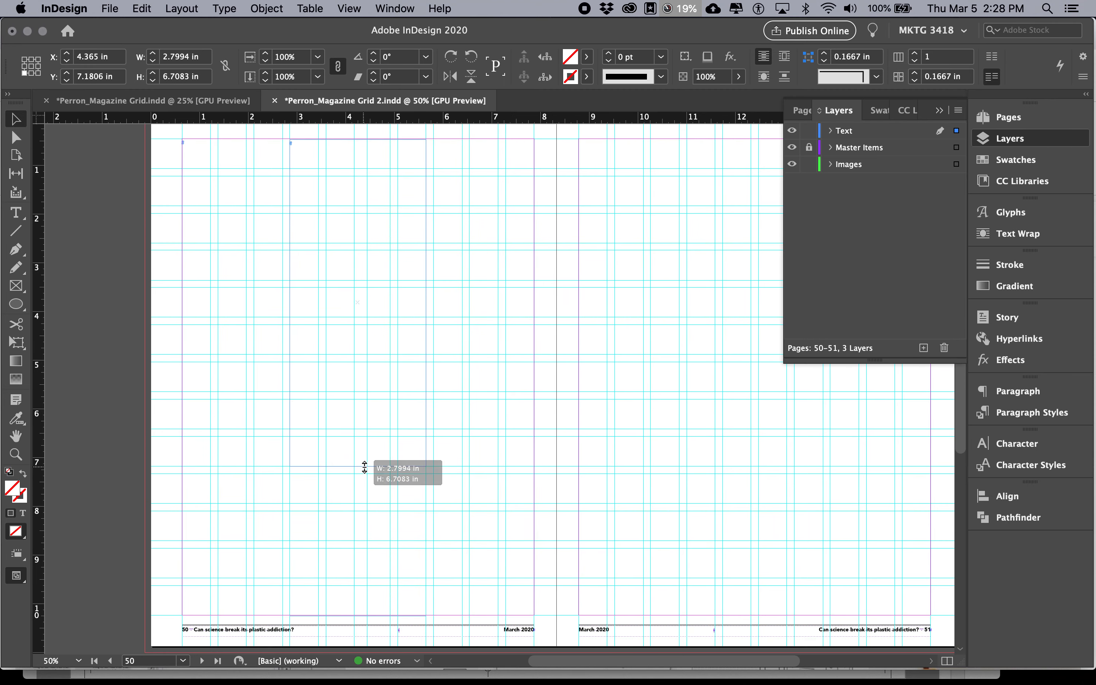
pyautogui.hscroll(-3, 537, 466)
pyautogui.scroll(1, 538, 466)
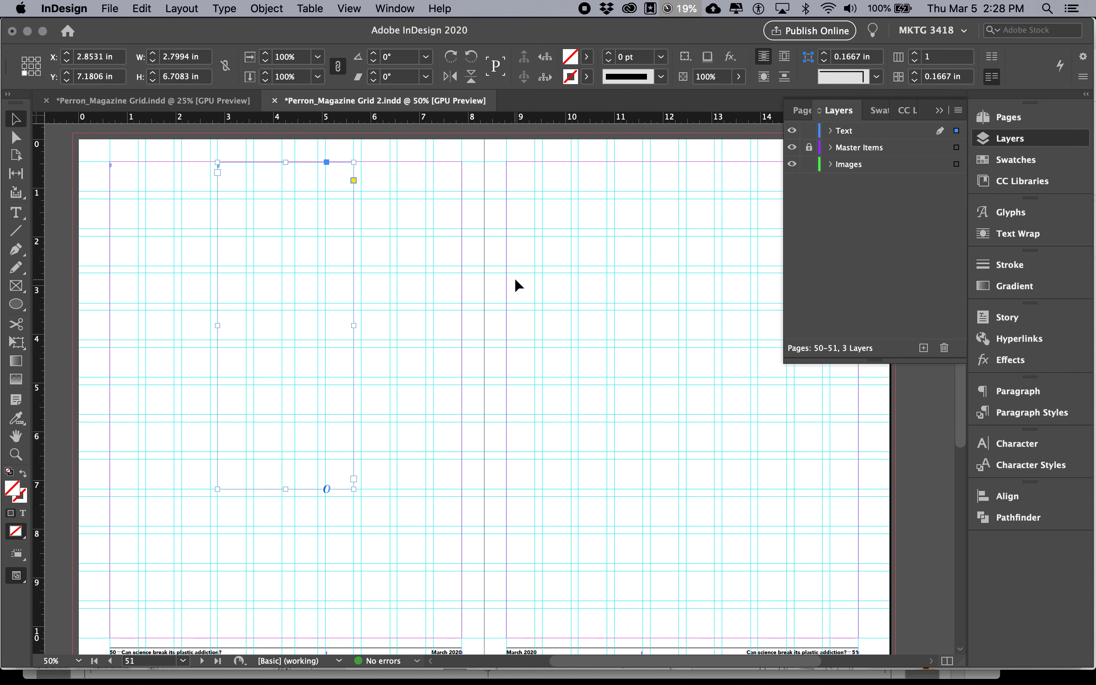
pyautogui.hscroll(-2, 358, 240)
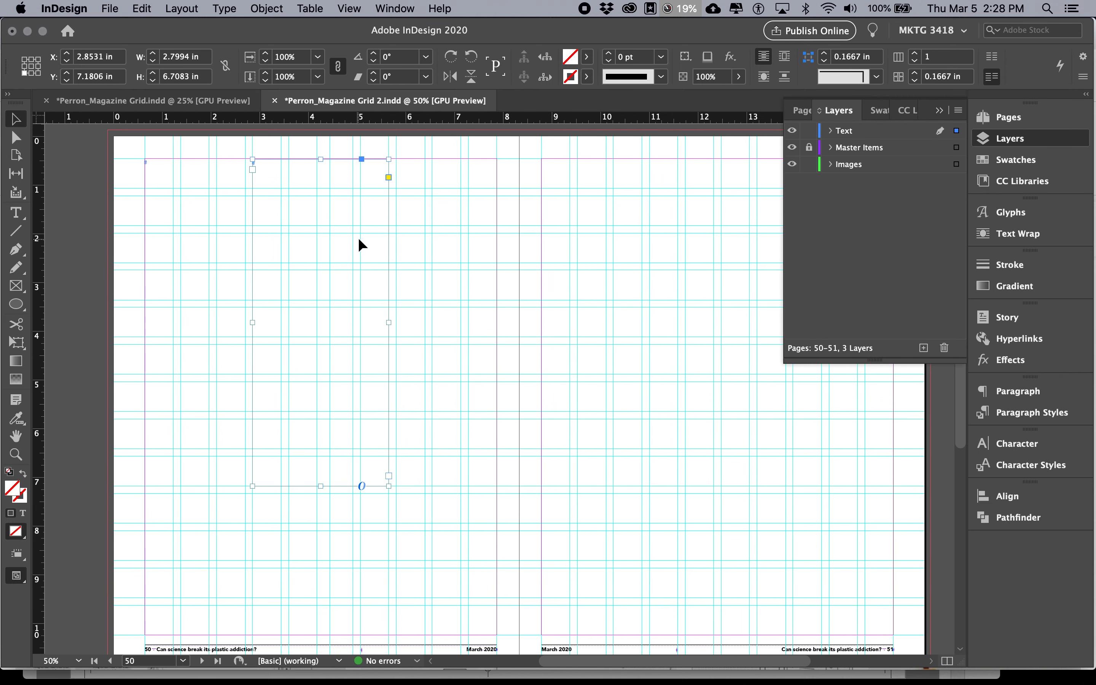
pyautogui.scroll(-1, 358, 237)
pyautogui.scroll(5, 357, 237)
pyautogui.hscroll(2, 357, 237)
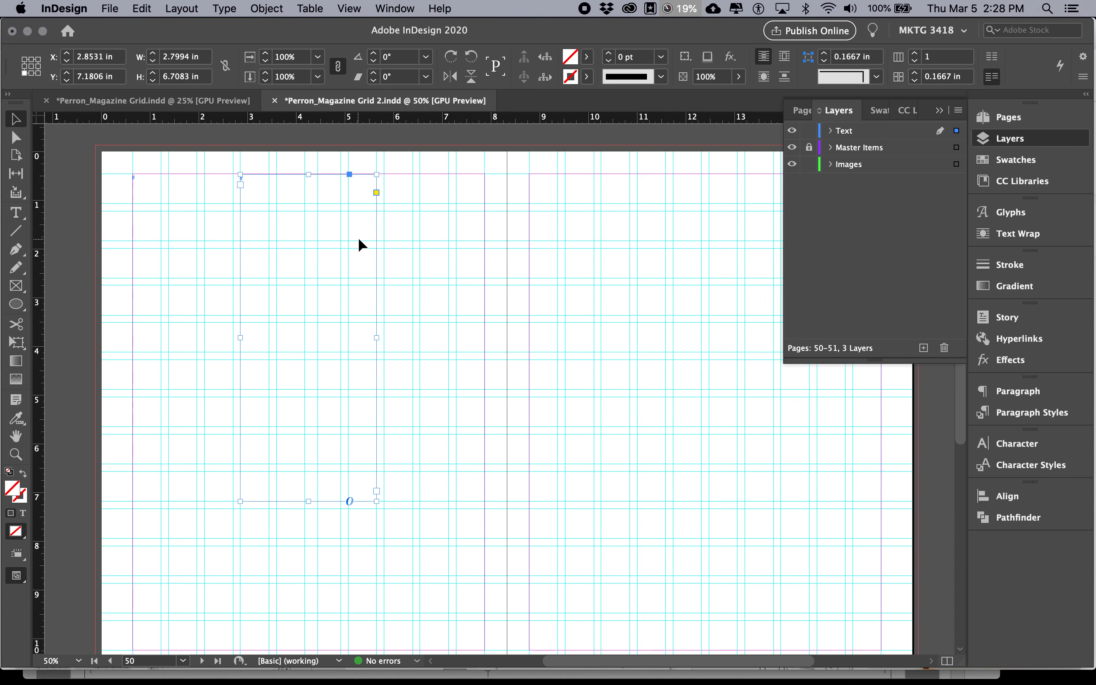
# Step: Select the full-spread image frame on pages 48-49 and review the 50-51 spread below it
pyautogui.scroll(3, 355, 241)
pyautogui.click(489, 323)
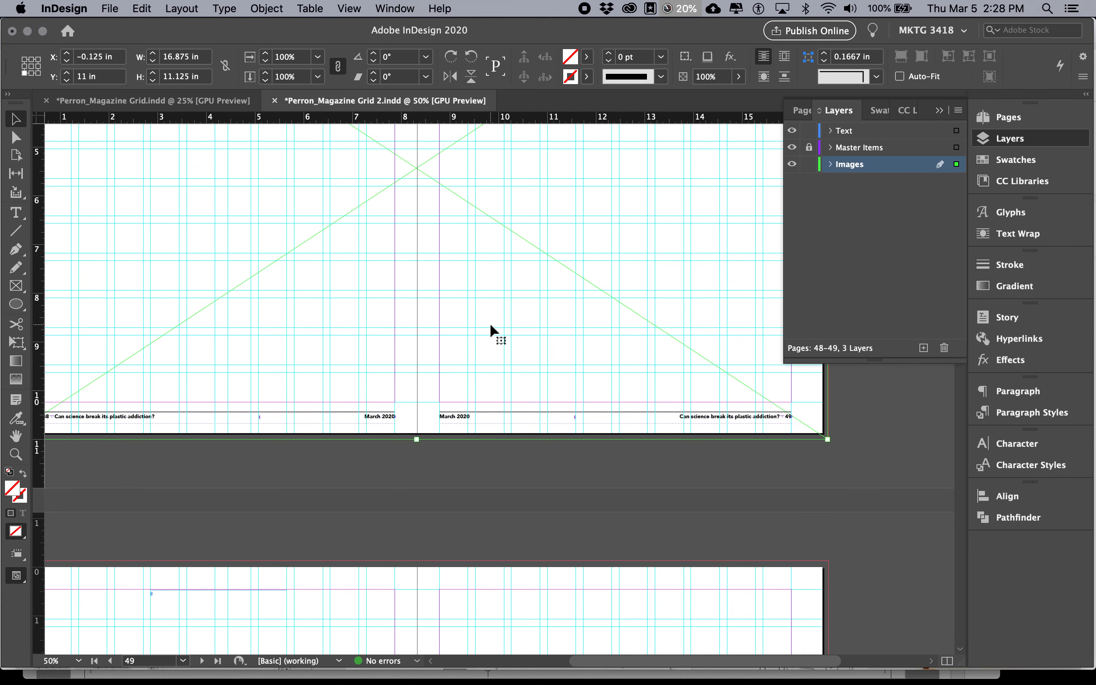
pyautogui.scroll(-1, 489, 323)
pyautogui.scroll(-3, 505, 482)
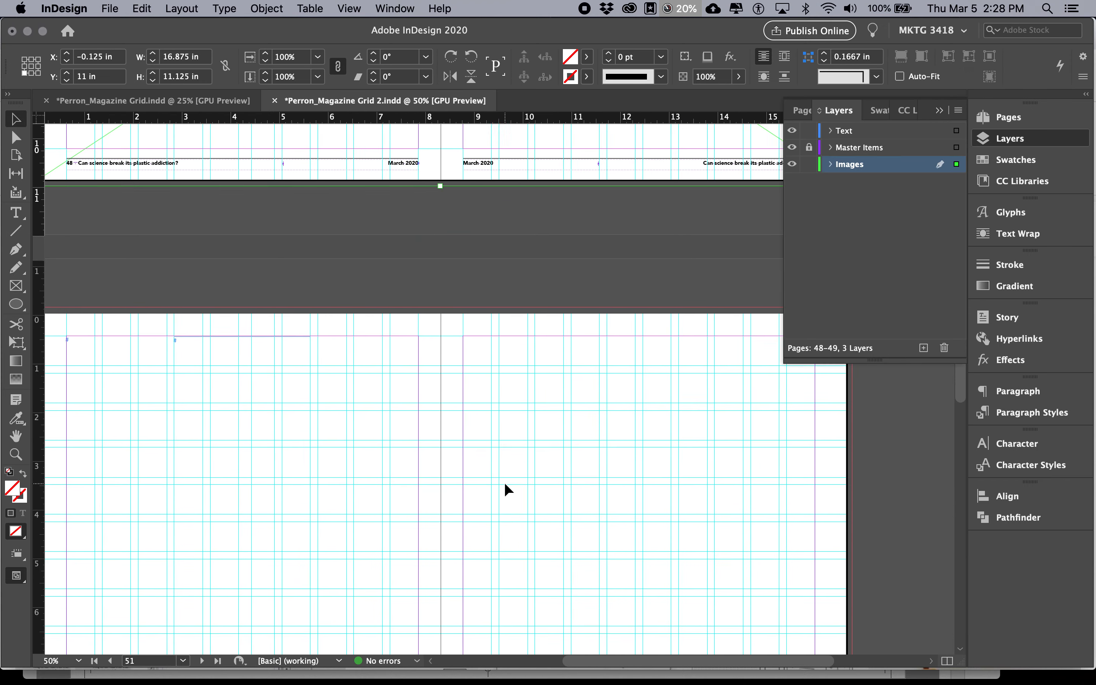
pyautogui.scroll(-1, 504, 482)
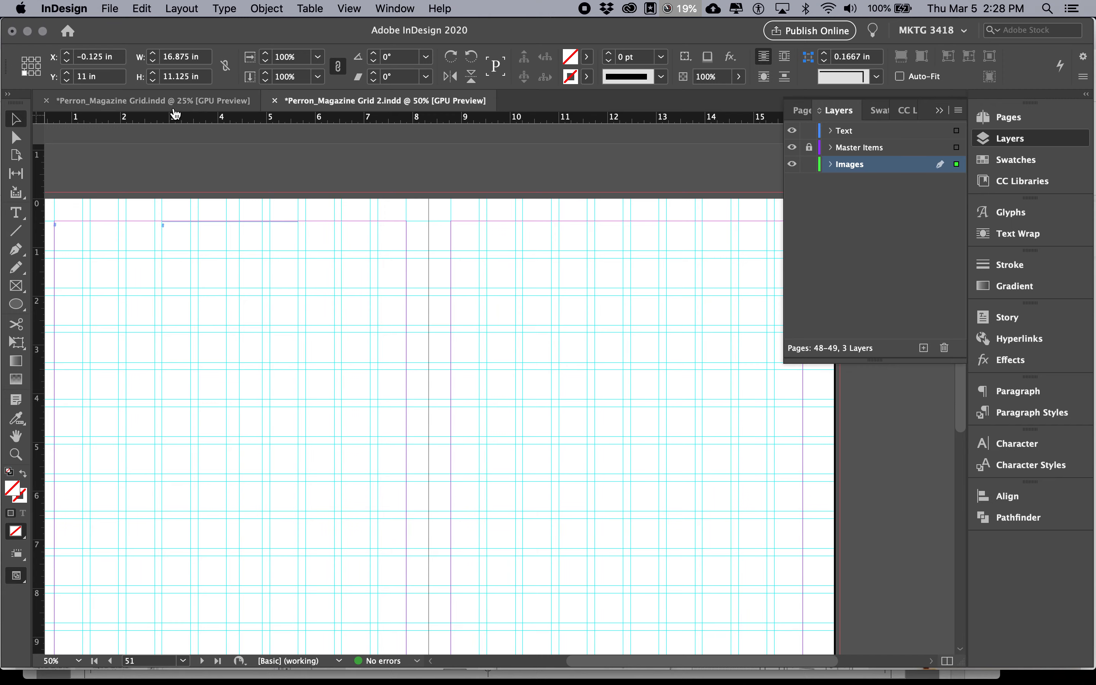
# Step: Examine the 50-51 spread in Perron_Magazine Grid.indd and compare it with the wireframe in Perron_Magazine Grid 2.indd
pyautogui.press('super+Tab')
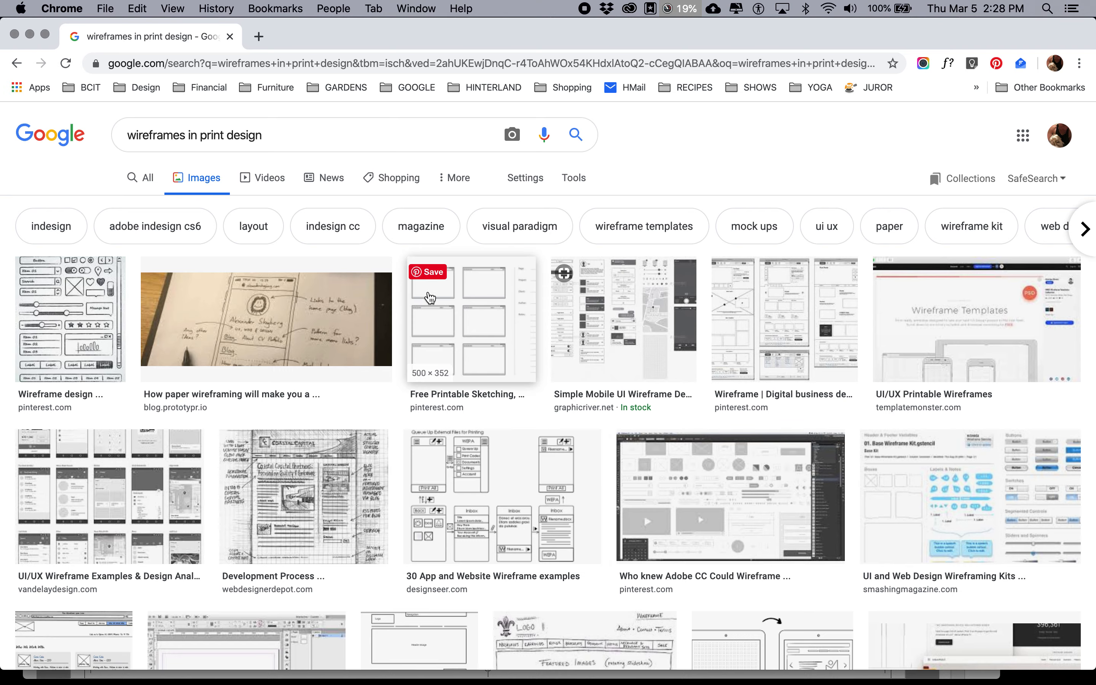
pyautogui.press('super+Tab')
pyautogui.click(183, 105)
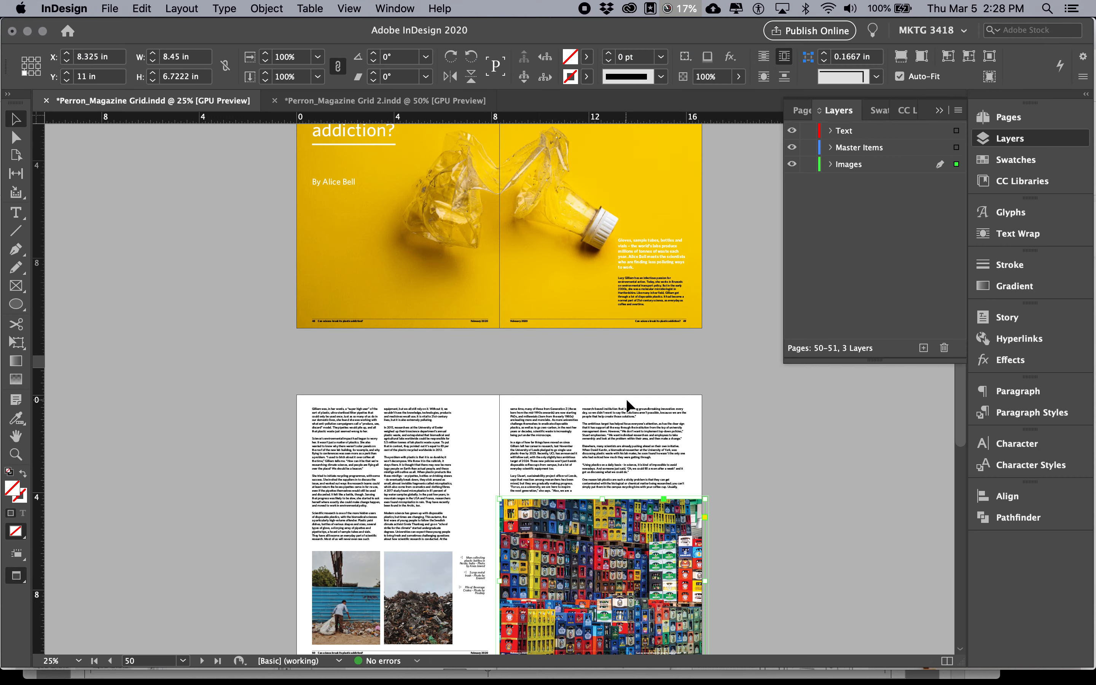
pyautogui.scroll(-1, 625, 435)
pyautogui.scroll(-4, 627, 498)
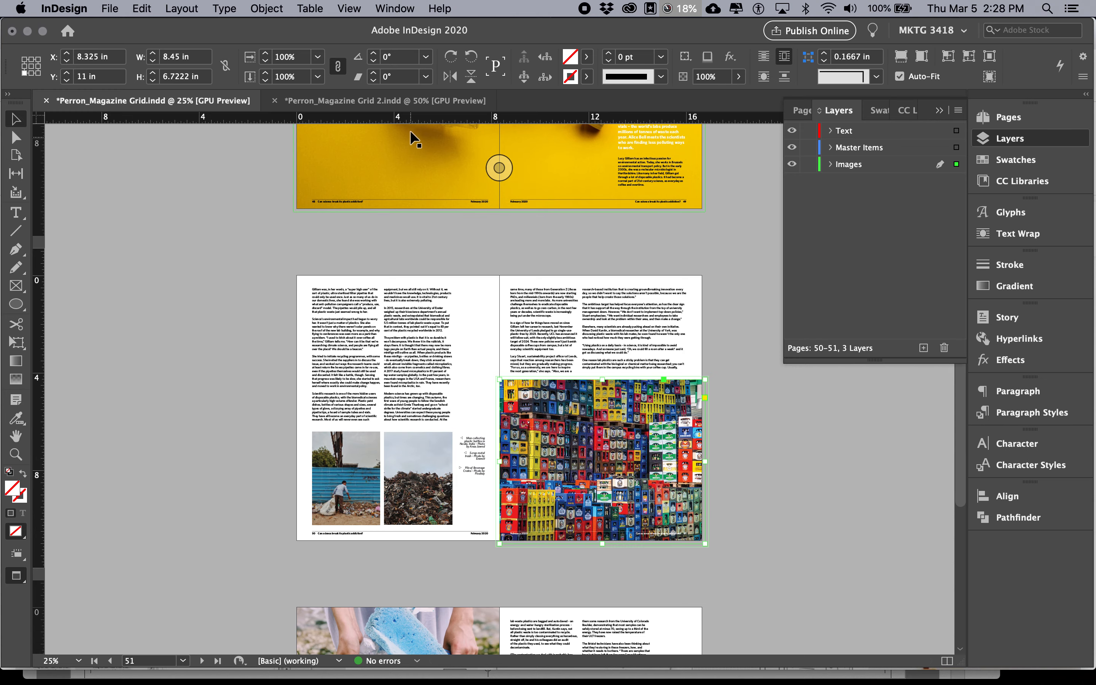
pyautogui.click(410, 103)
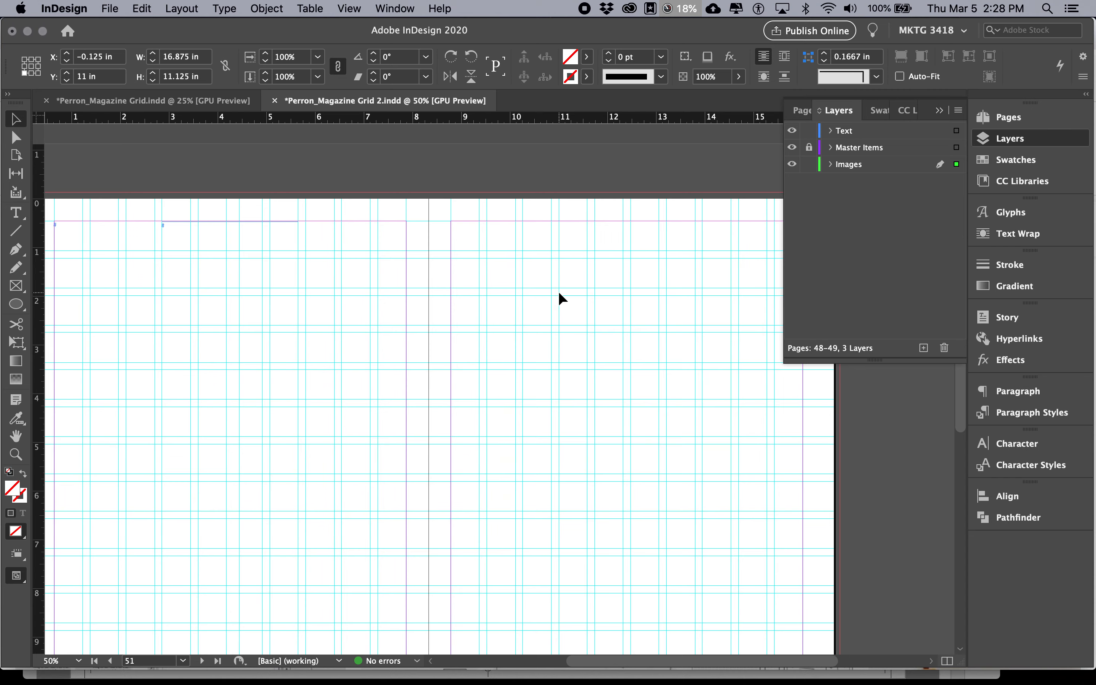
pyautogui.hscroll(-2, 558, 291)
pyautogui.scroll(8, 462, 275)
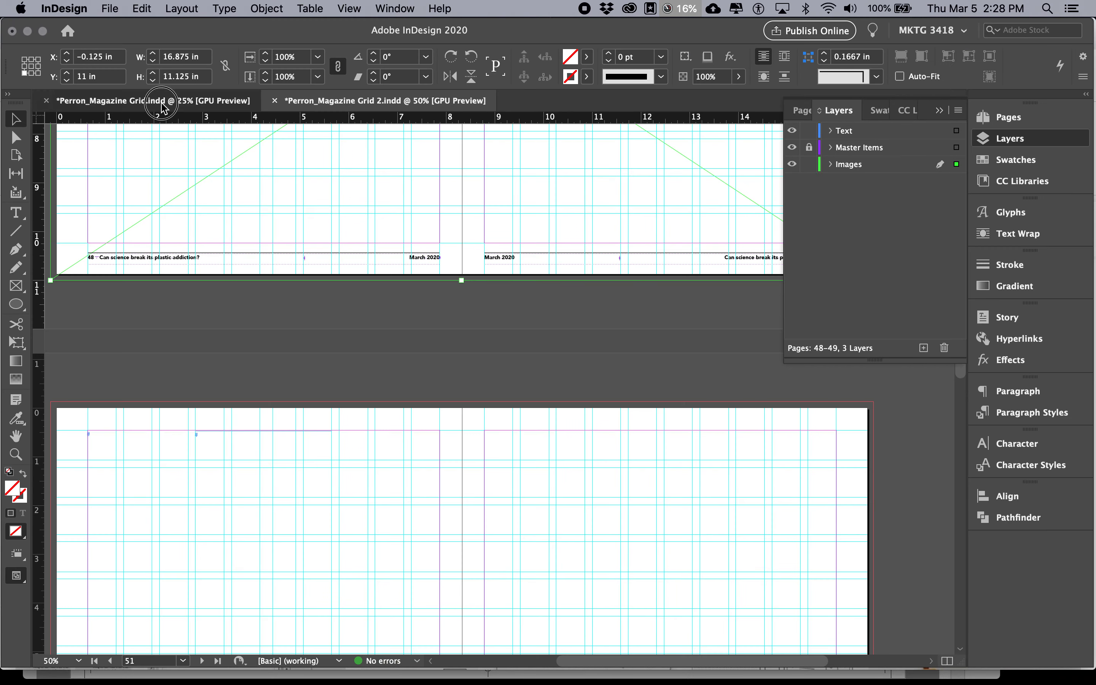
# Step: Compare the opening 48-49 spread in Perron_Magazine Grid.indd with its wireframe version in Perron_Magazine Grid 2.indd
pyautogui.click(162, 108)
pyautogui.scroll(5, 582, 308)
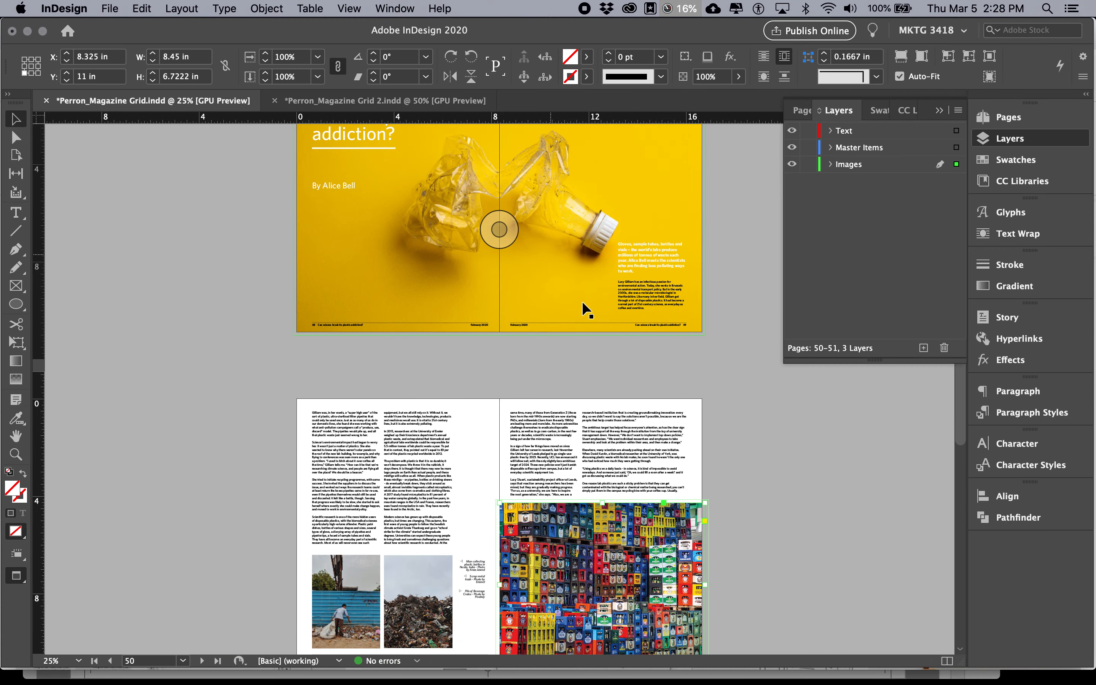
pyautogui.scroll(3, 592, 257)
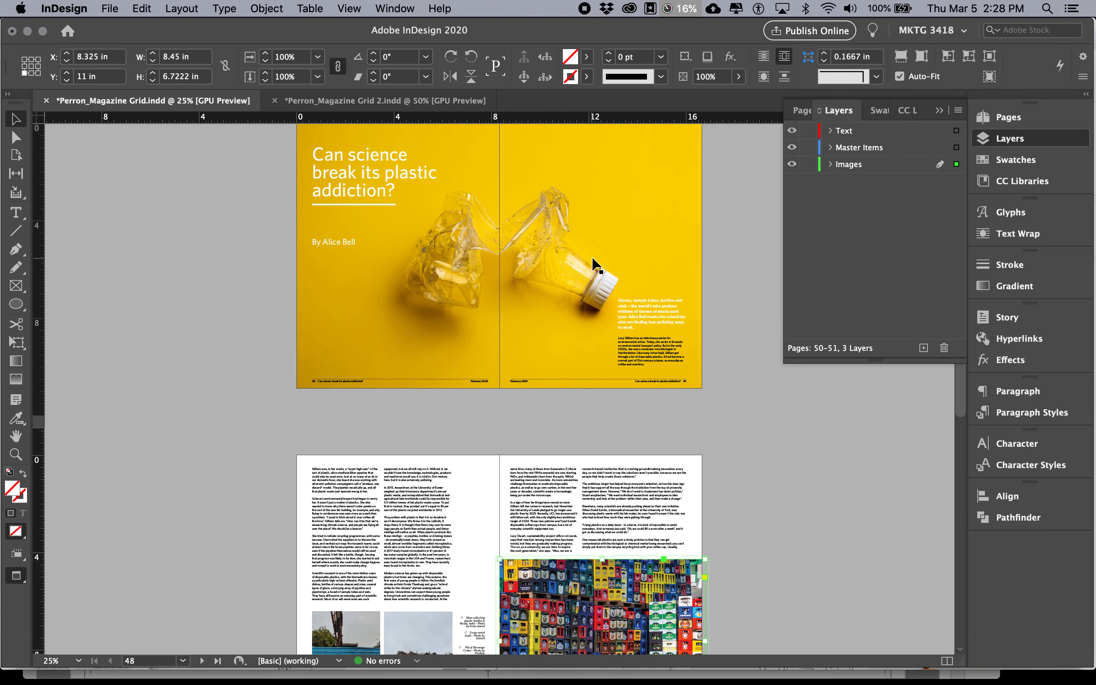
pyautogui.press('super+Tab')
pyautogui.press('super+Tab')
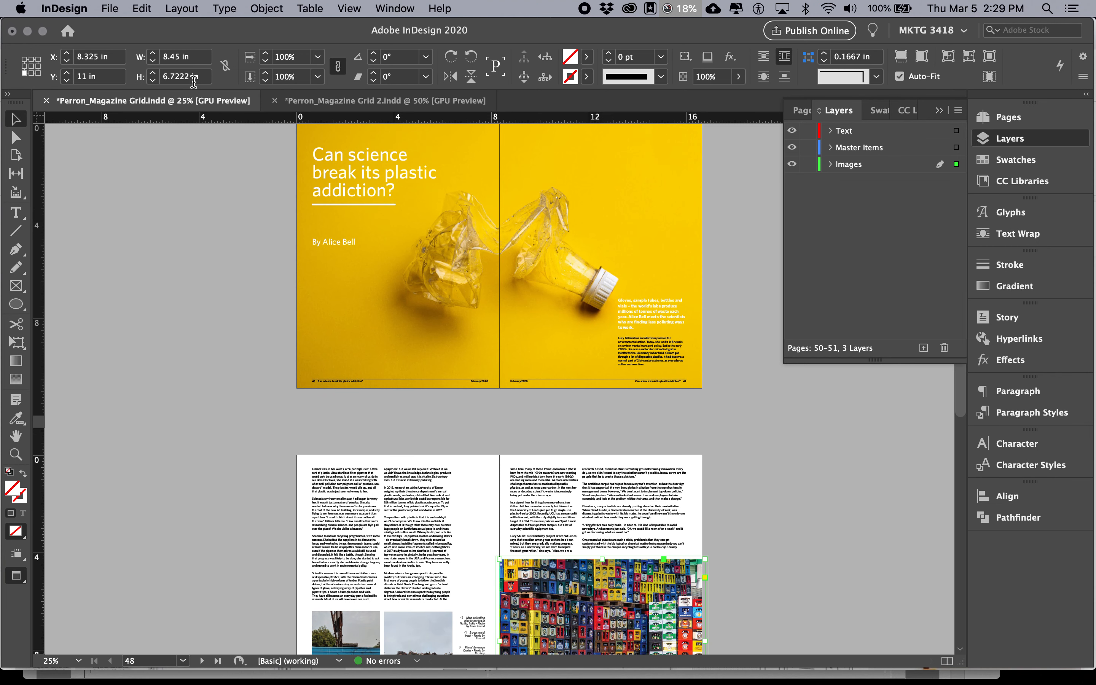
pyautogui.click(306, 101)
pyautogui.scroll(3, 575, 256)
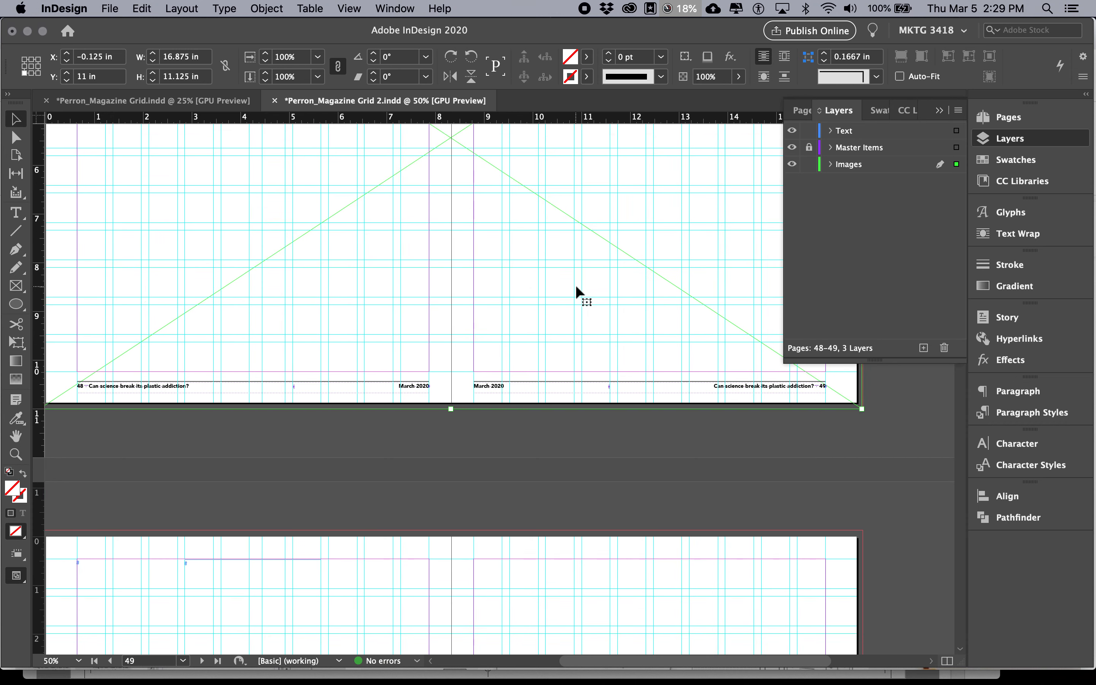
pyautogui.scroll(8, 575, 285)
pyautogui.hscroll(-1, 575, 285)
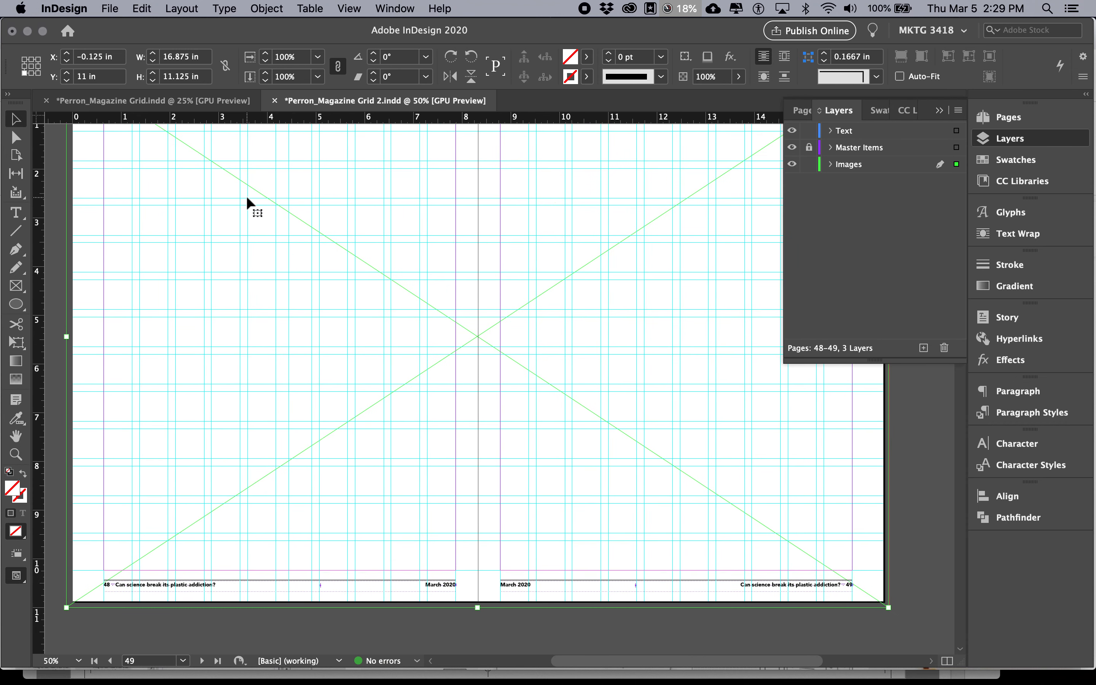
# Step: Switch to Chrome, close the wireframe image search and review the wireframe setup instructions in the Magazine Article / Grid document
pyautogui.press('super+Tab')
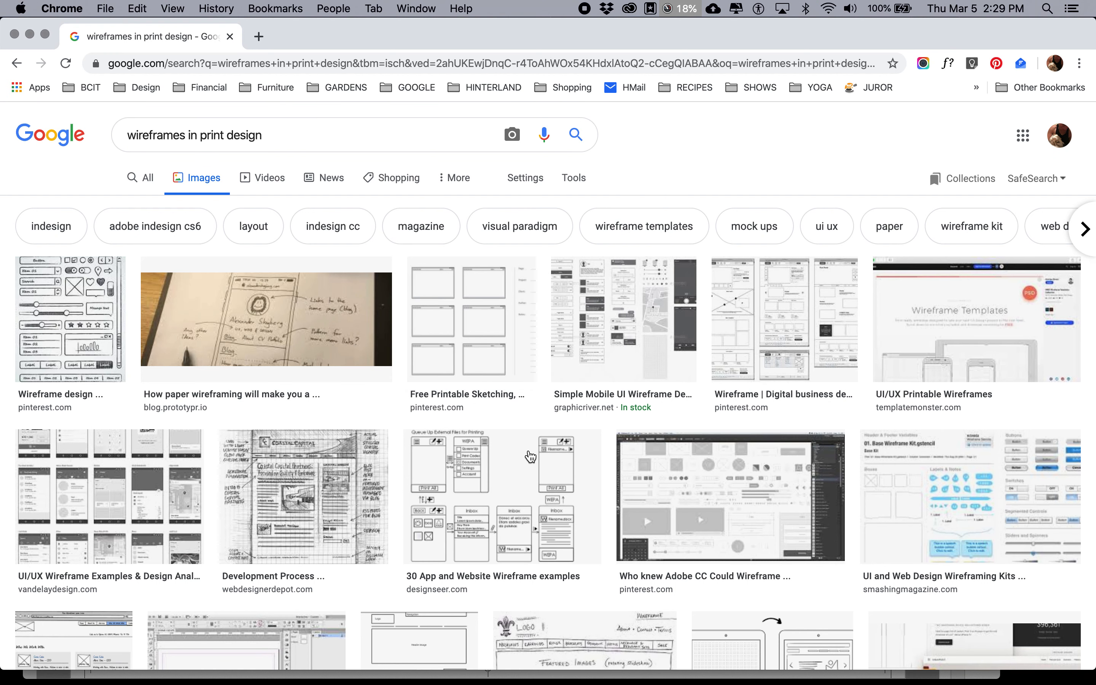
pyautogui.click(229, 36)
pyautogui.scroll(-1, 519, 380)
pyautogui.scroll(-1, 519, 381)
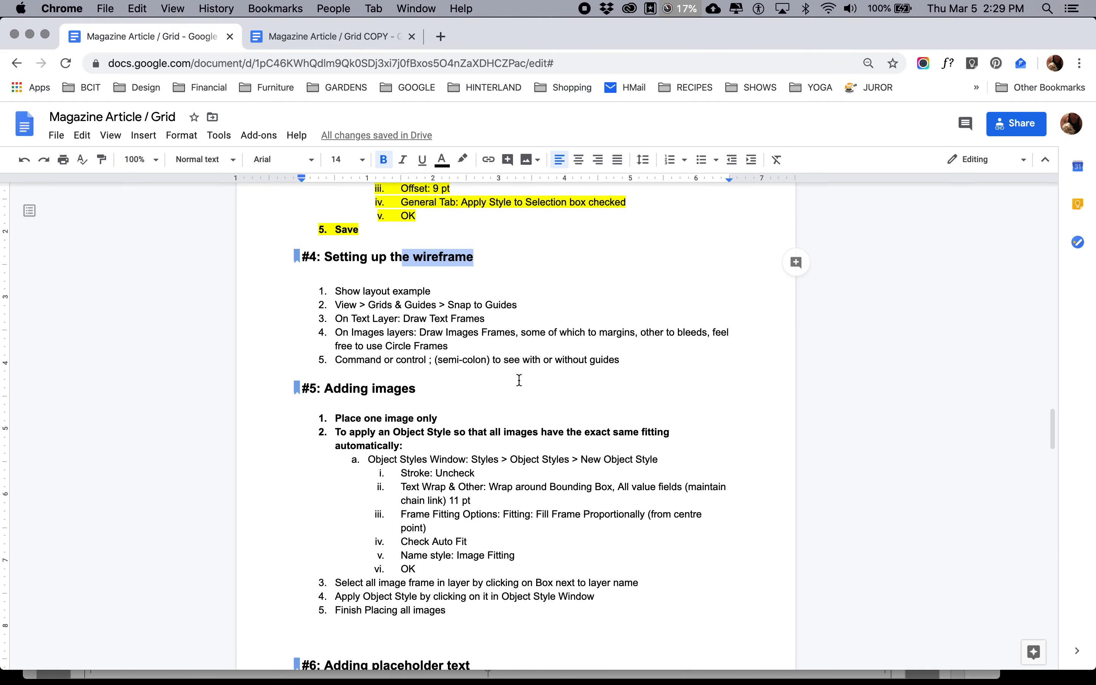